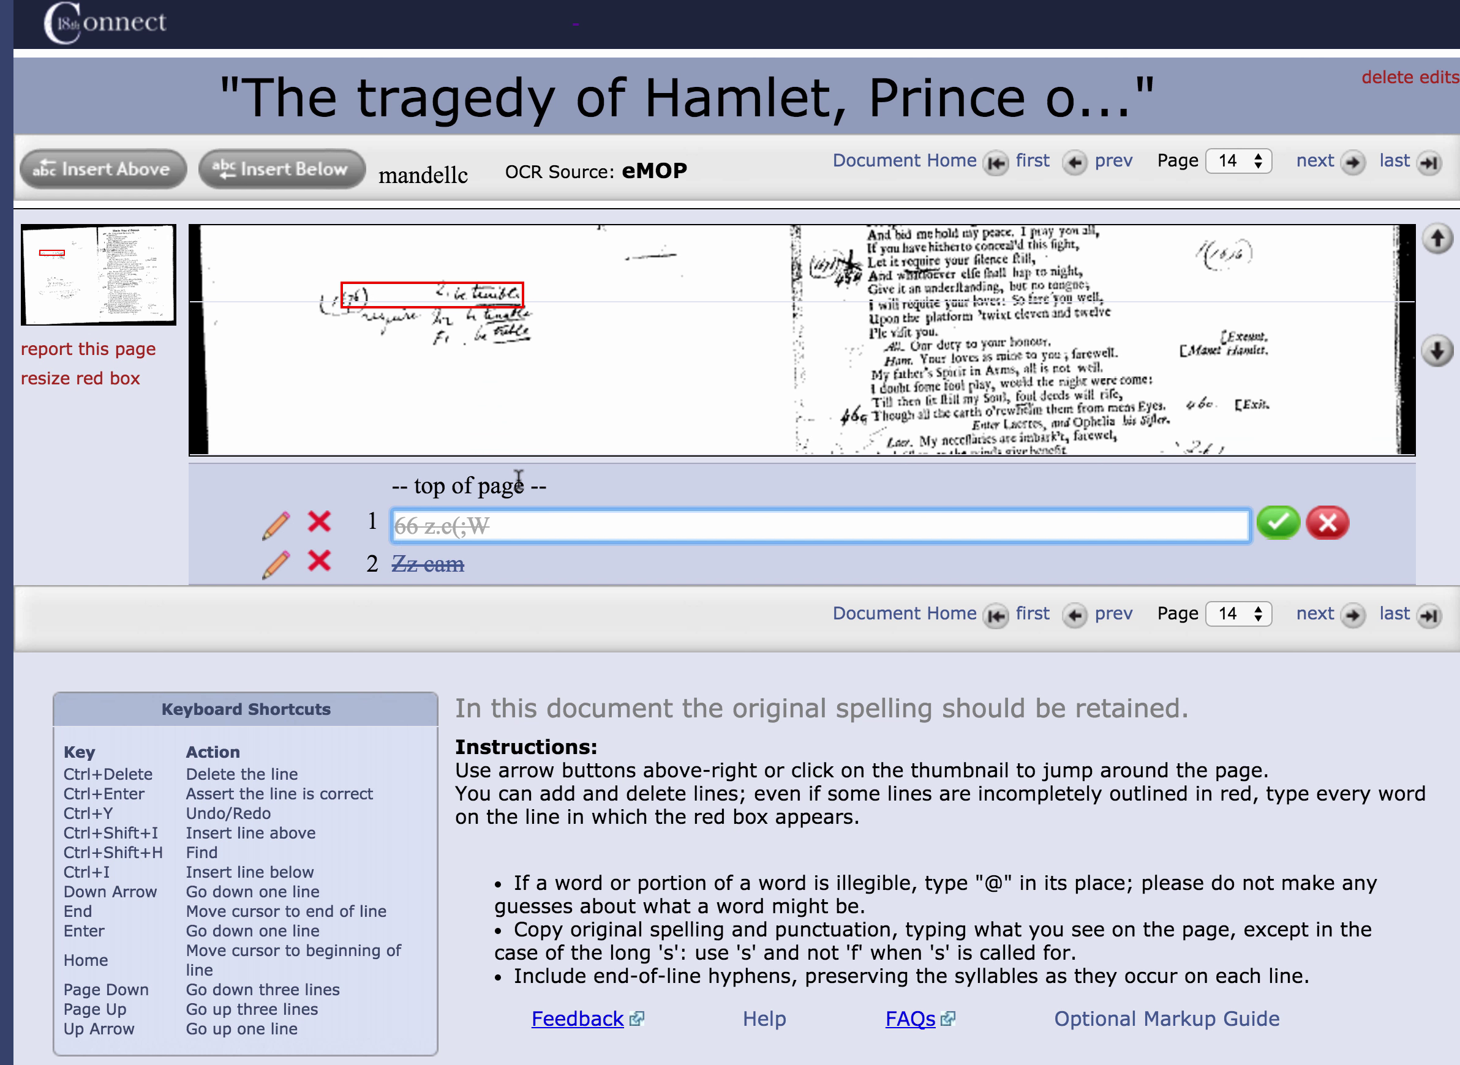
# Step down past the struck-out lines 1–12 to line 13, 'Hamlet Prince of Denmark @'.
pyautogui.press('Down')
pyautogui.press('Down')
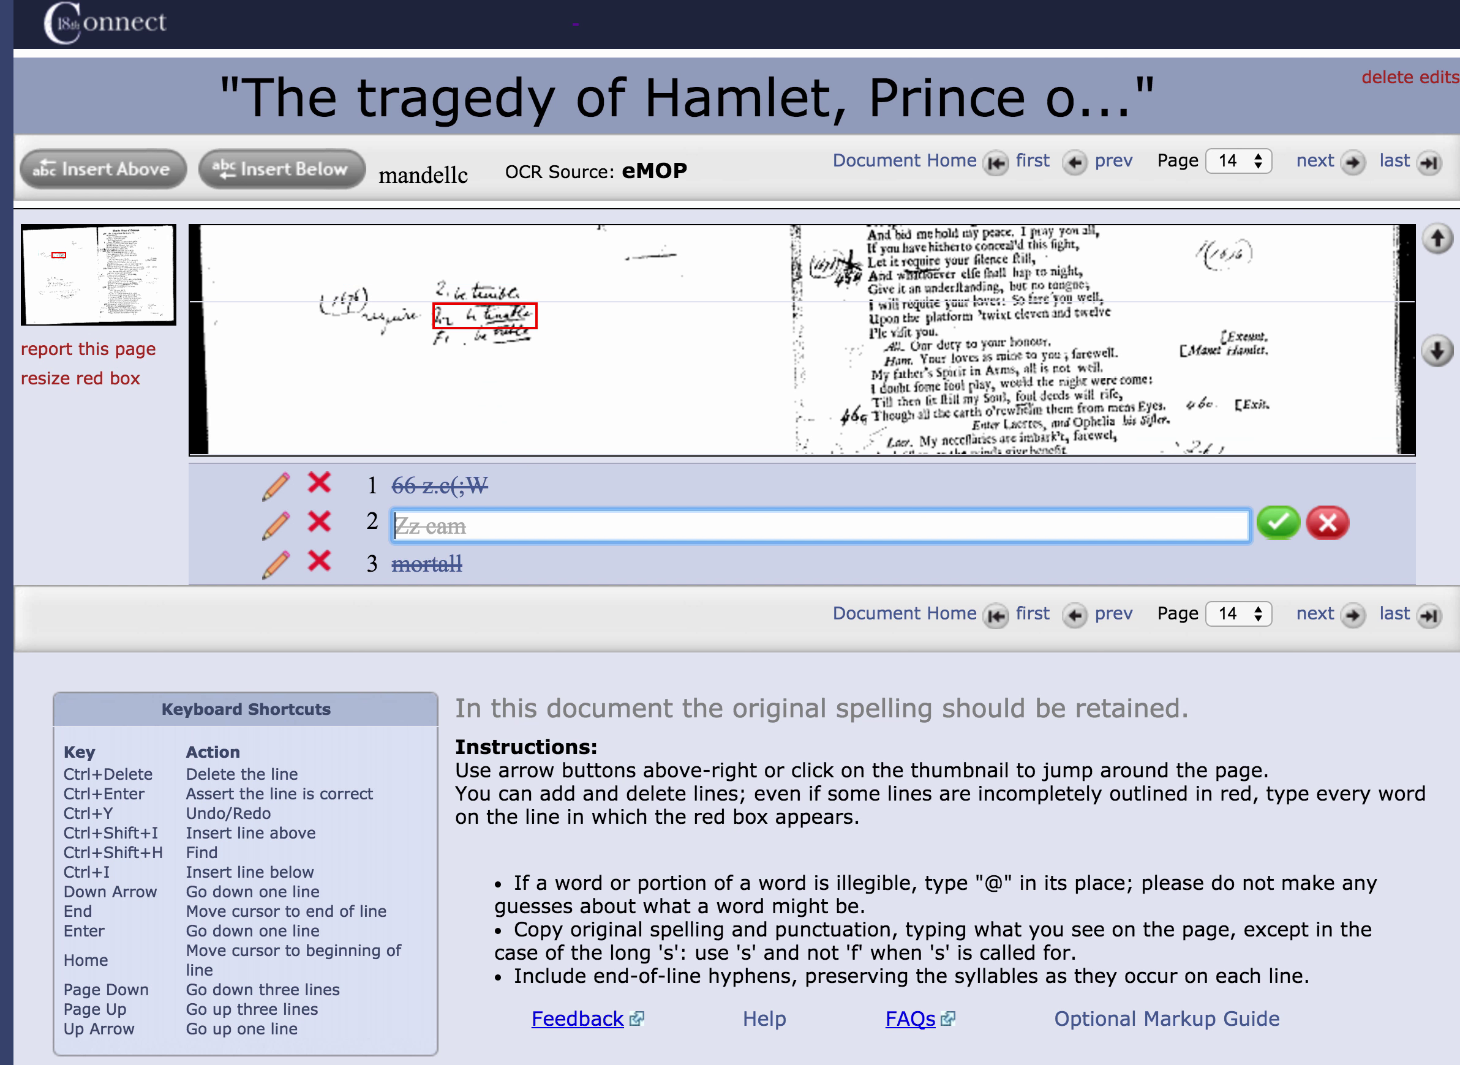
pyautogui.press('Down')
pyautogui.press('Down')
pyautogui.press('Down')
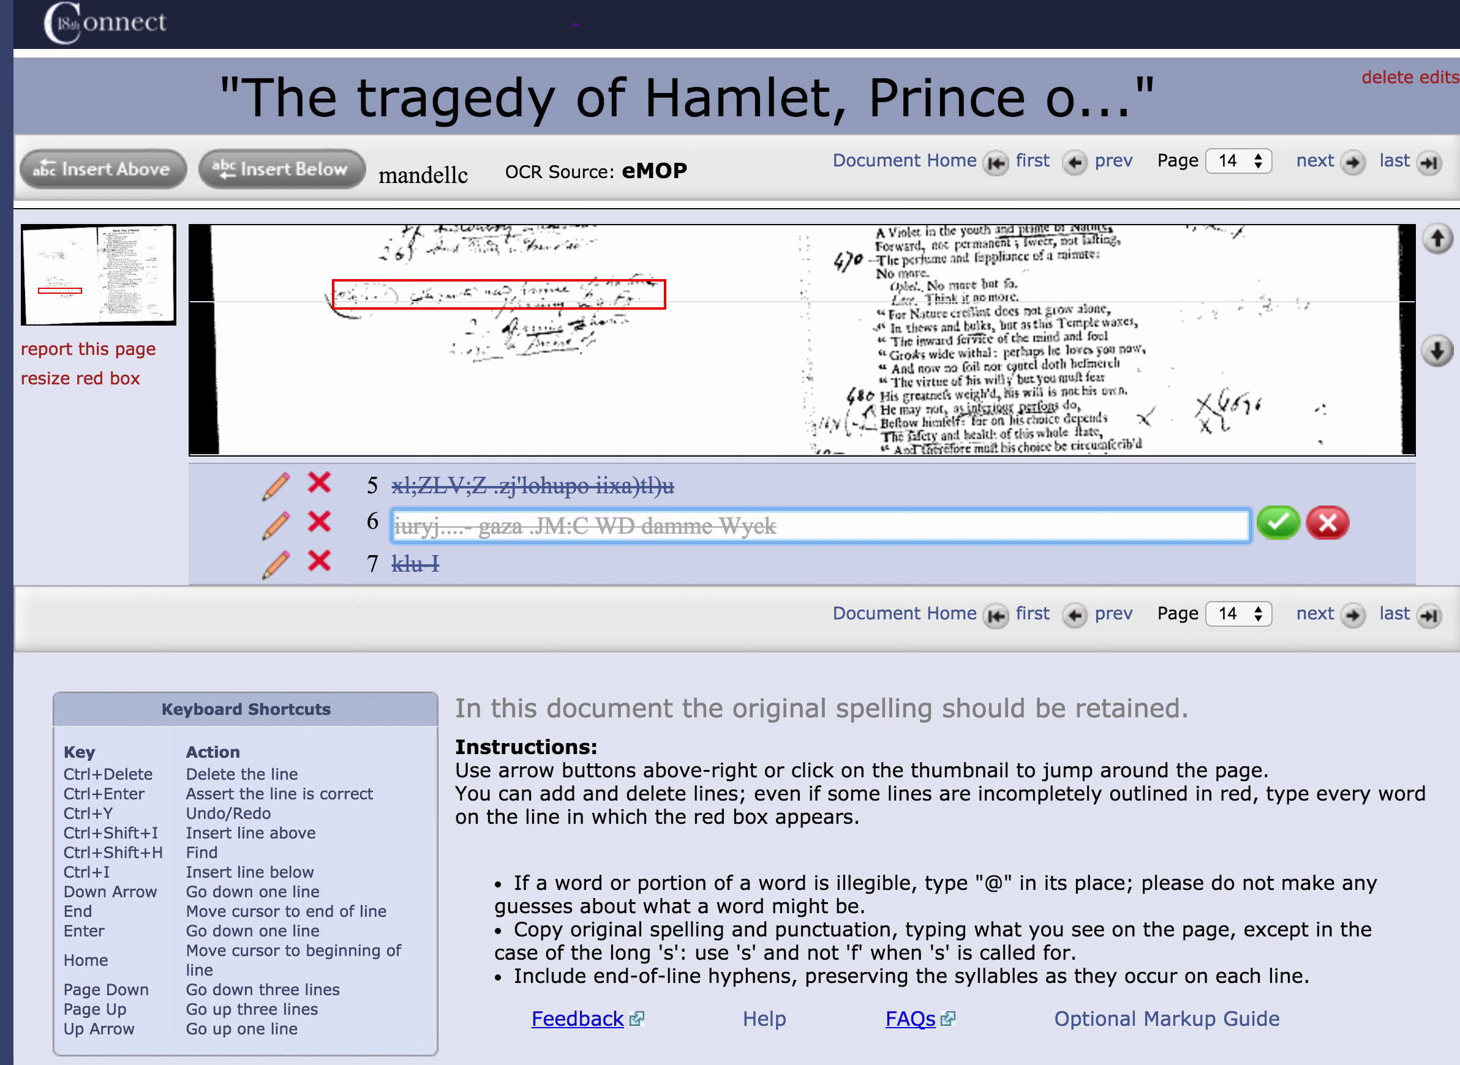
pyautogui.press('Down')
pyautogui.press('Down')
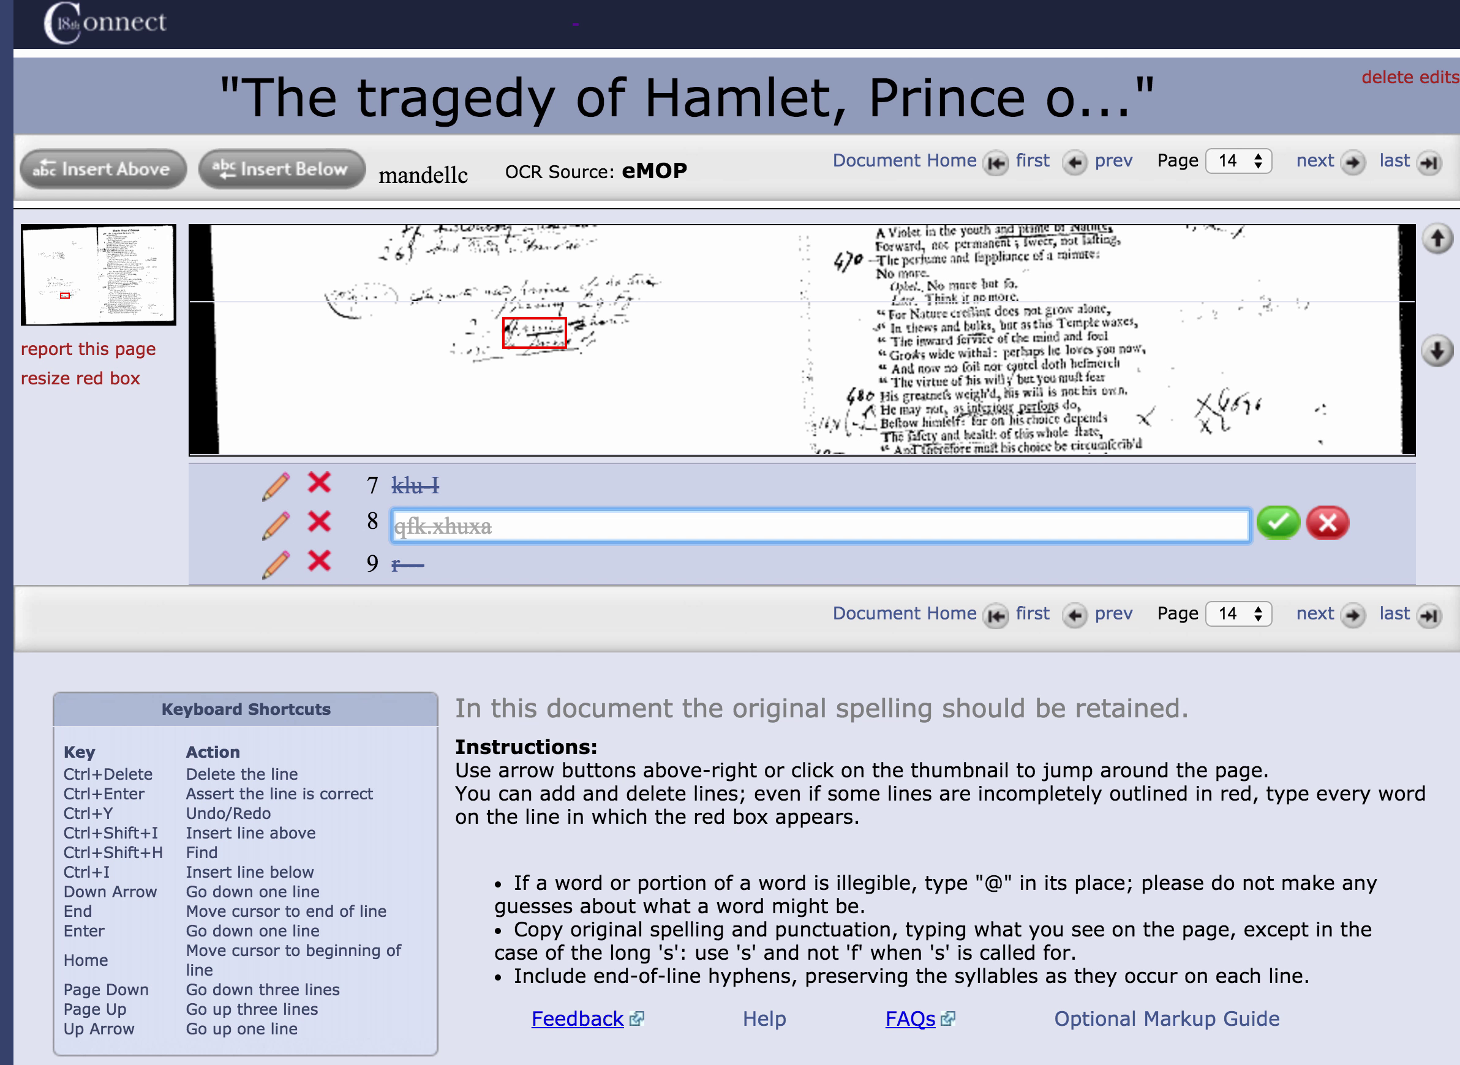
pyautogui.press('Down')
pyautogui.press('Down')
pyautogui.press('Up')
pyautogui.press('Up')
pyautogui.press('Down')
pyautogui.press('Down')
pyautogui.press('Down')
pyautogui.press('Down')
pyautogui.press('Down')
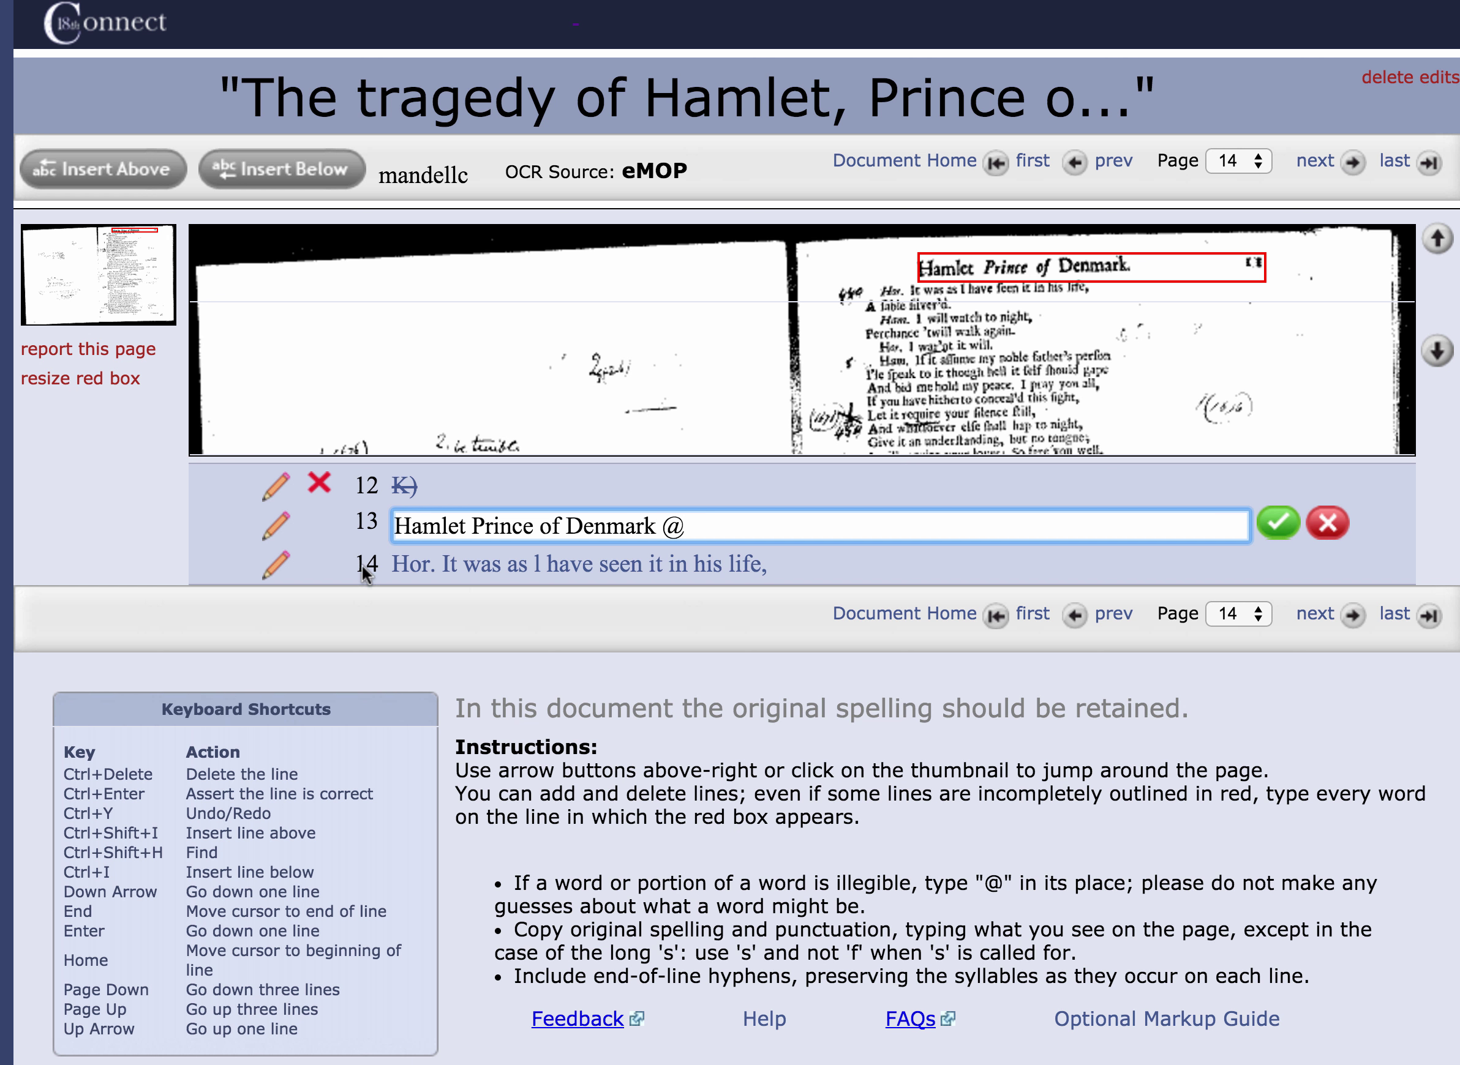
# Review lines 14 through 24, then go back up to the title line and down to the Hor. line.
pyautogui.moveTo(278, 519)
pyautogui.press('Return')
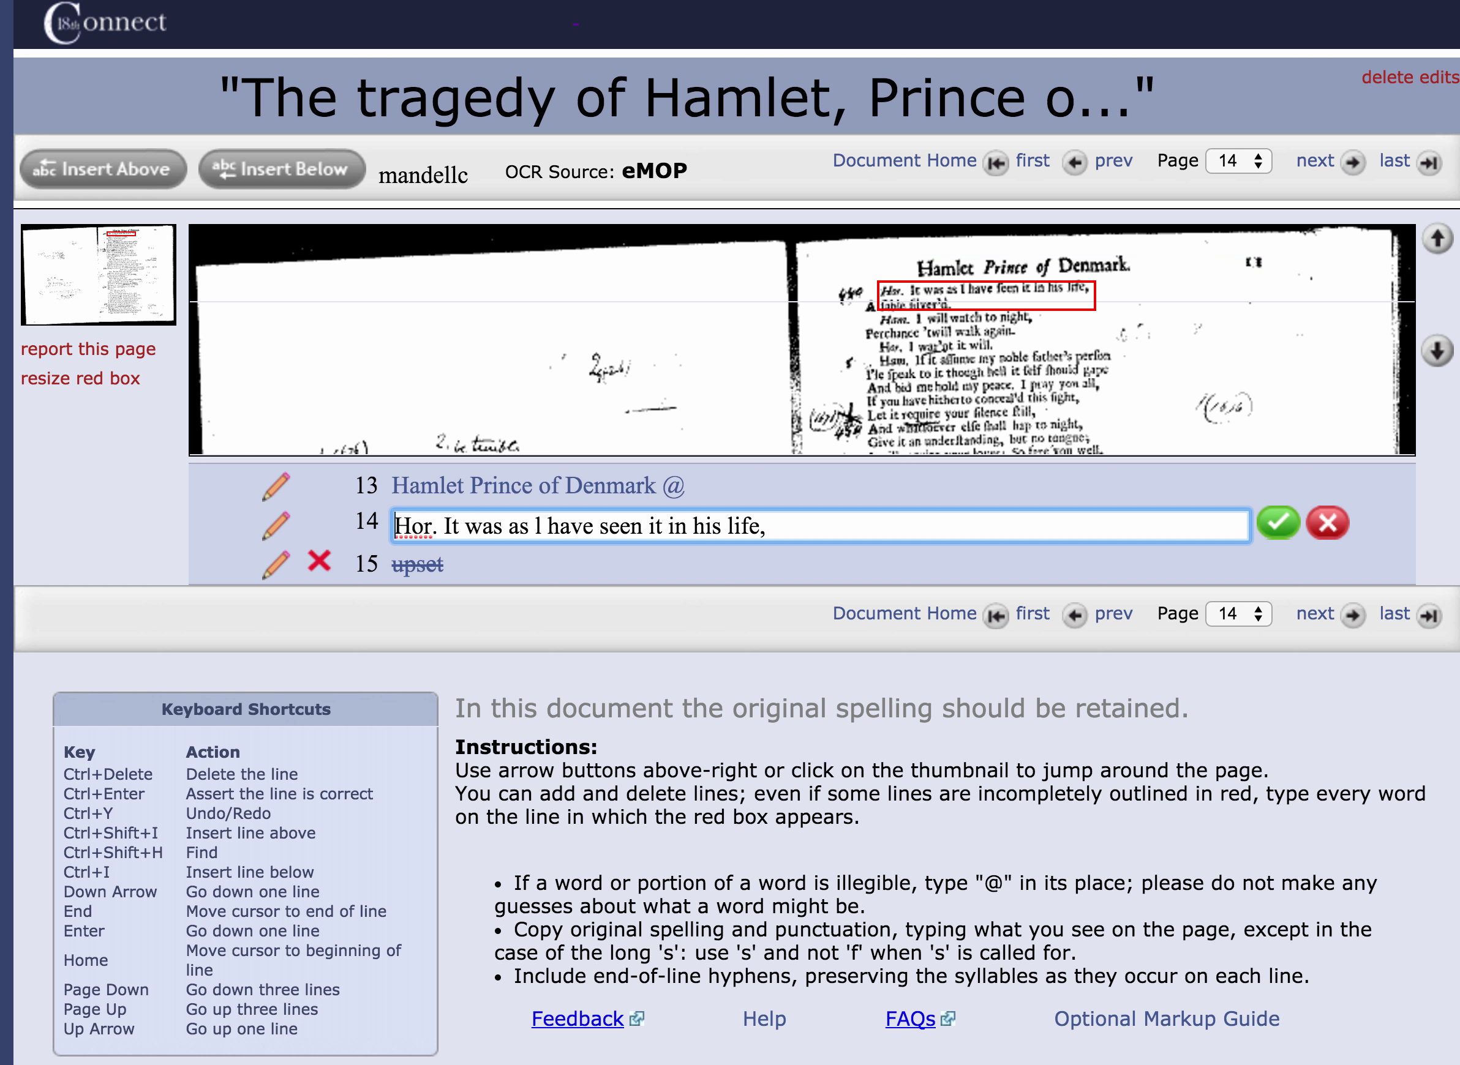
pyautogui.press('Return')
pyautogui.press('Return')
pyautogui.press('Return')
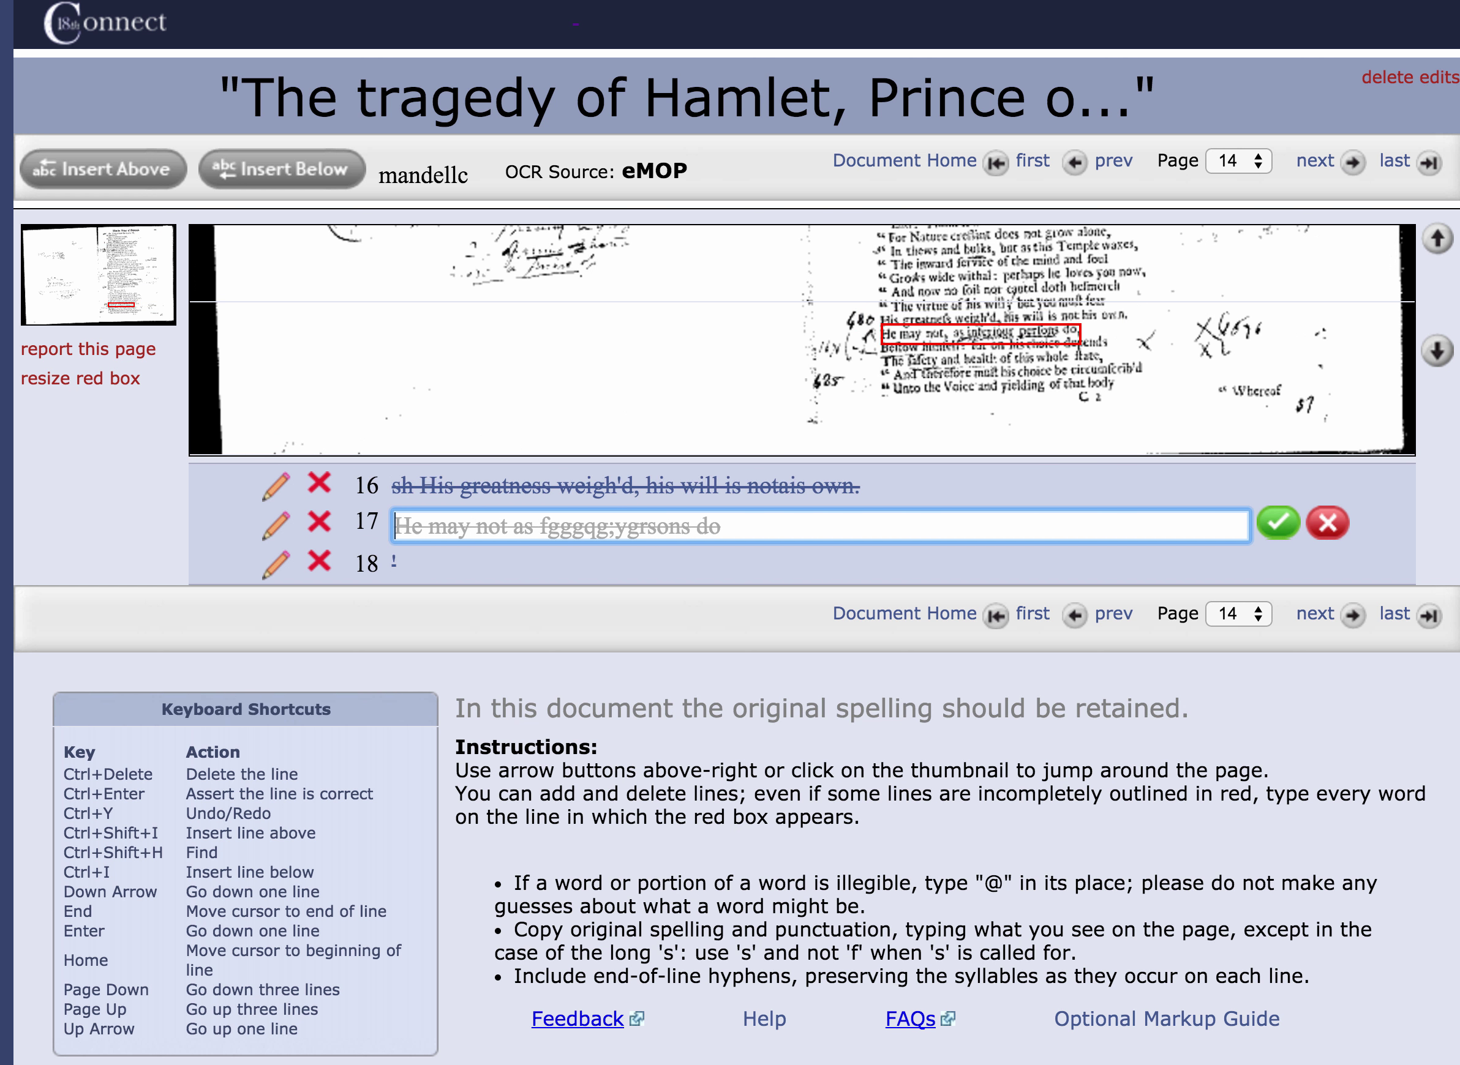
pyautogui.press('Return')
pyautogui.press('Return')
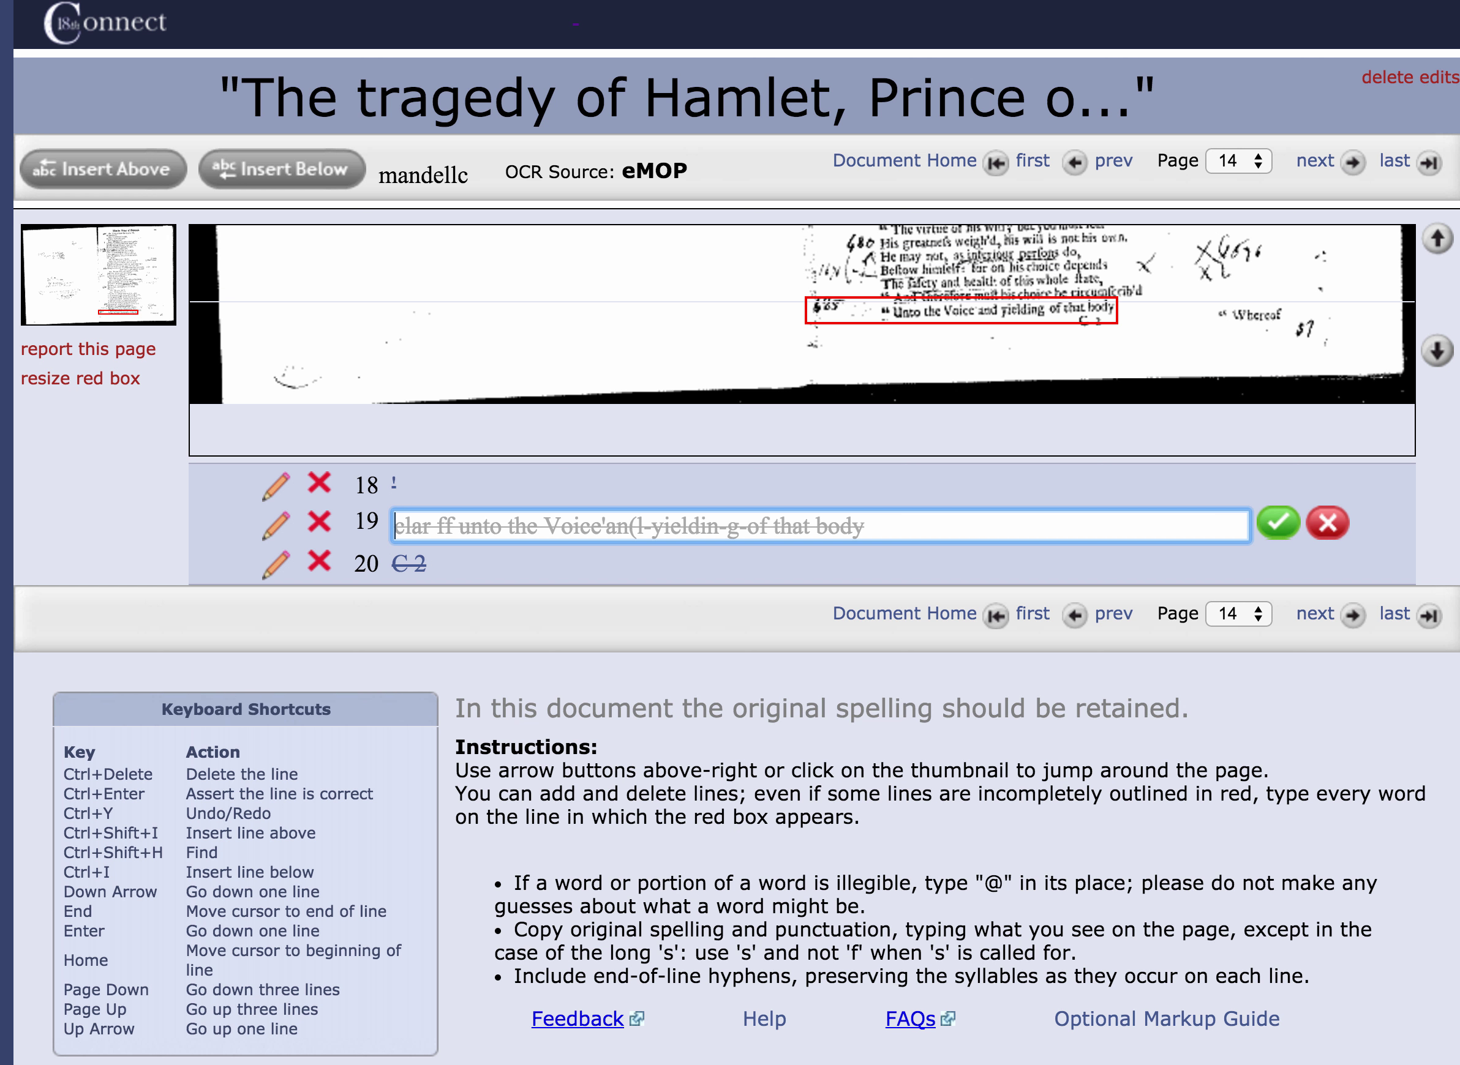
pyautogui.press('Return')
pyautogui.press('Return')
pyautogui.press('Return')
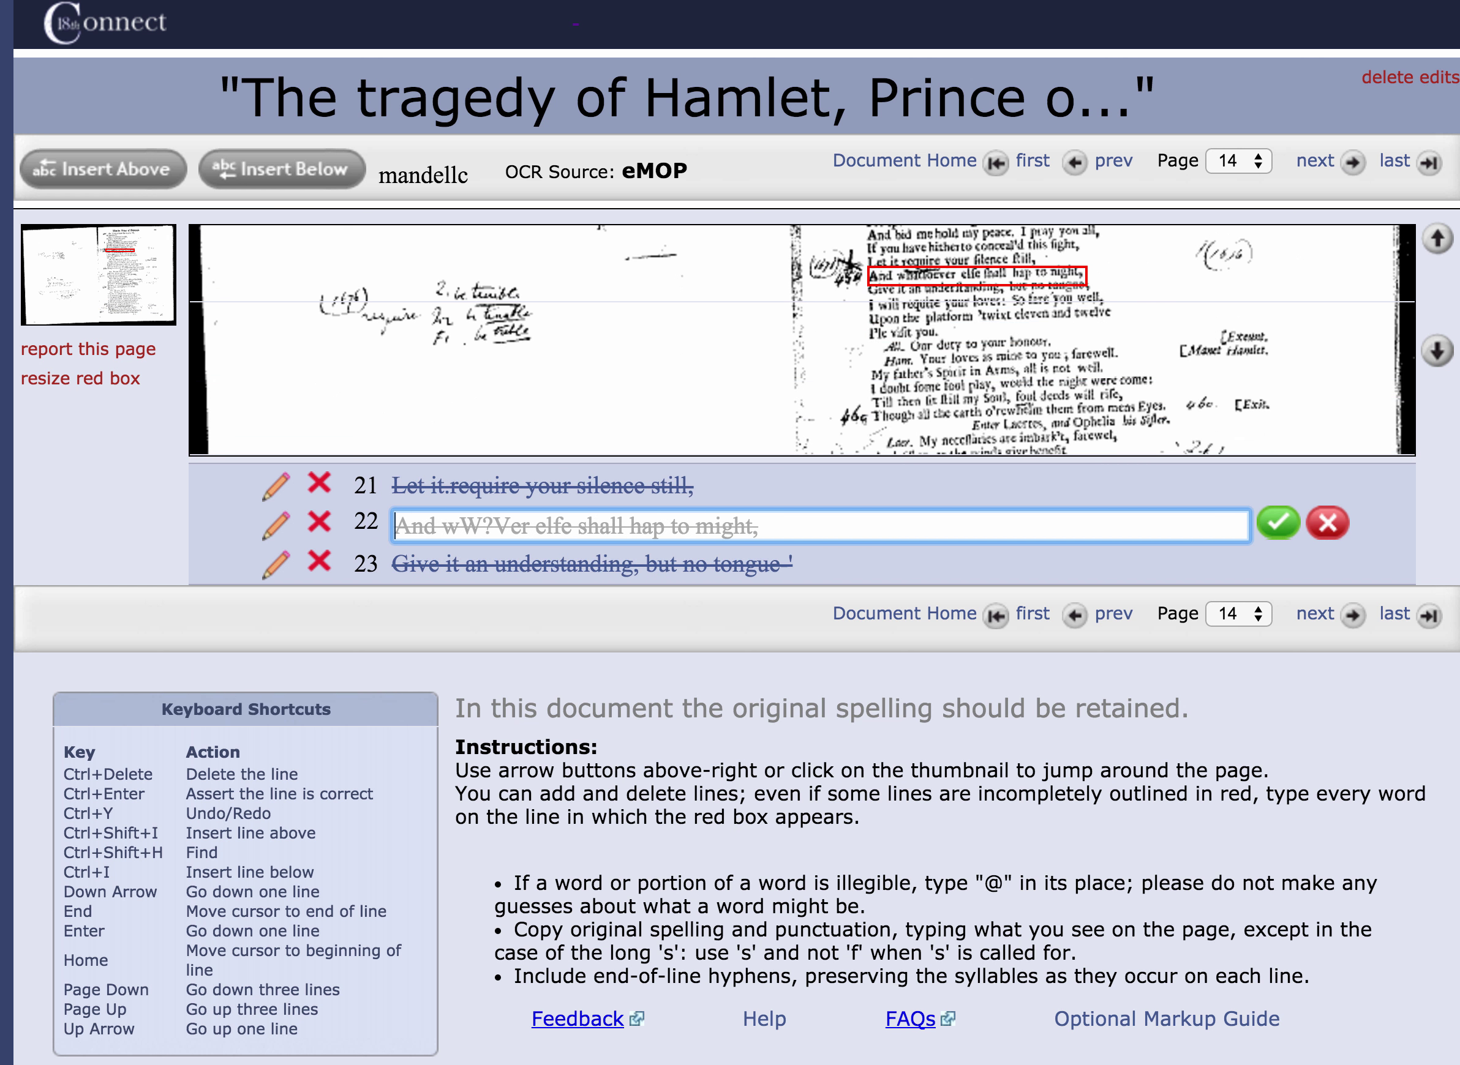
pyautogui.press('Return')
pyautogui.press('Return')
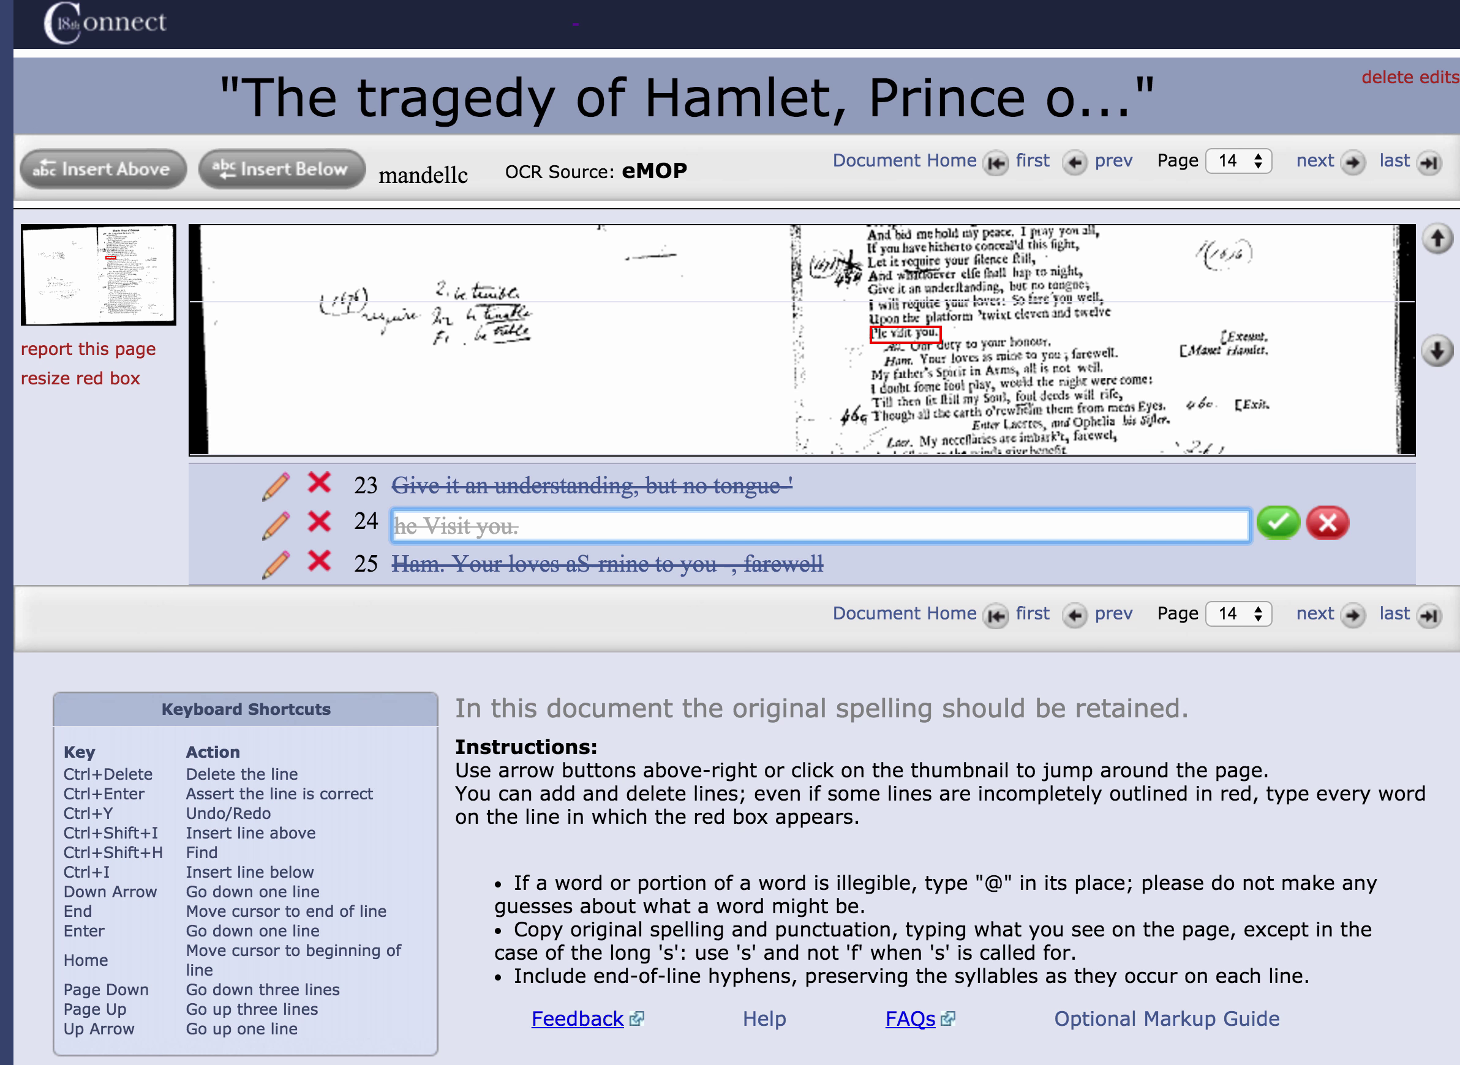
pyautogui.press('Return')
pyautogui.press('Return')
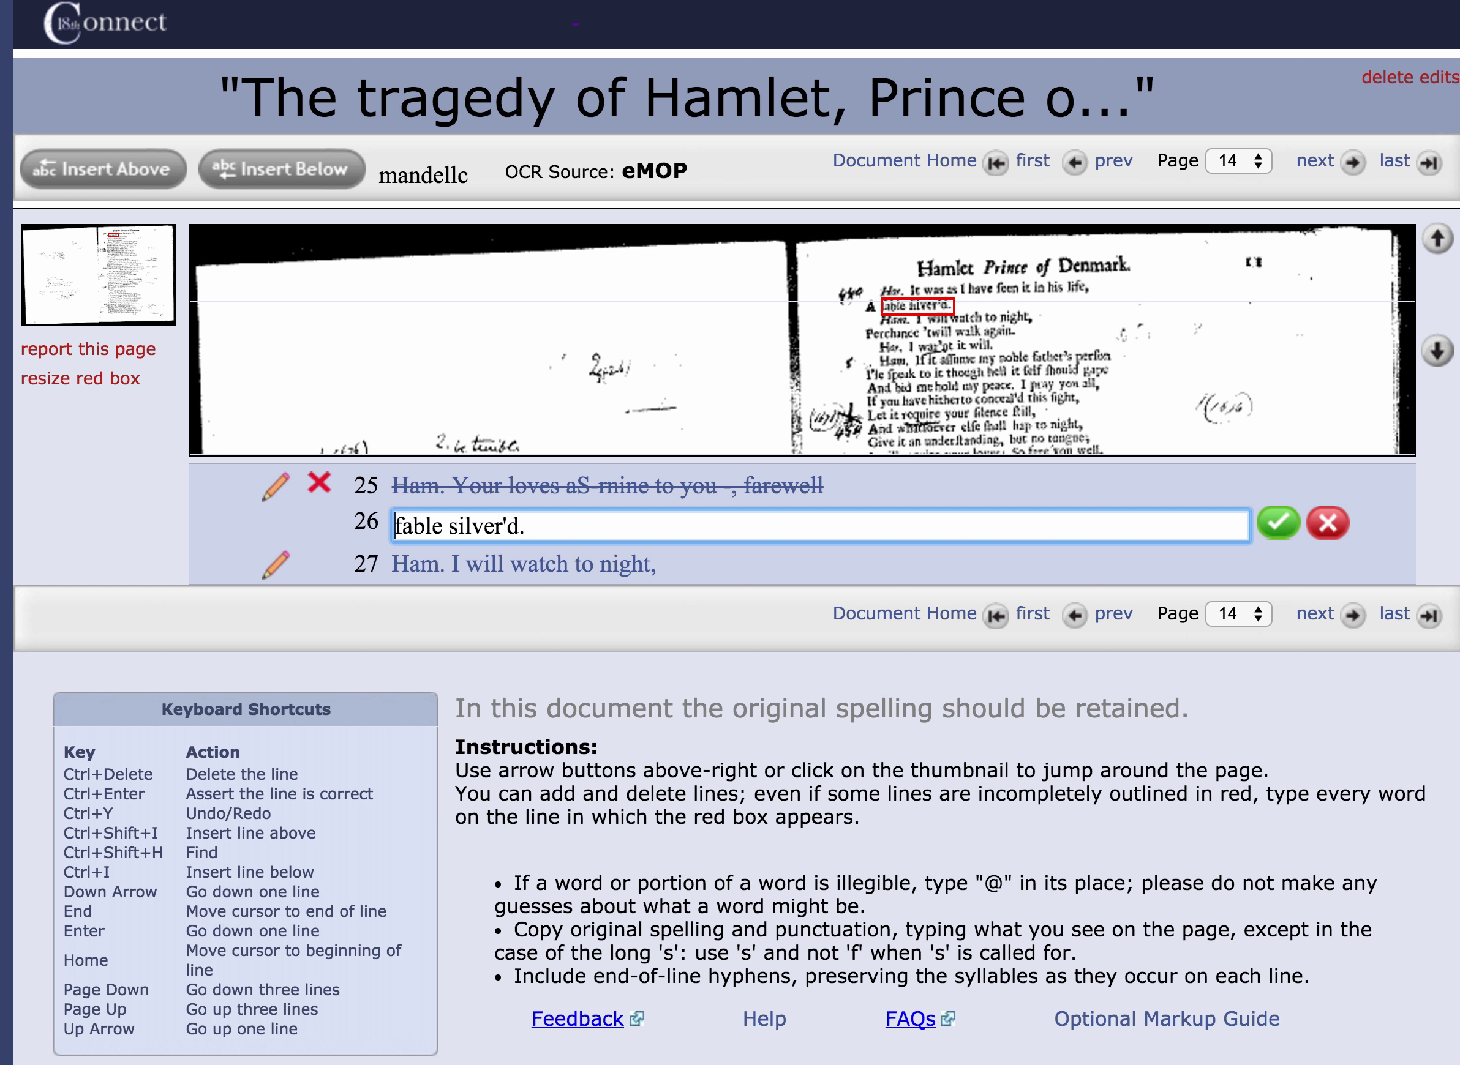
pyautogui.press('Up')
pyautogui.press('Up')
pyautogui.press('Up')
pyautogui.press('Up')
pyautogui.press('Up')
pyautogui.press('Up')
pyautogui.press('Up')
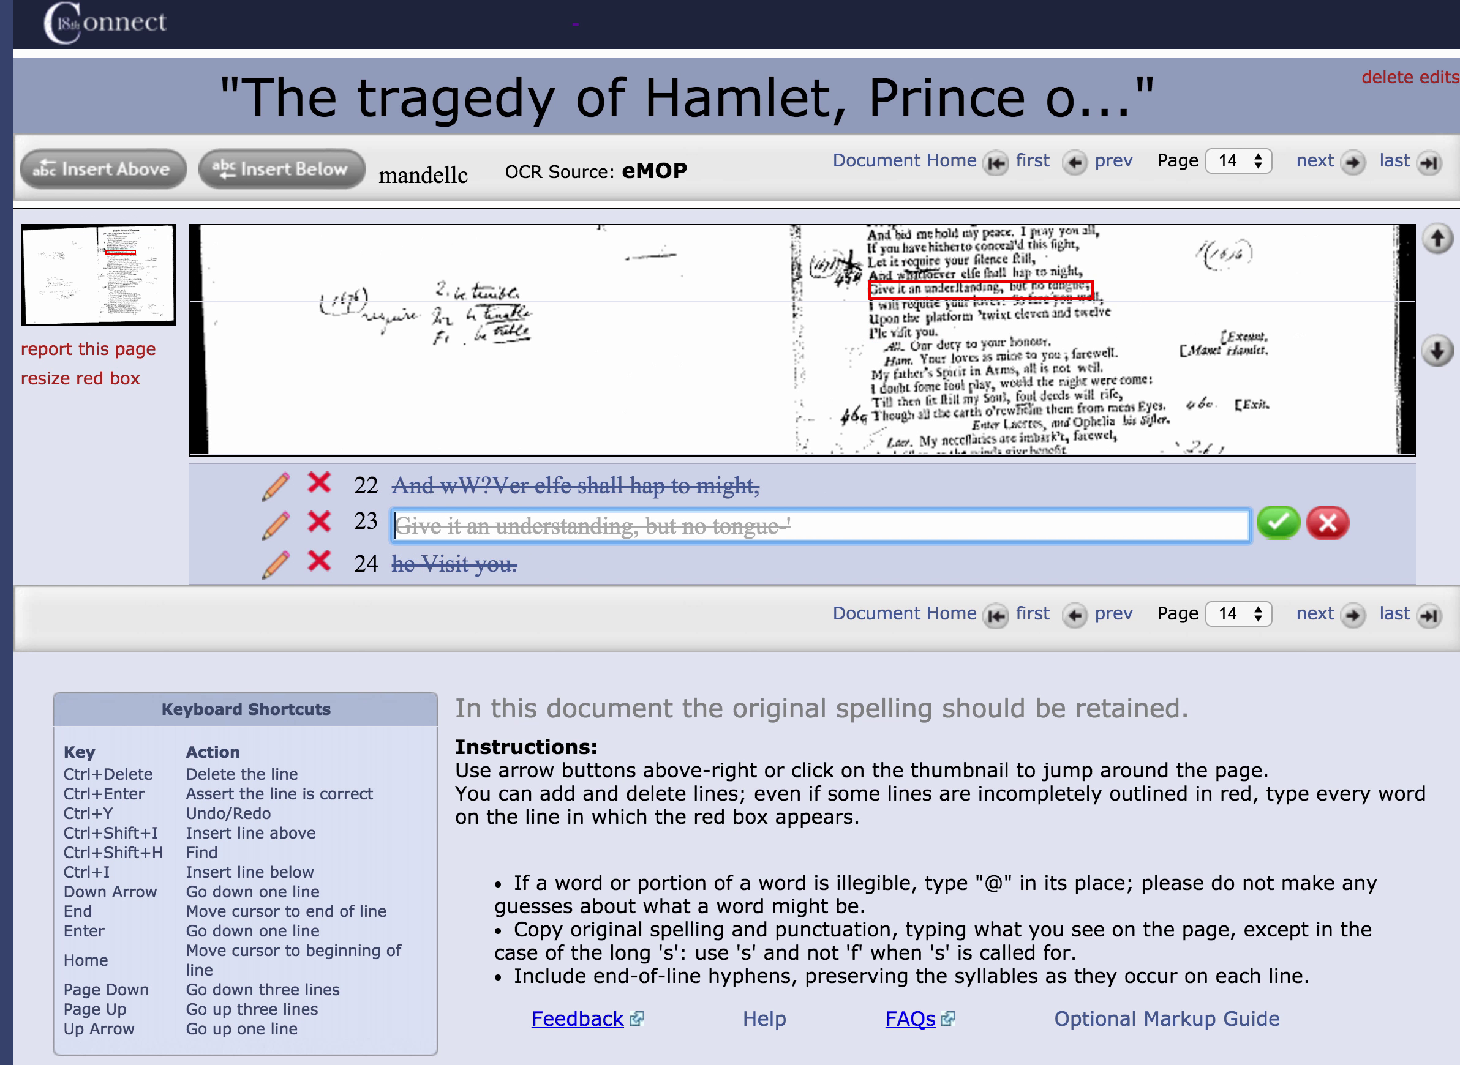
pyautogui.press('Up')
pyautogui.press('Up')
pyautogui.press('Up')
pyautogui.press('Up')
pyautogui.press('Up')
pyautogui.press('Up')
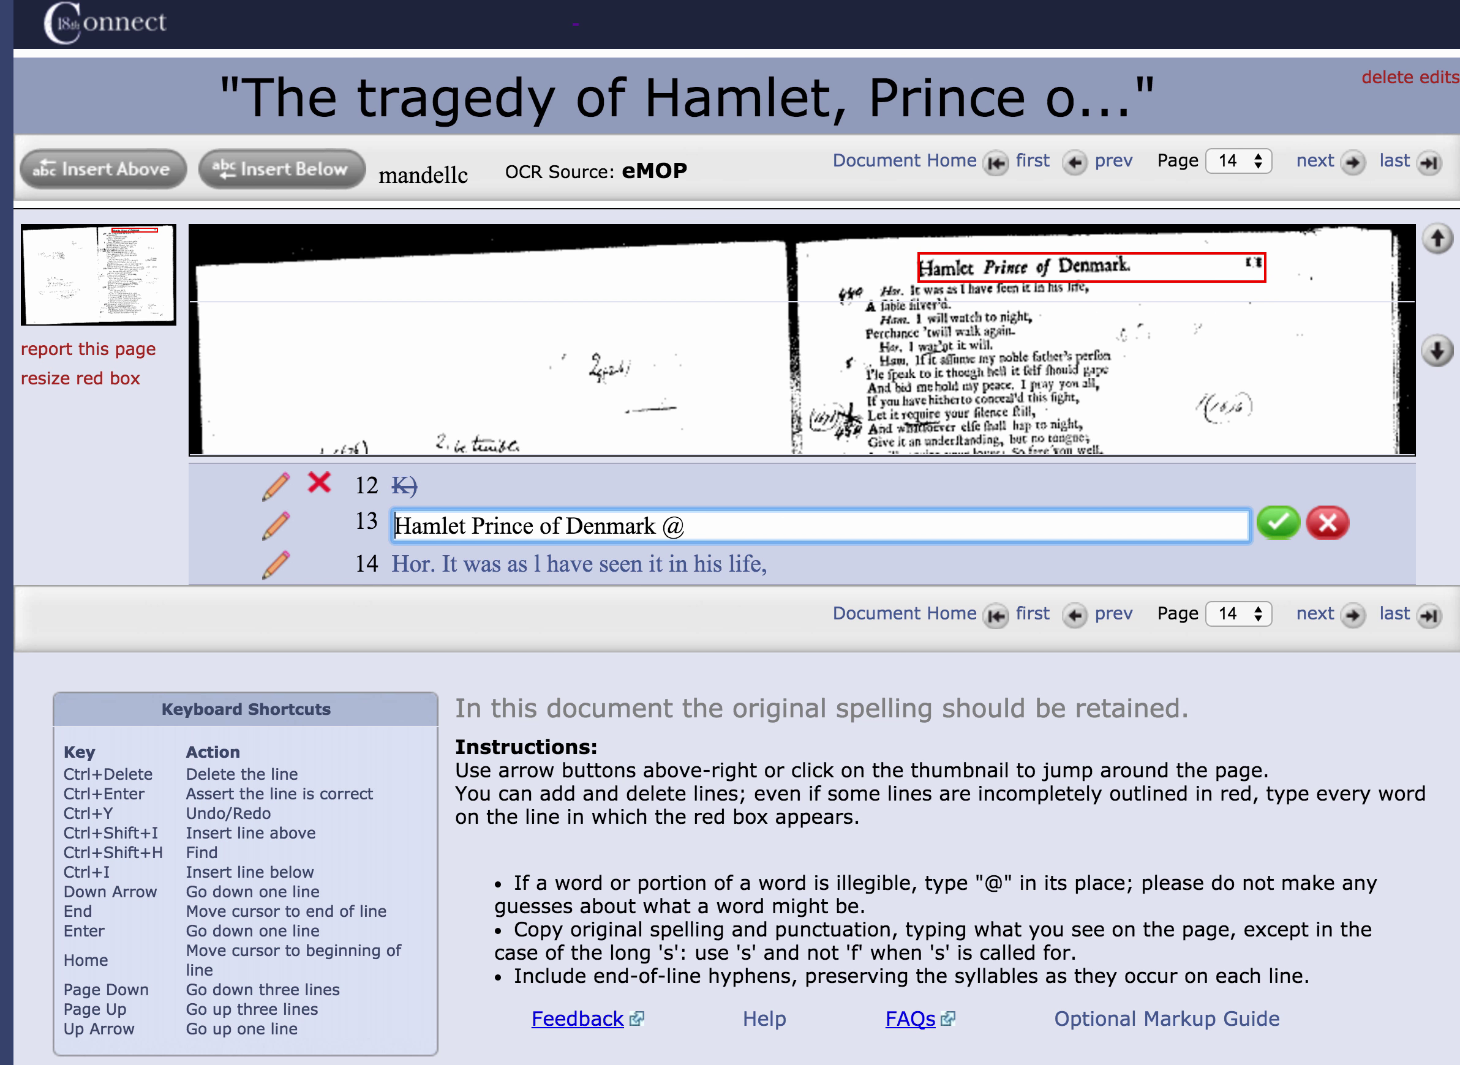
pyautogui.press('Down')
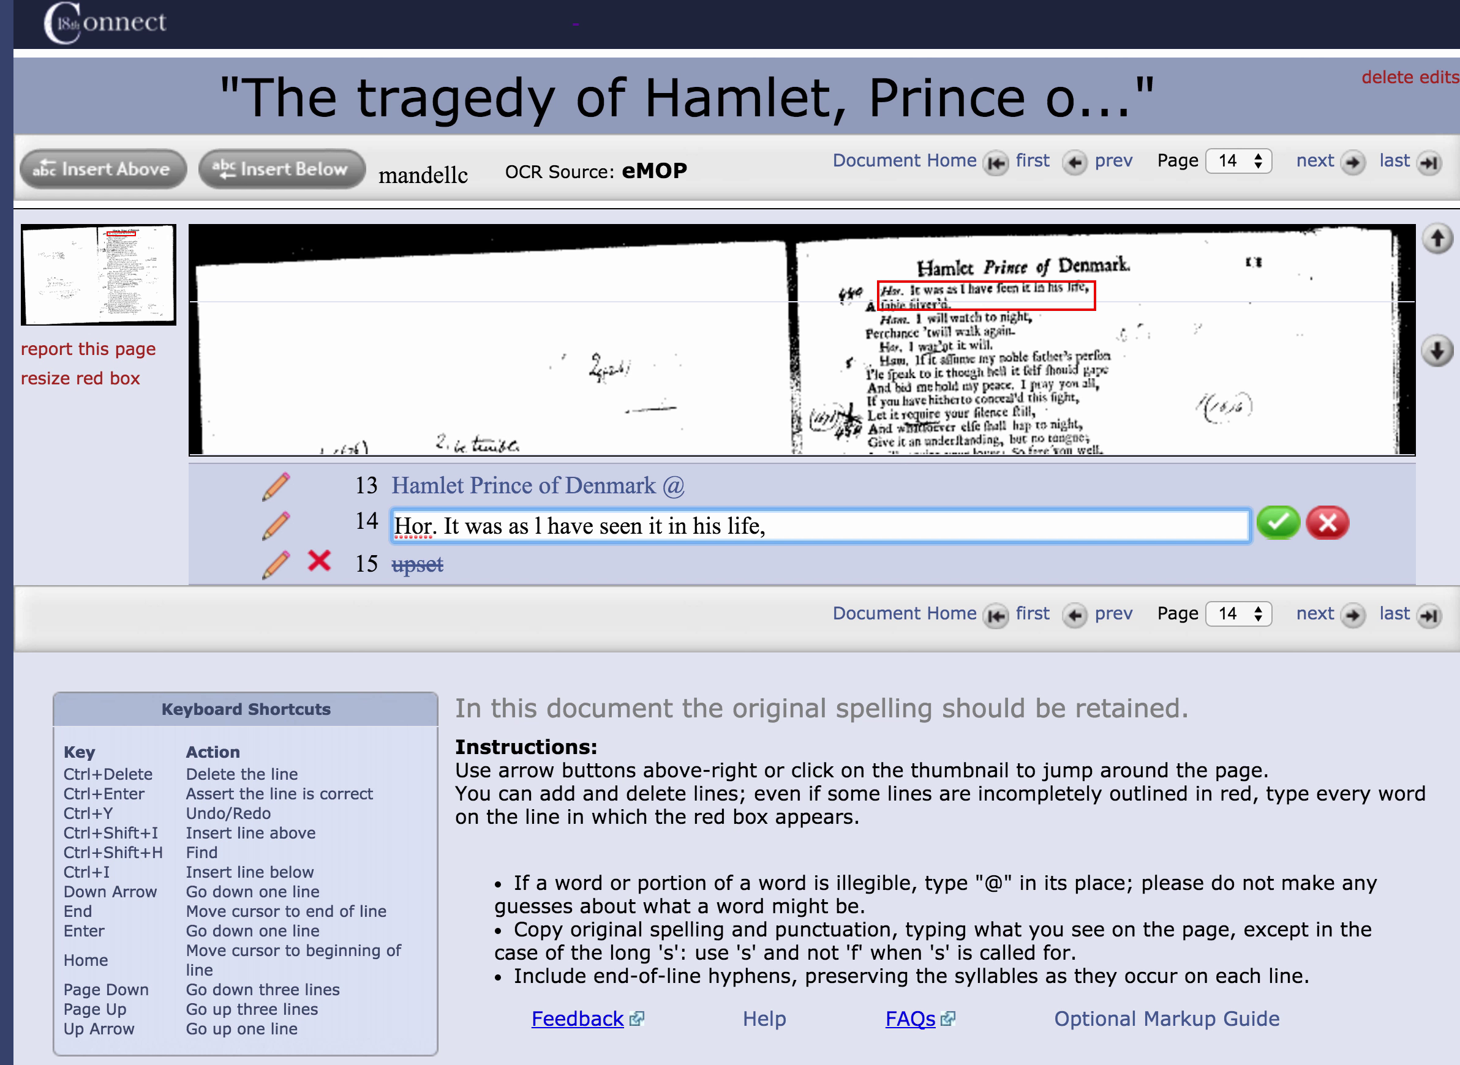
# Recheck lines 18–25 against the scan and return to the title line 'Hamlet Prince of Denmark @'.
pyautogui.press('Down')
pyautogui.press('Down')
pyautogui.press('Down')
pyautogui.press('Down')
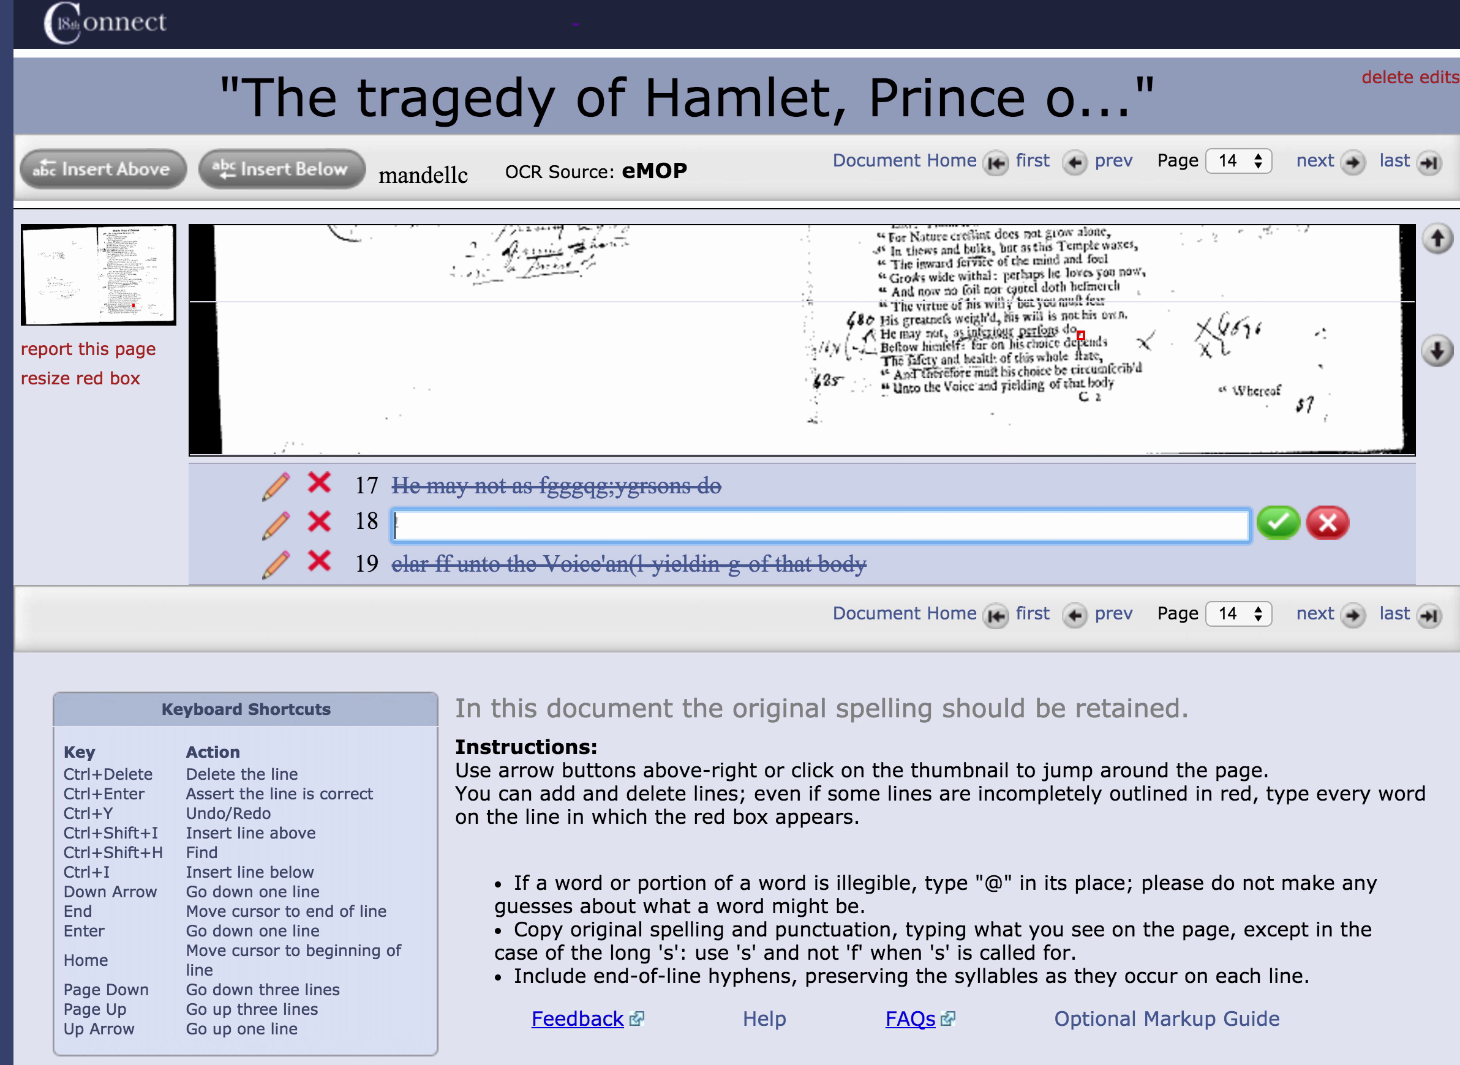
pyautogui.press('Down')
pyautogui.press('Down')
pyautogui.press('Down')
pyautogui.press('Down')
pyautogui.press('Down')
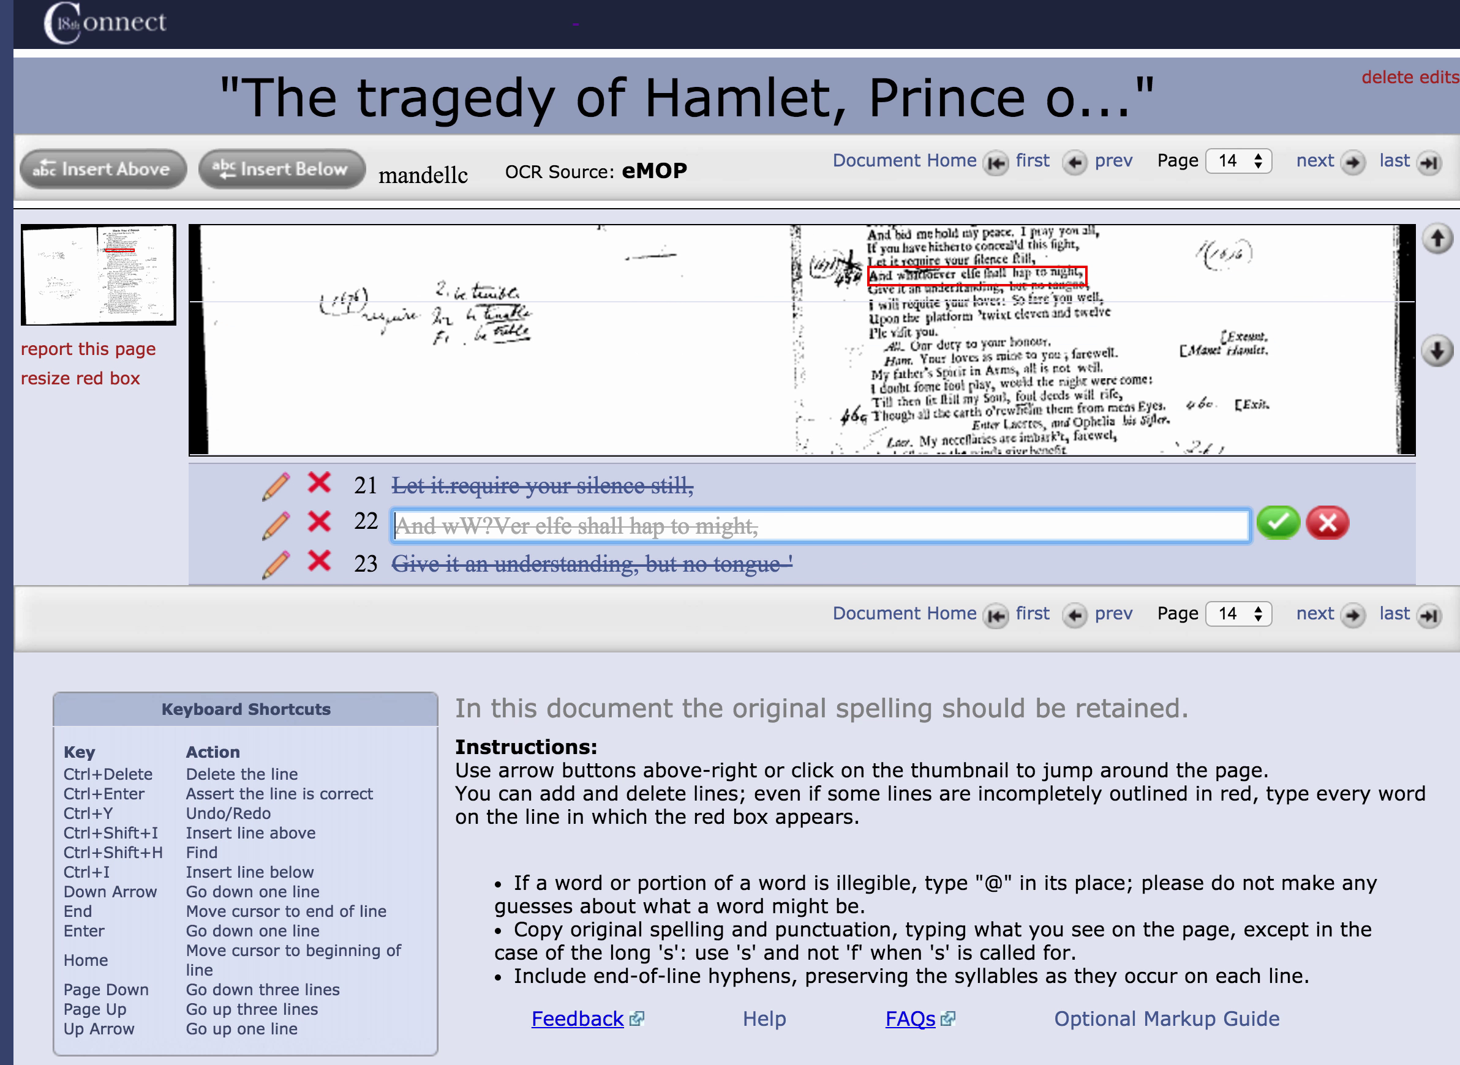
pyautogui.press('Down')
pyautogui.press('Down')
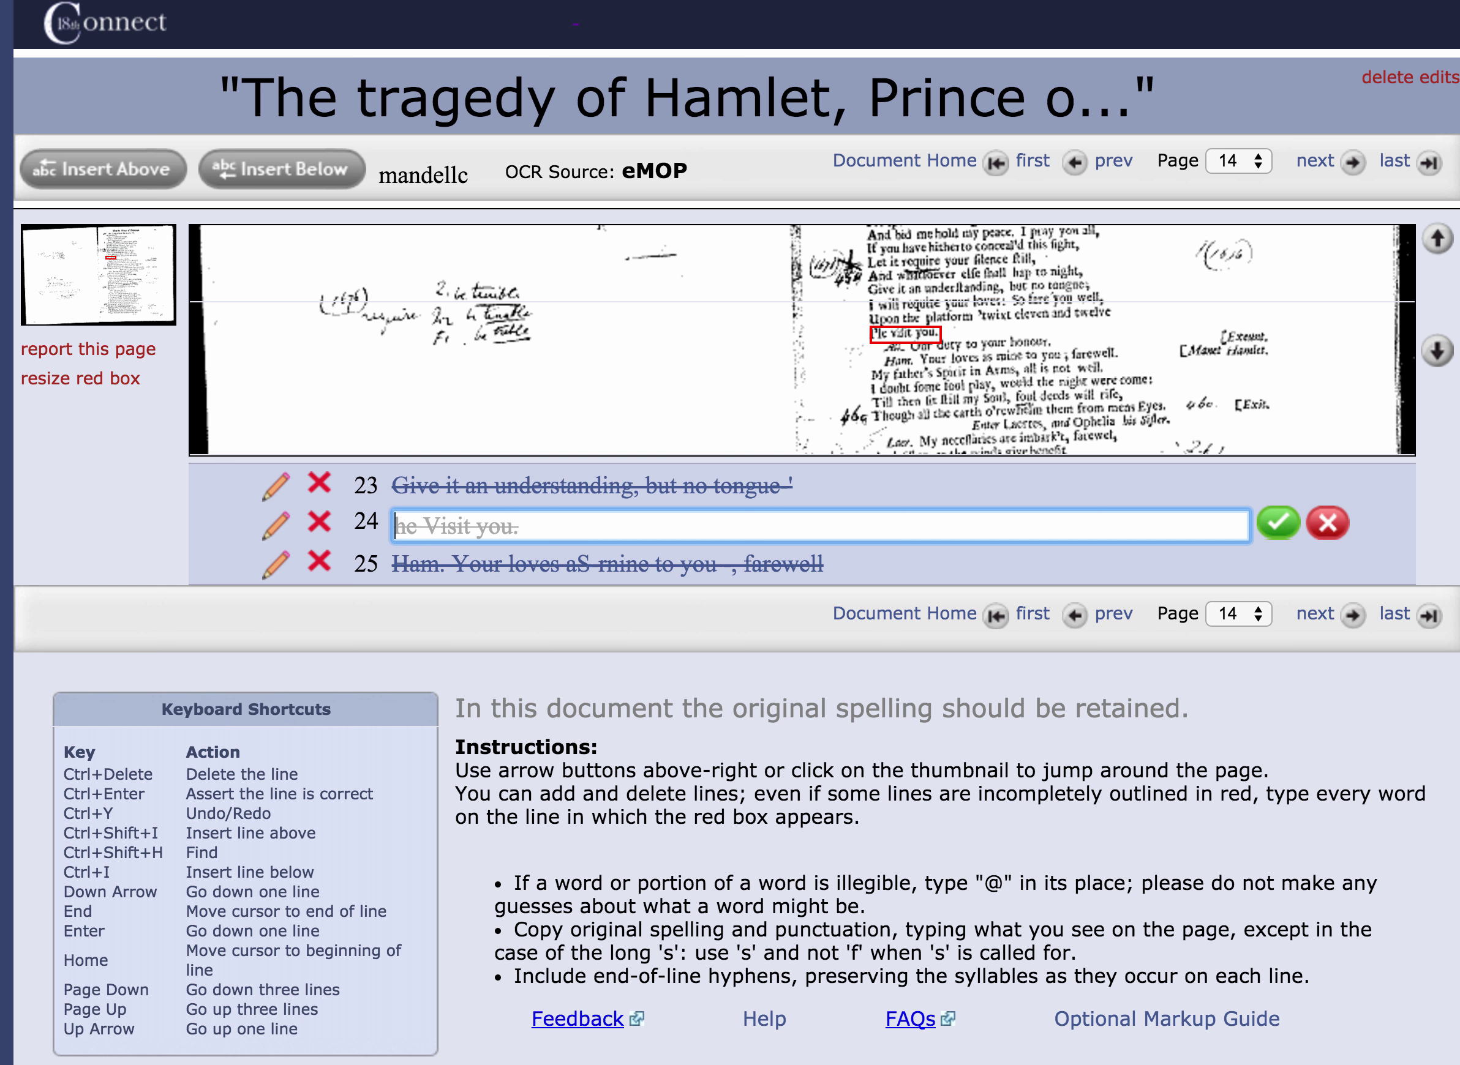
pyautogui.press('Down')
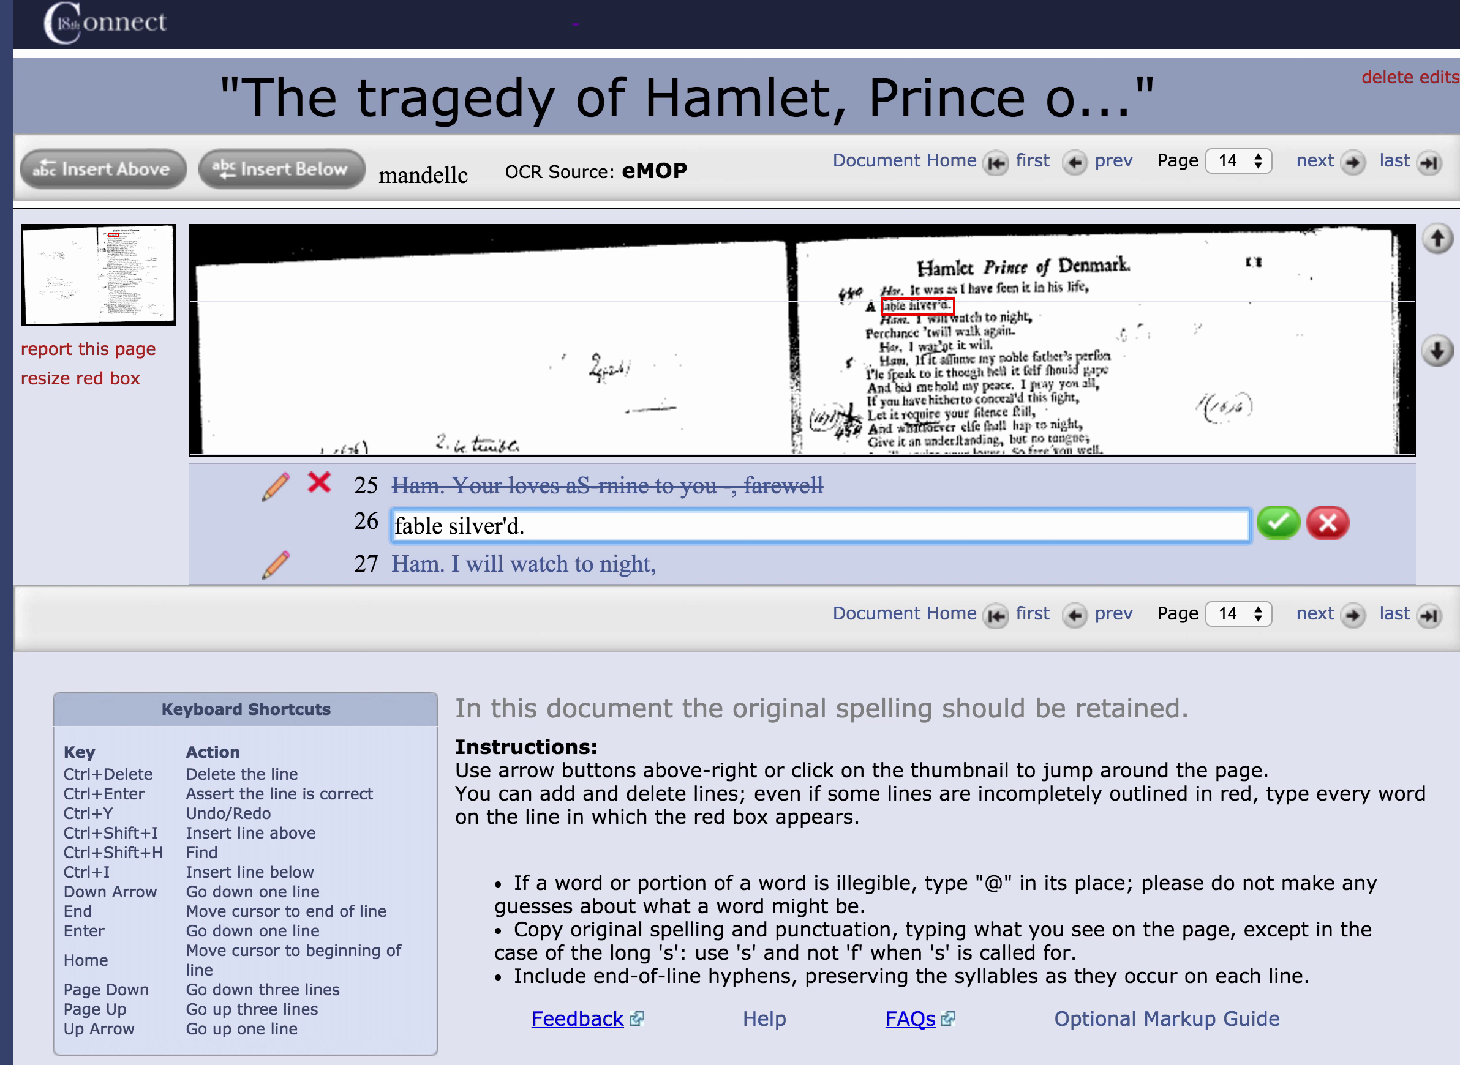
pyautogui.press('Up')
pyautogui.press('Up')
pyautogui.press('Up')
pyautogui.press('Up')
pyautogui.press('Up')
pyautogui.press('Up')
pyautogui.press('Up')
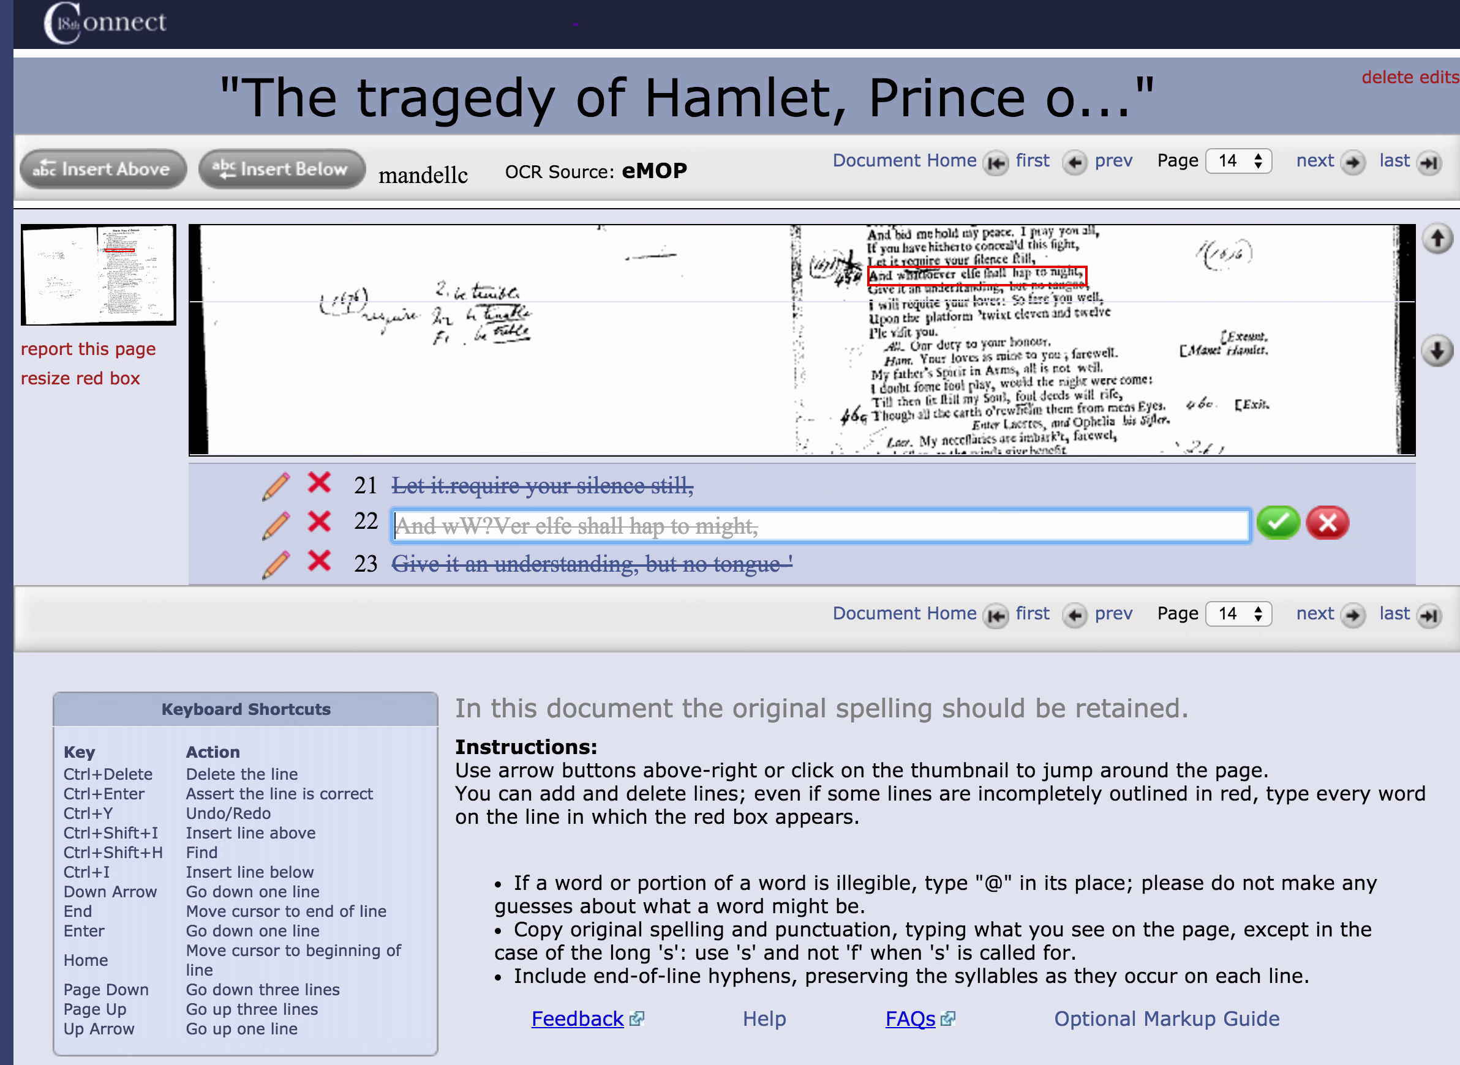
pyautogui.press('Up')
pyautogui.press('Up')
pyautogui.press('Up')
pyautogui.press('Up')
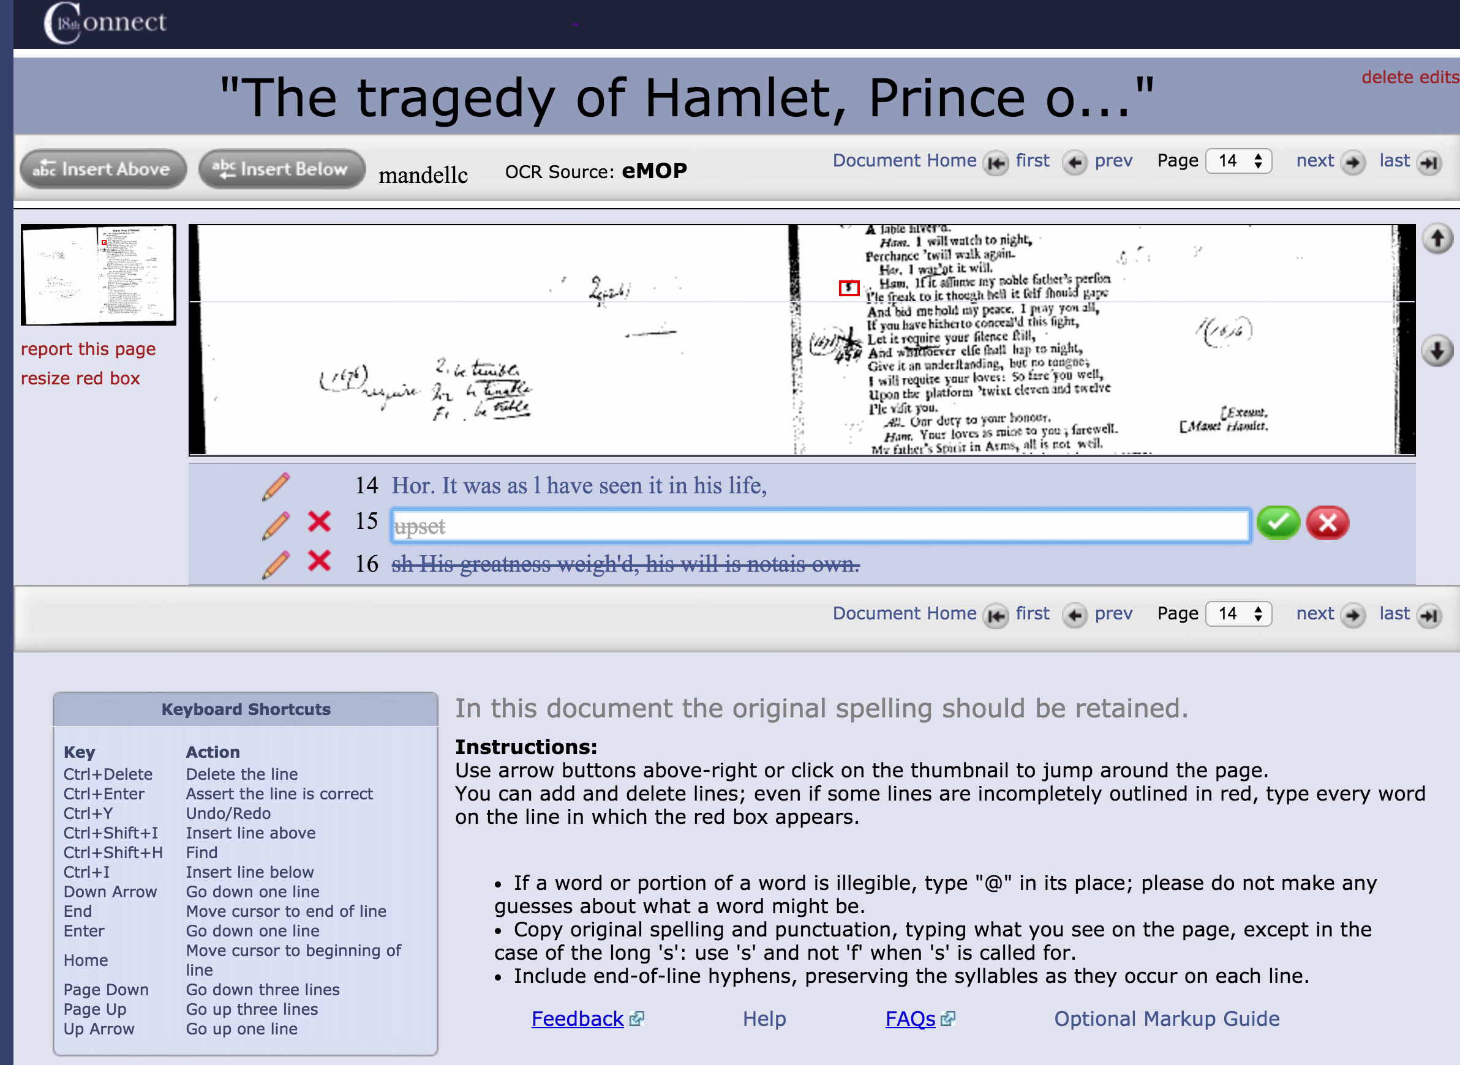
pyautogui.press('Up')
pyautogui.press('Up')
pyautogui.press('Up')
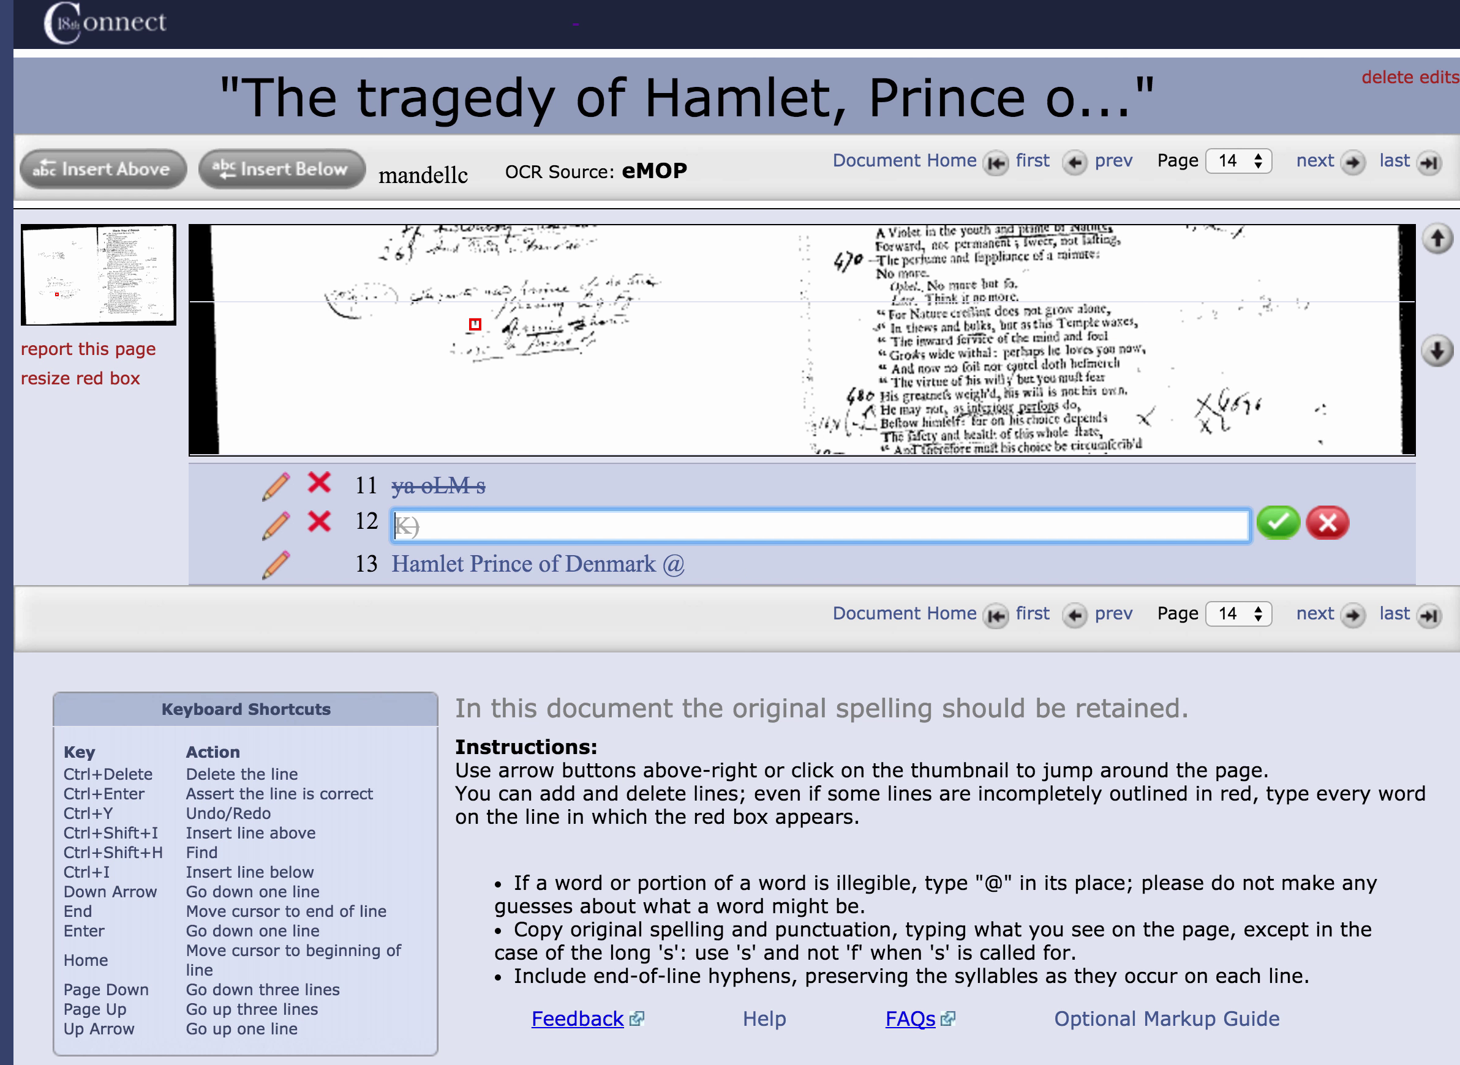
pyautogui.press('Down')
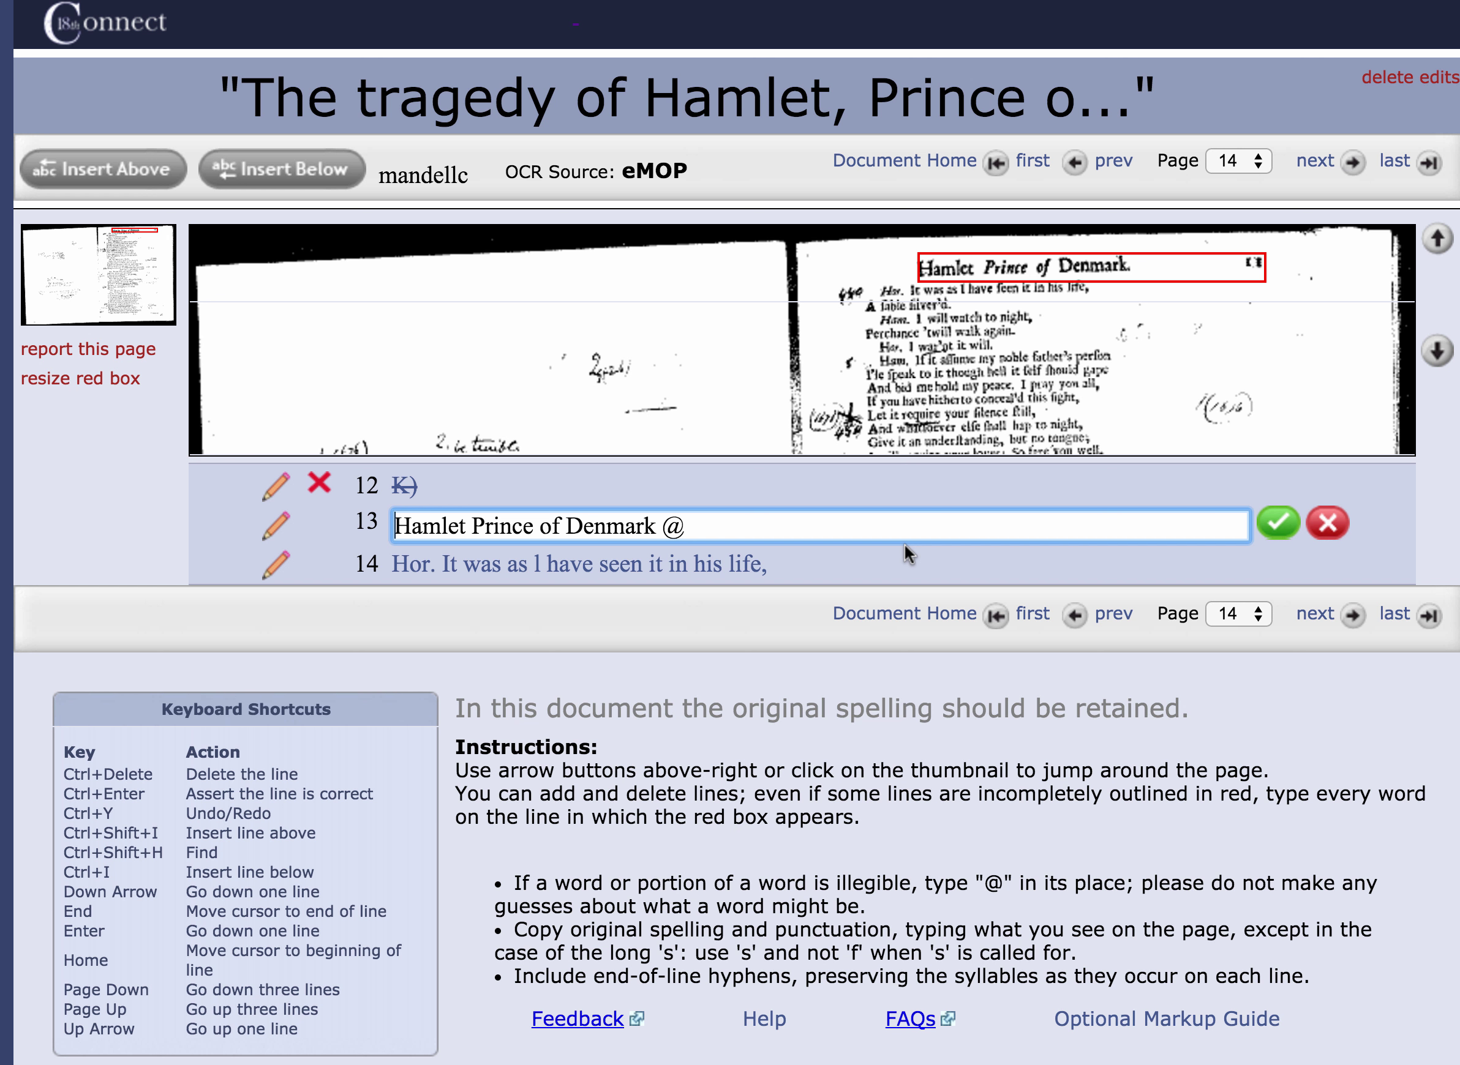
# Confirm the title line and advance to the 'fable silver'd.' line.
pyautogui.press('Return')
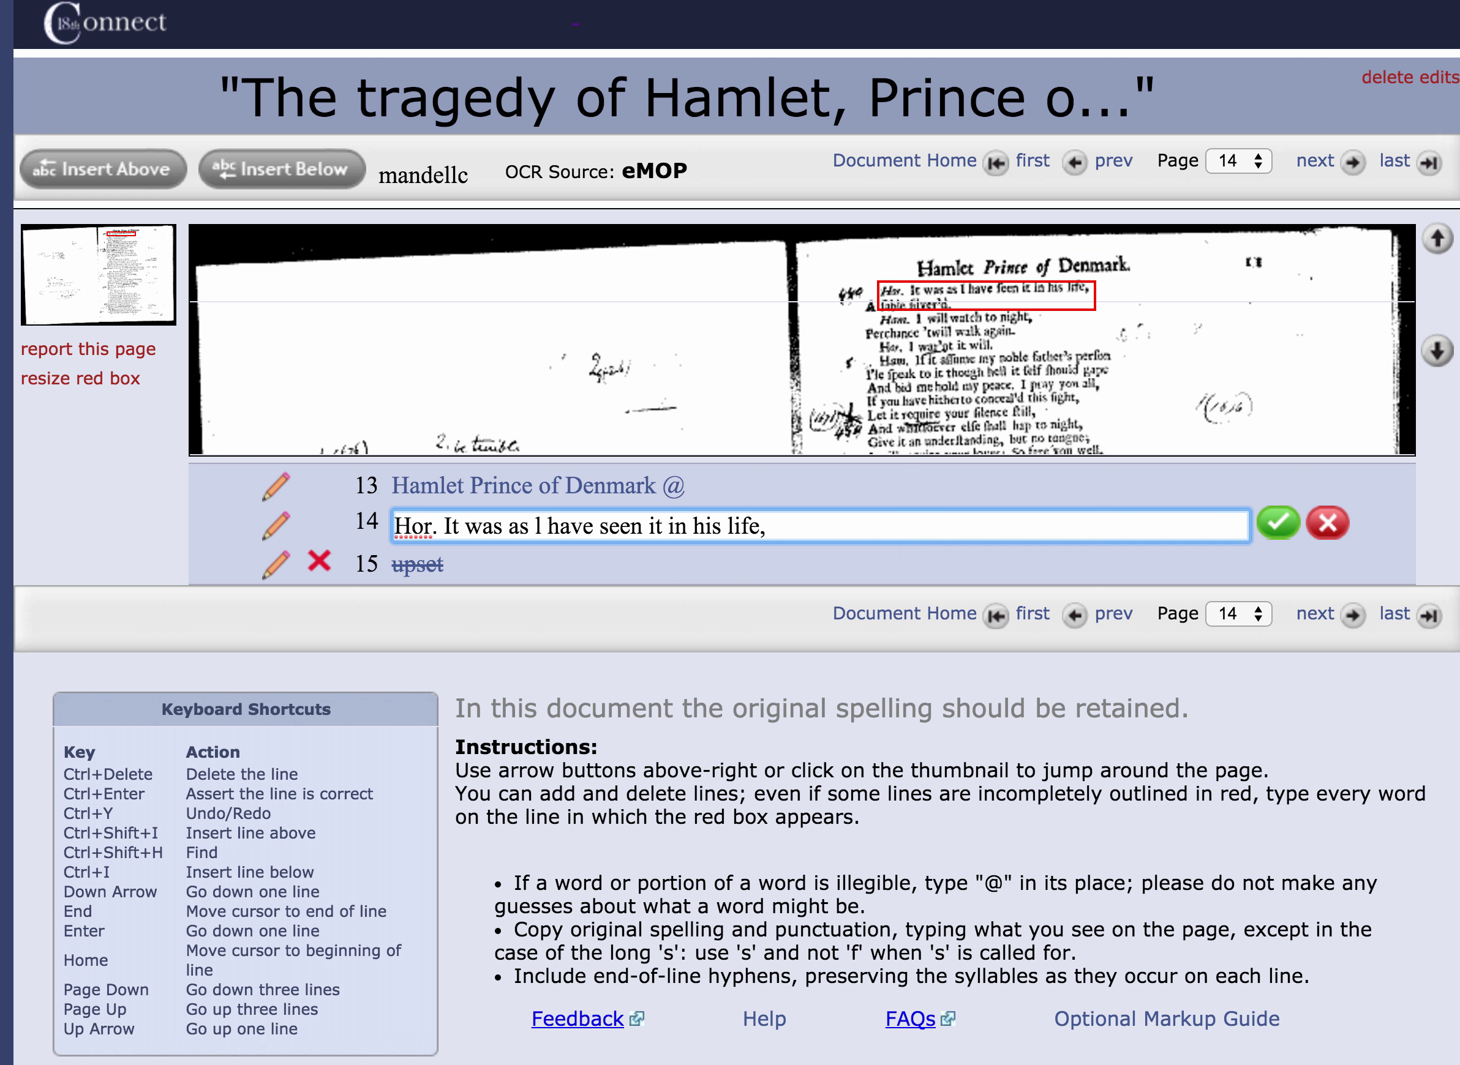
pyautogui.press('Return')
pyautogui.press('Return')
pyautogui.press('Return')
pyautogui.press('Return')
pyautogui.press('Return')
pyautogui.press('Return')
pyautogui.press('Return')
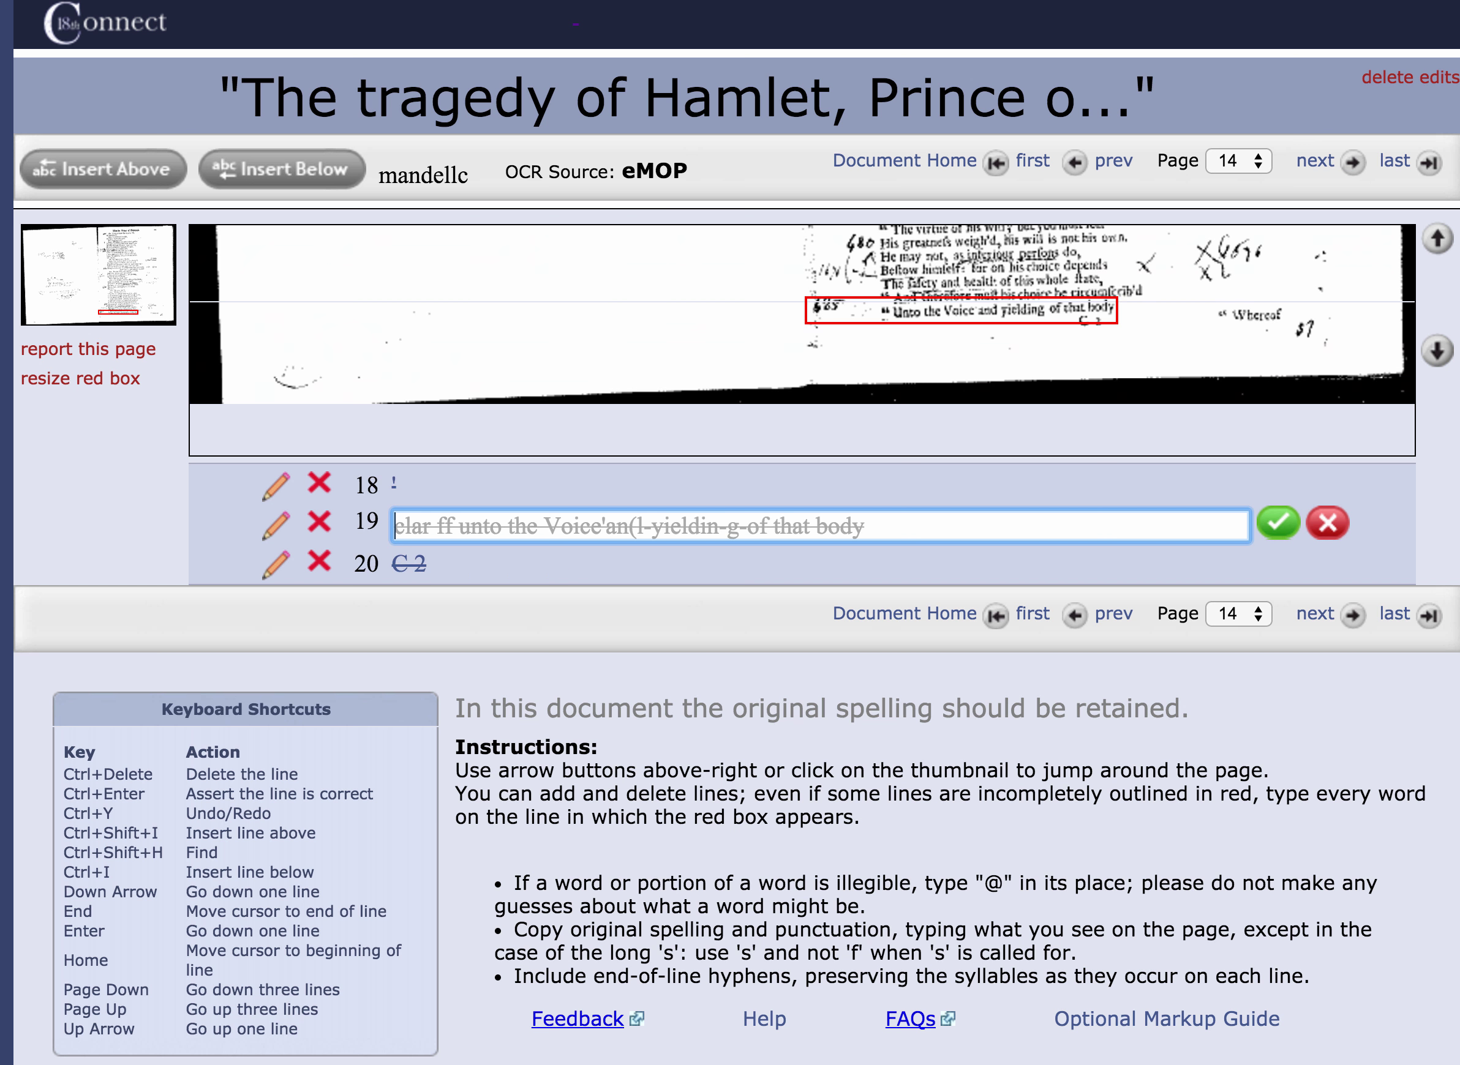
pyautogui.press('Return')
pyautogui.press('Return')
pyautogui.press('Return')
pyautogui.press('Return')
pyautogui.press('Return')
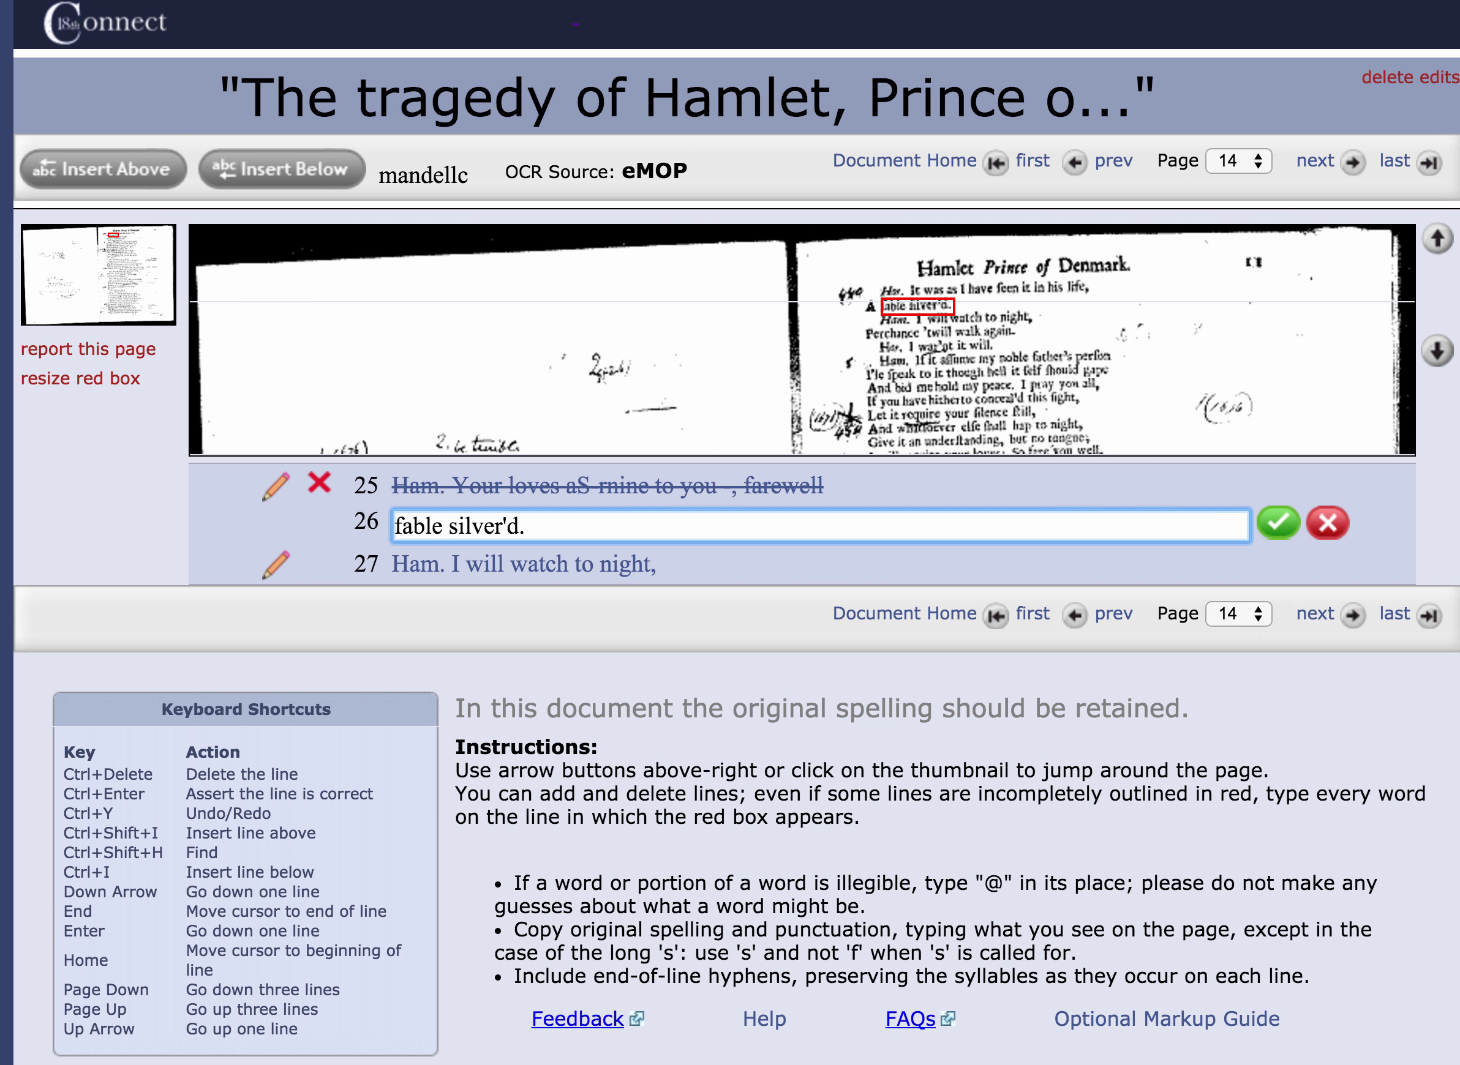
# Accept 'fable silver'd.' and the Ham. line, then confirm 'Perchance 'twill walk again.'.
pyautogui.press('Return')
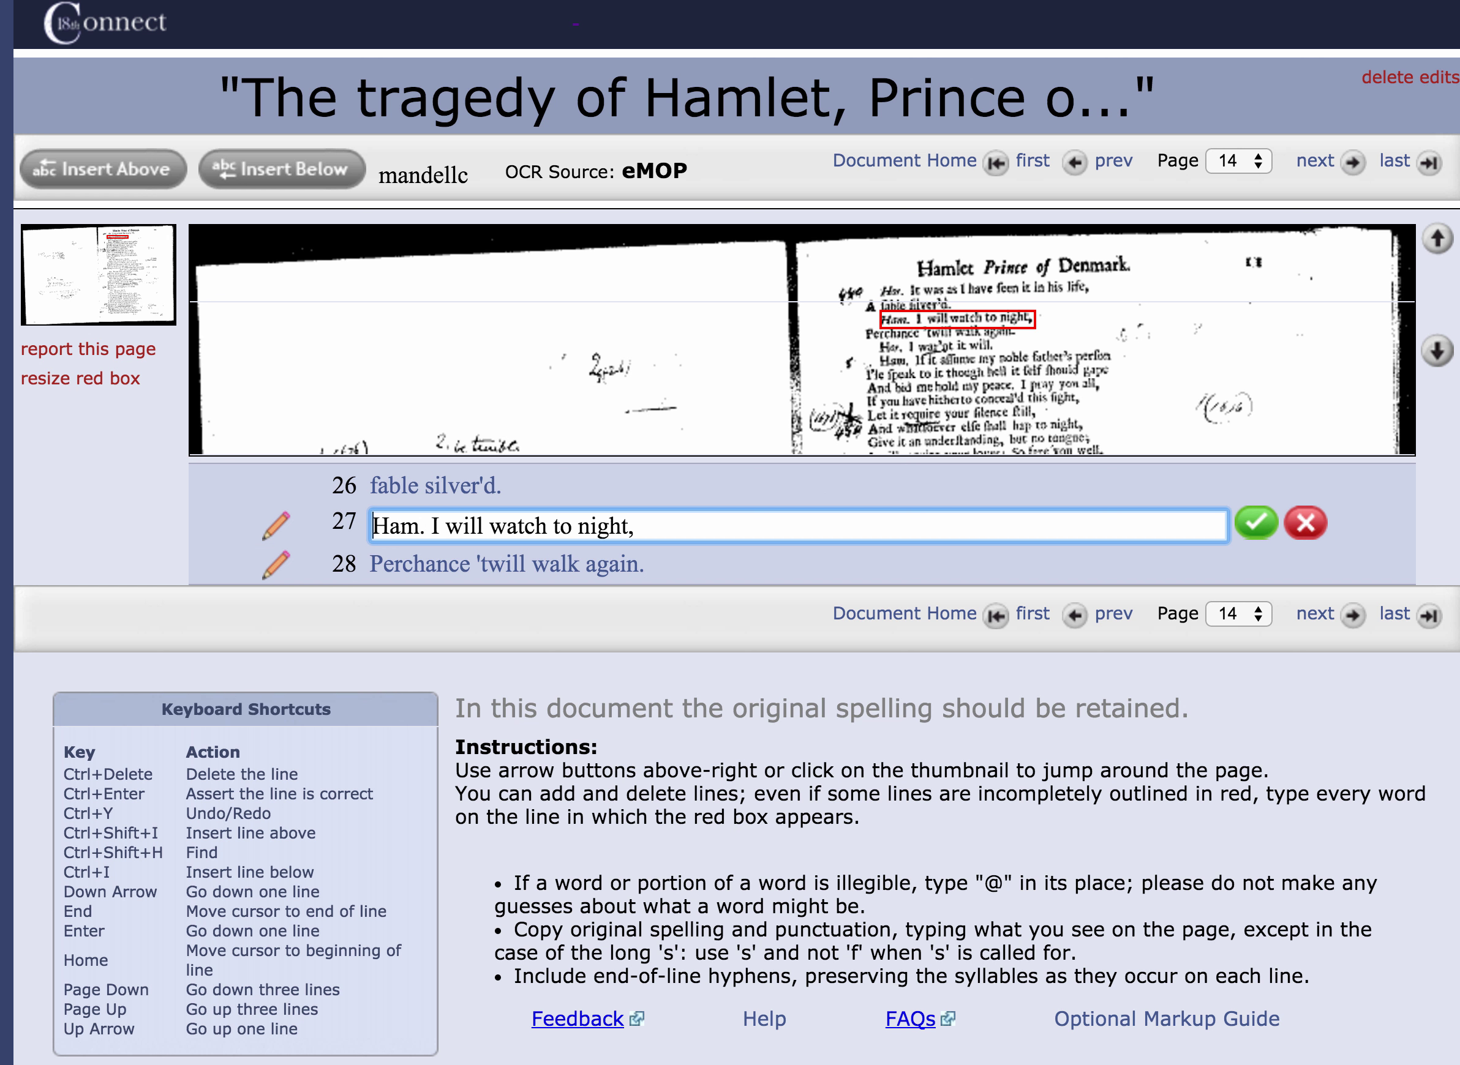
pyautogui.press('Return')
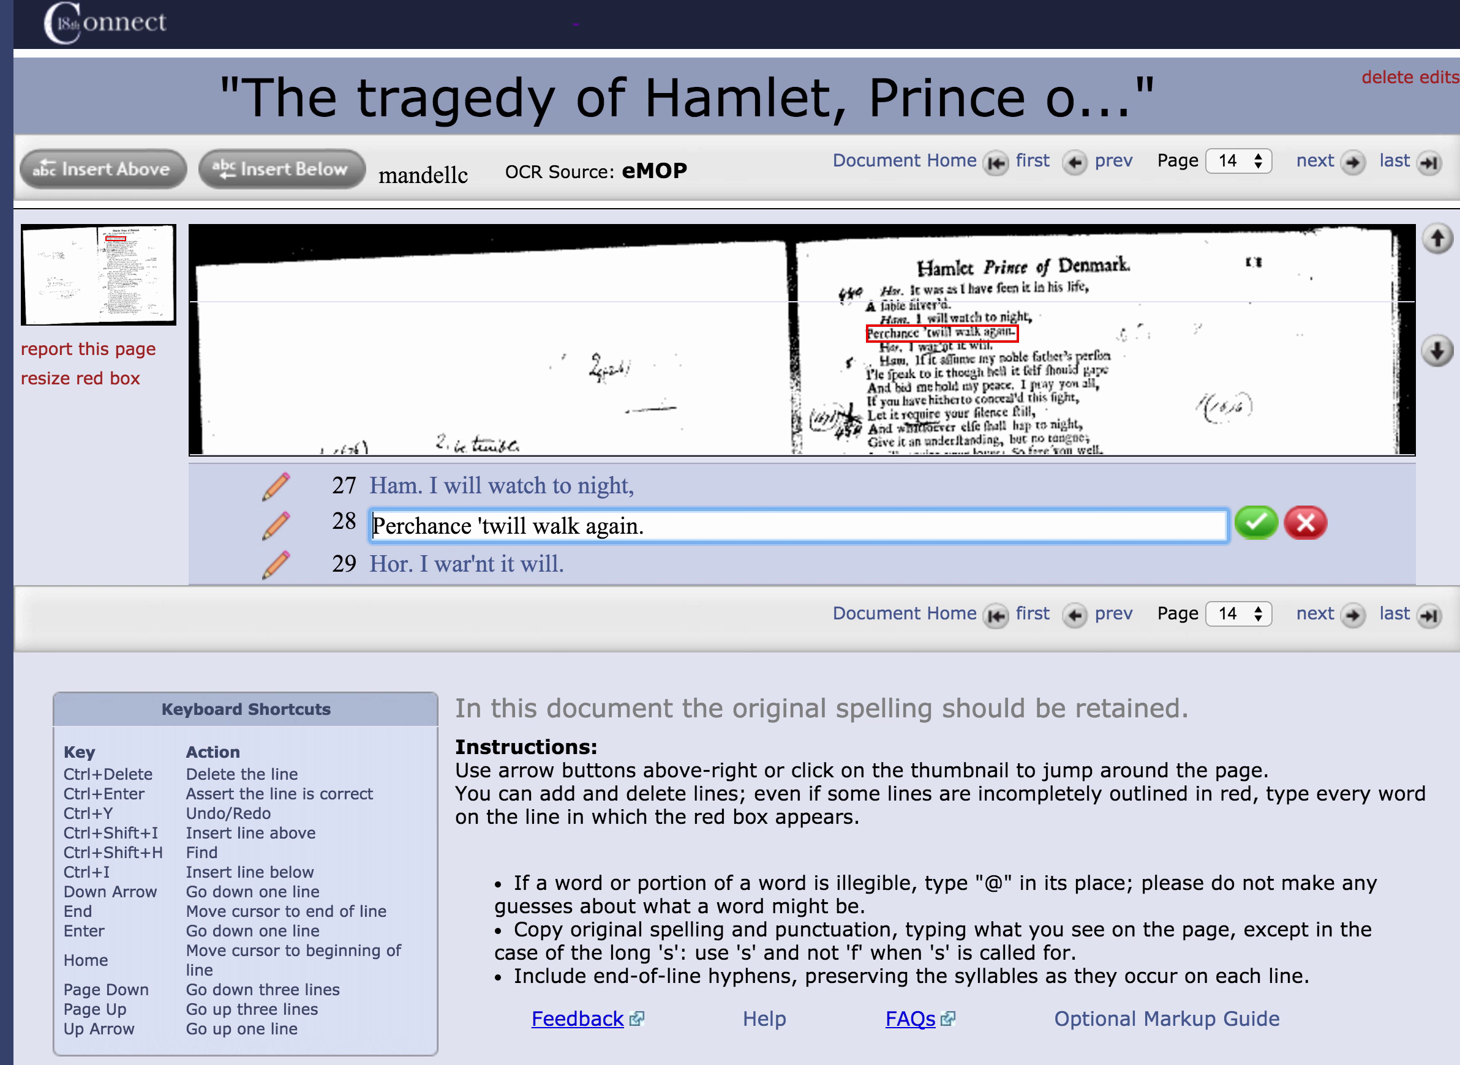
pyautogui.press('Return')
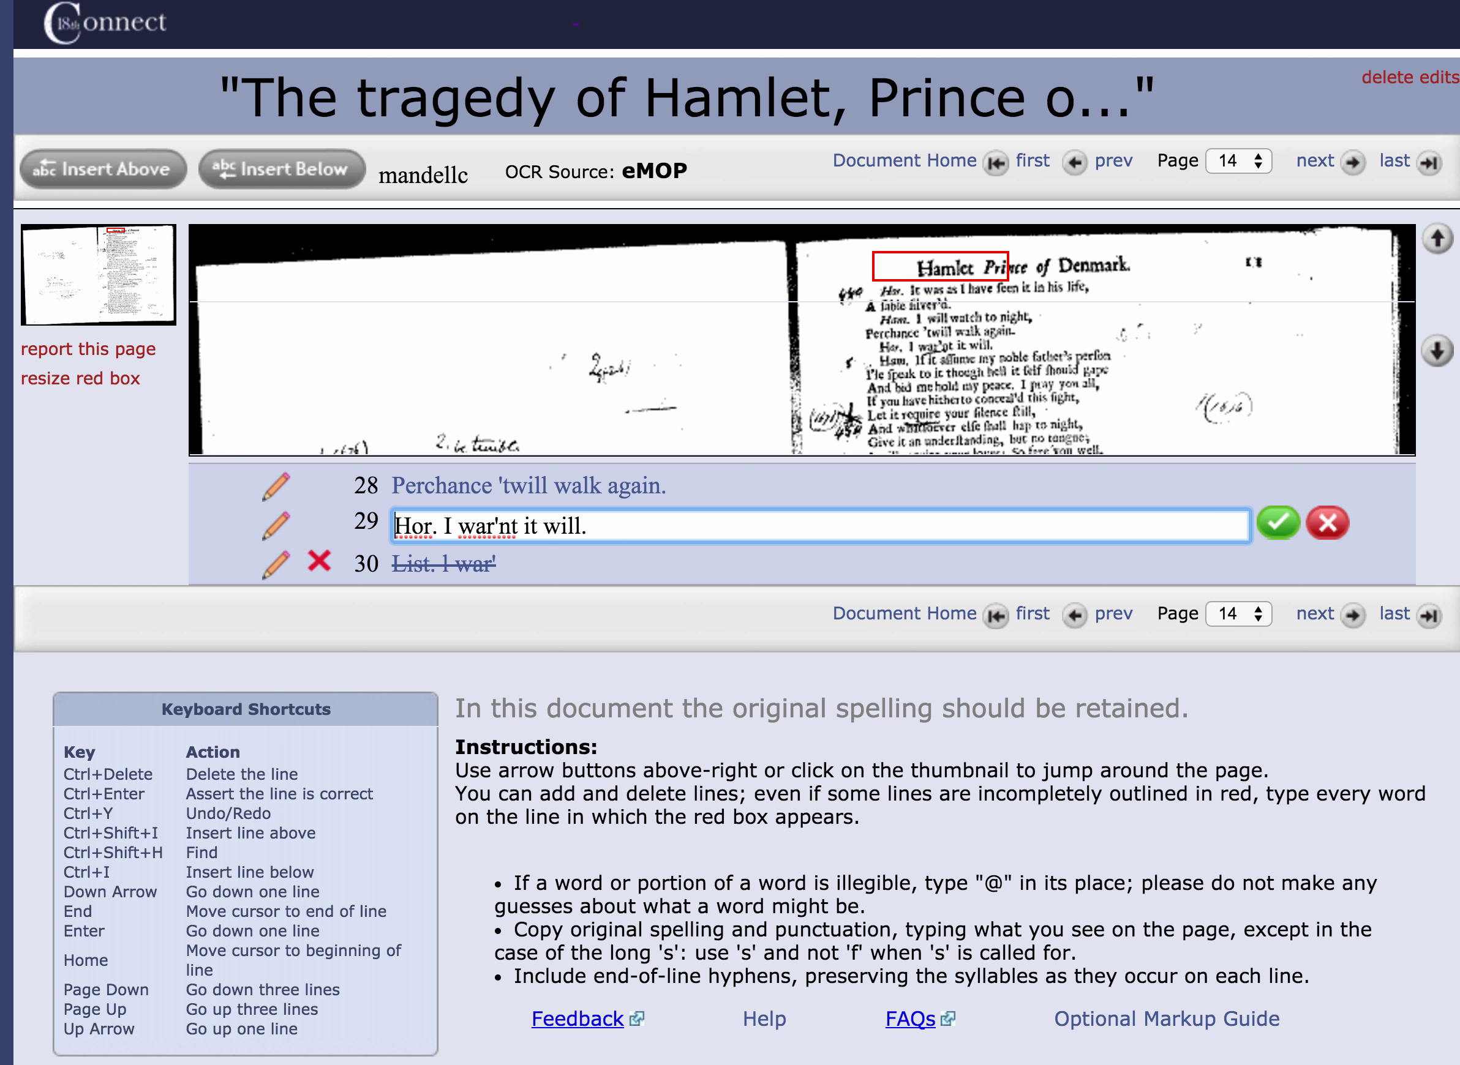
pyautogui.press('Up')
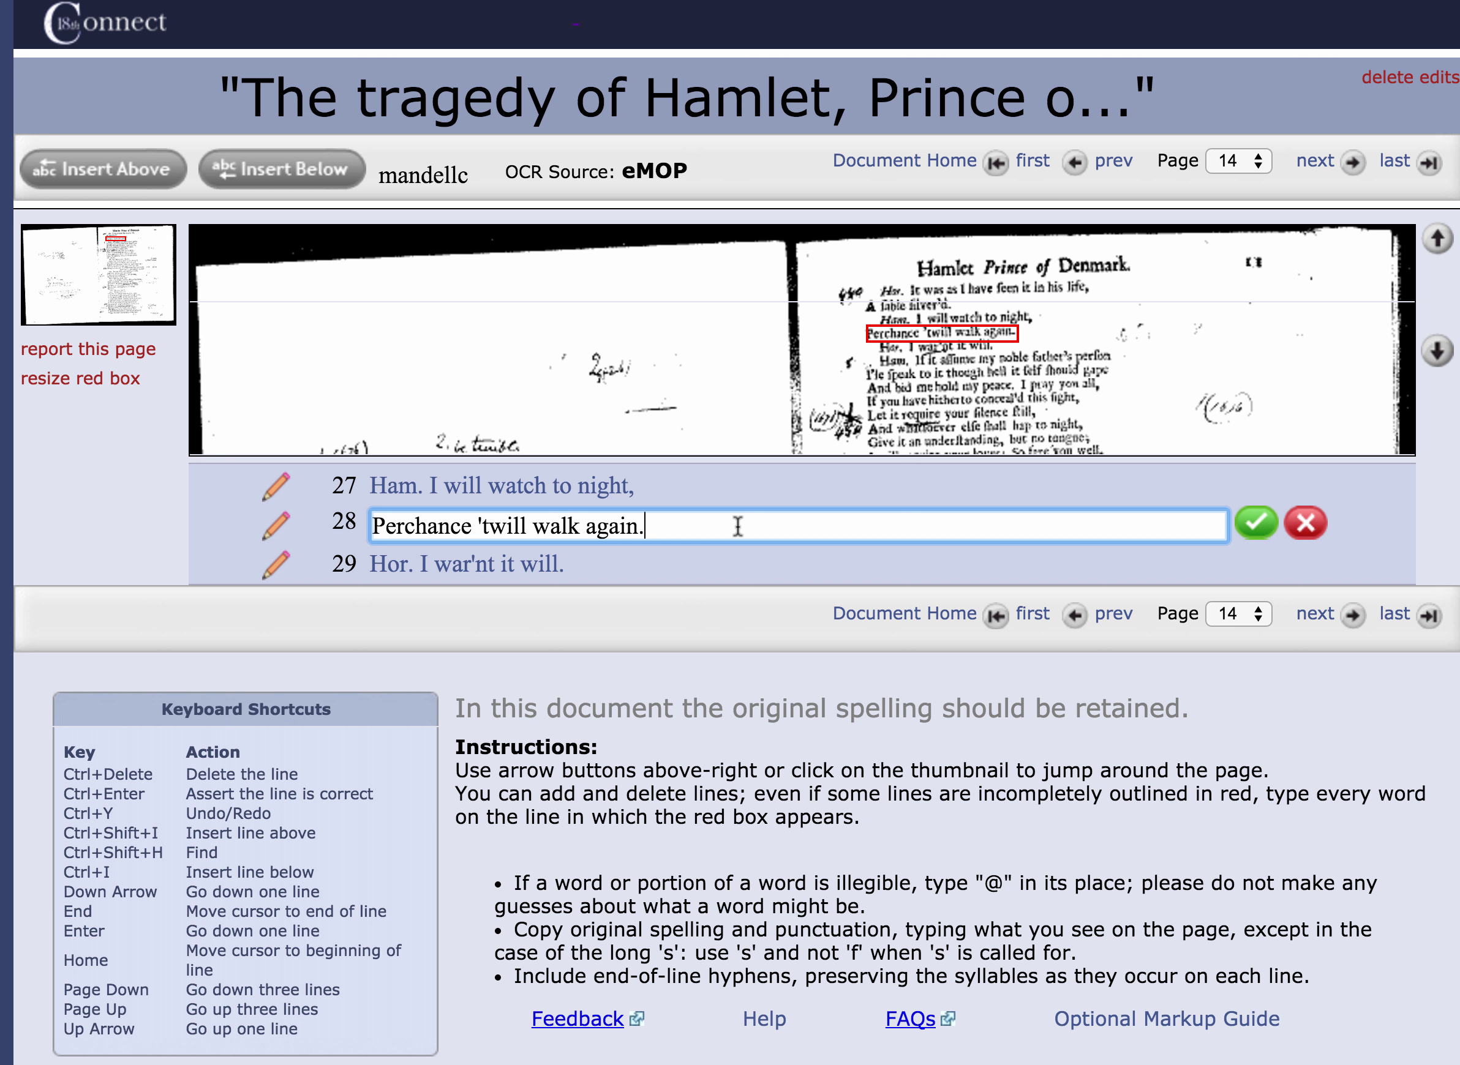
pyautogui.press('Return')
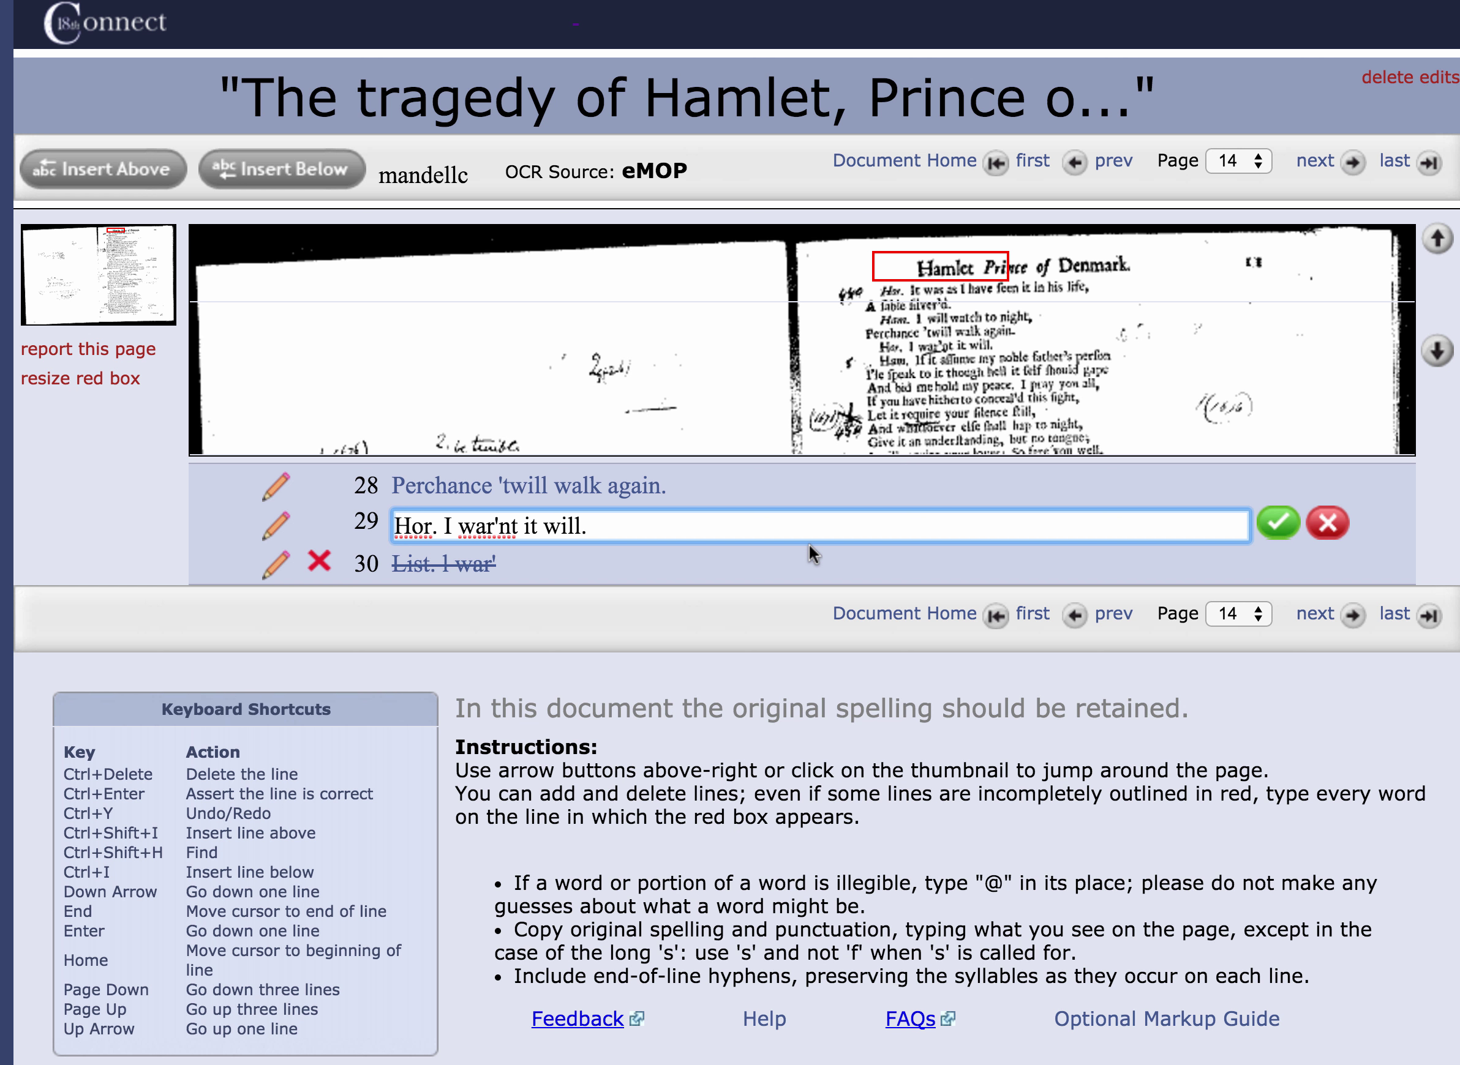
# Compare lines 29–33 with their red boxes, ending on 'And bid me hold my peace. l pray you all,'.
pyautogui.press('Return')
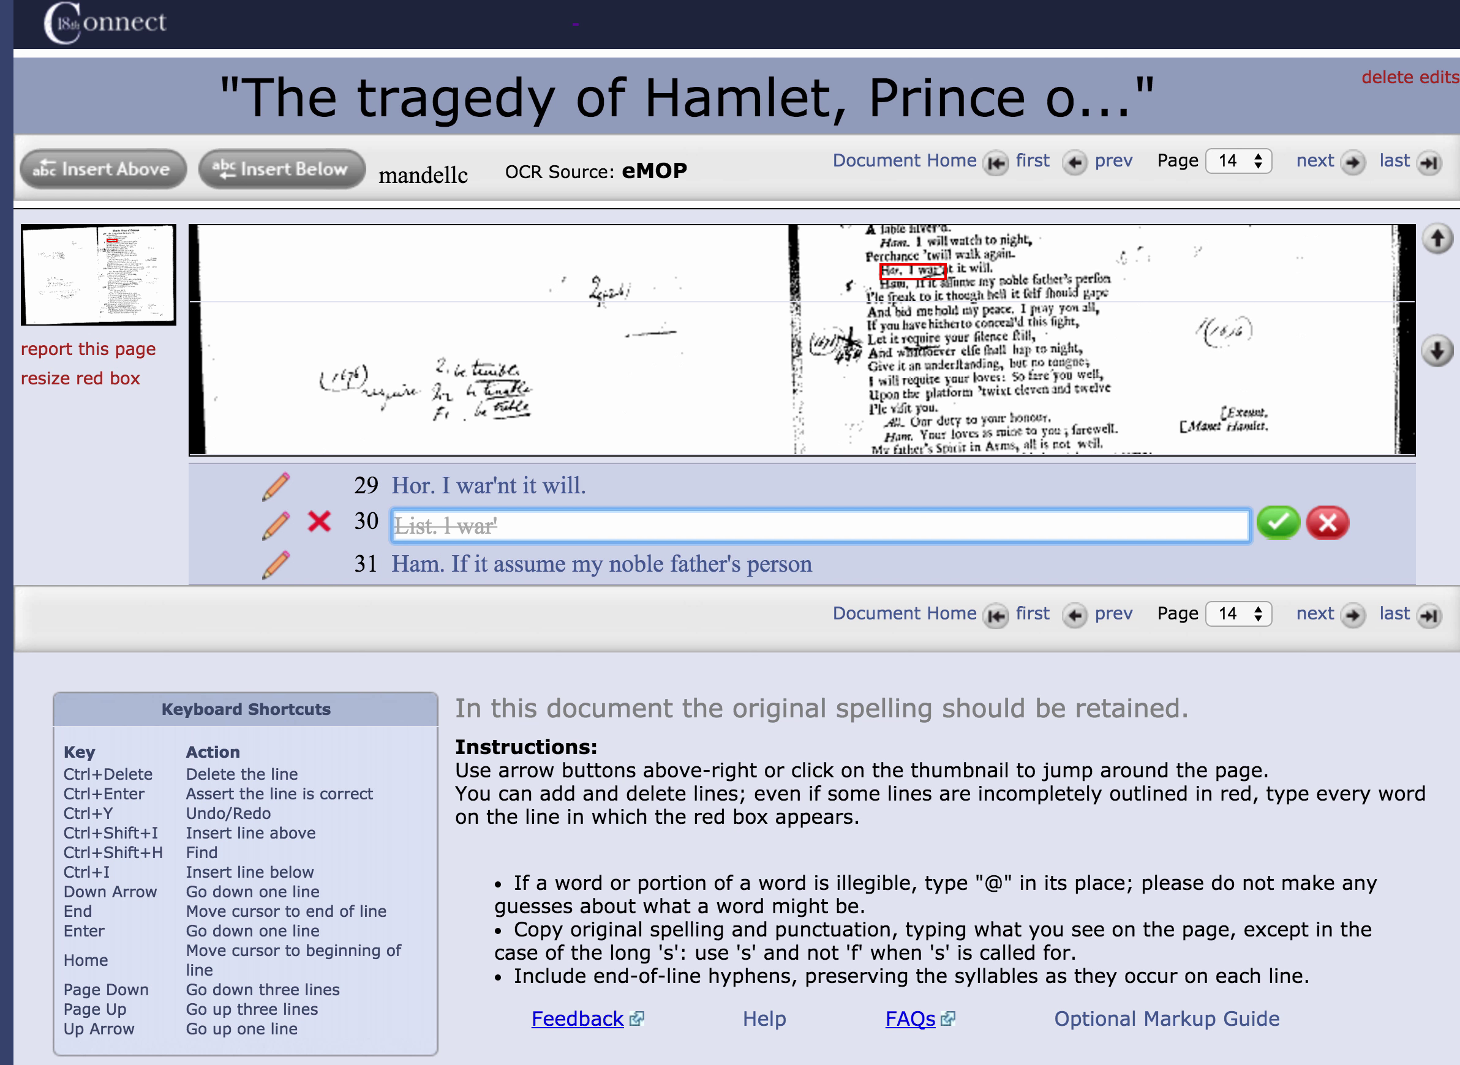
pyautogui.press('Return')
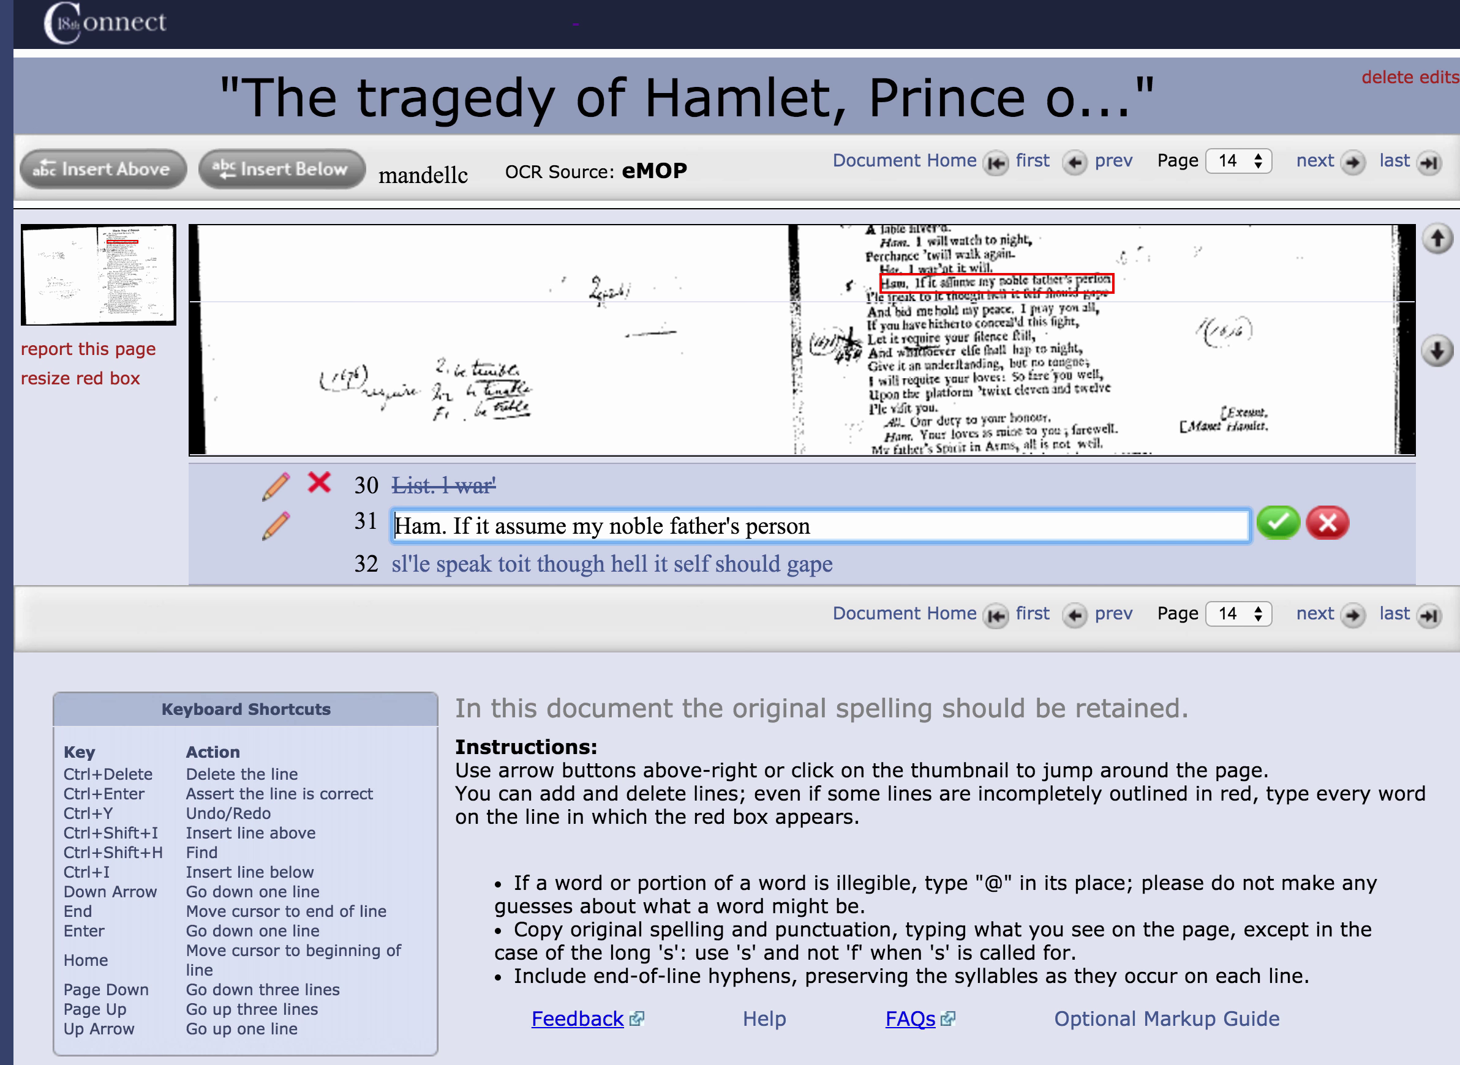
pyautogui.press('Up')
pyautogui.press('Up')
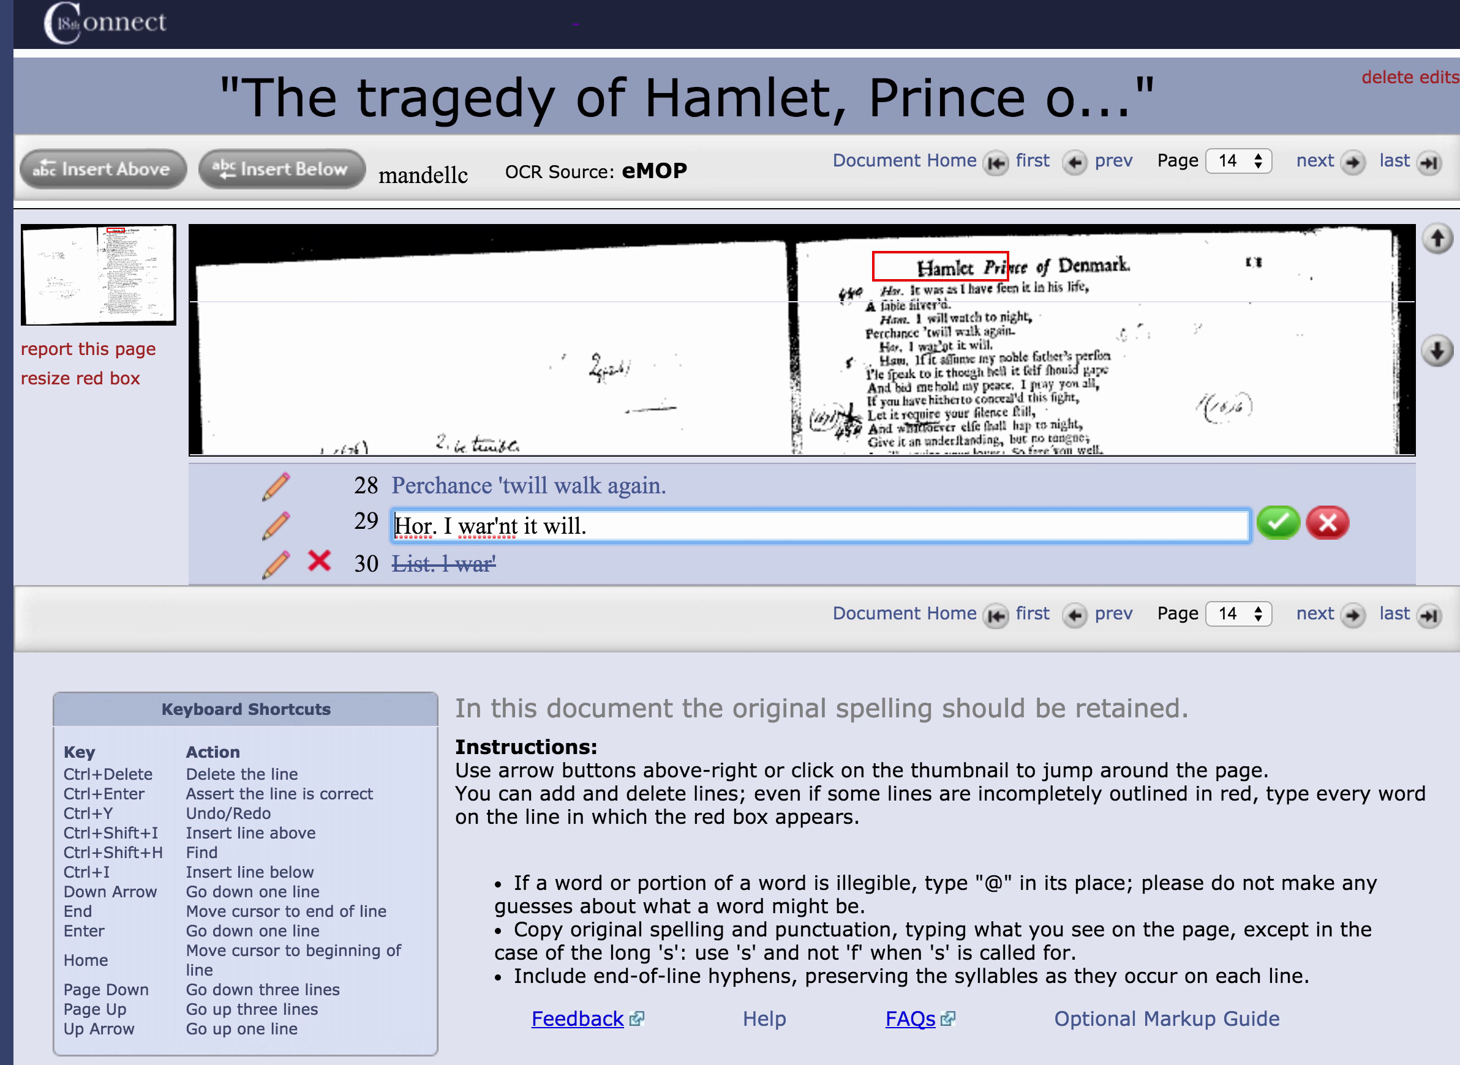
pyautogui.press('Down')
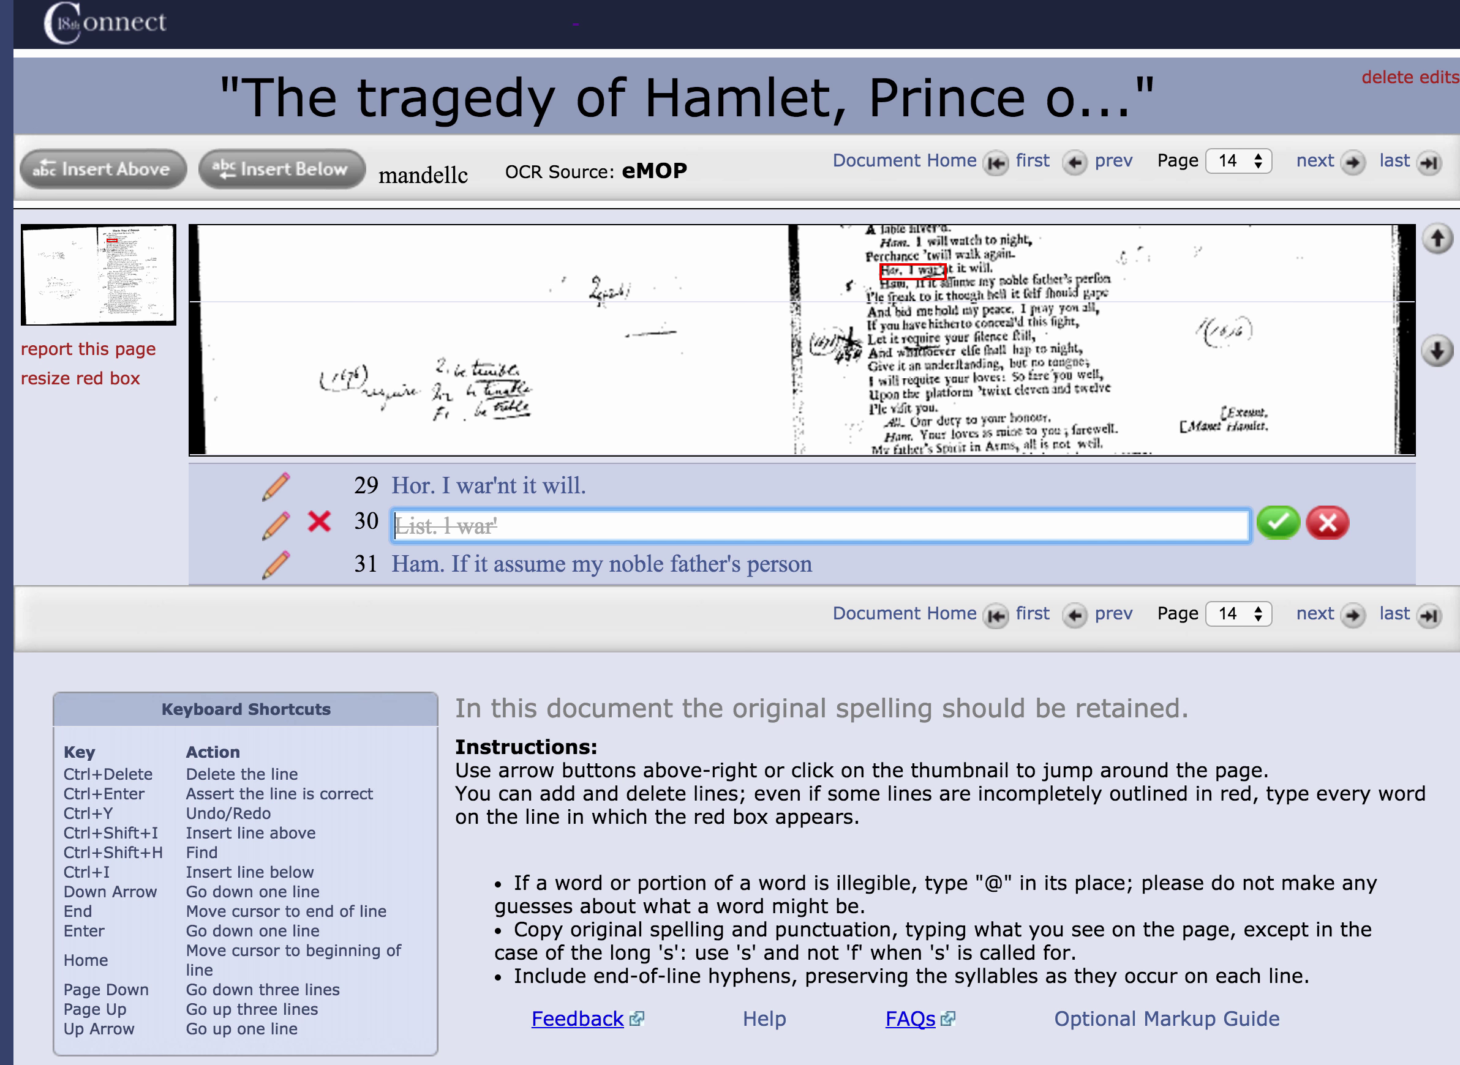
pyautogui.press('Down')
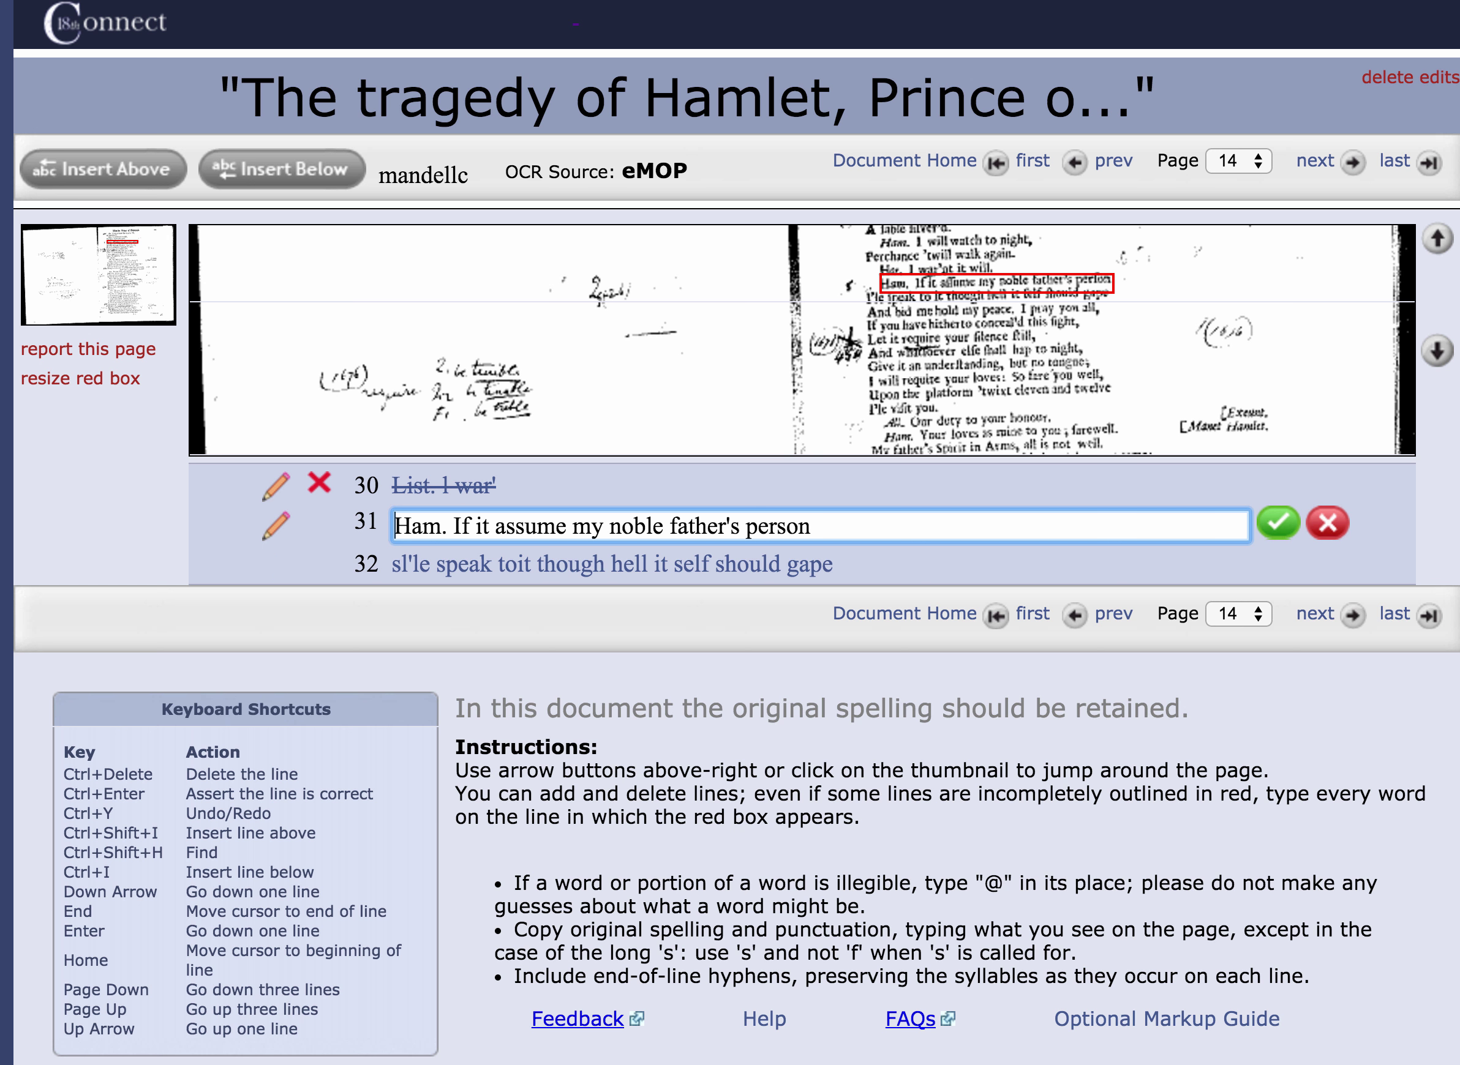
pyautogui.press('Down')
pyautogui.press('Down')
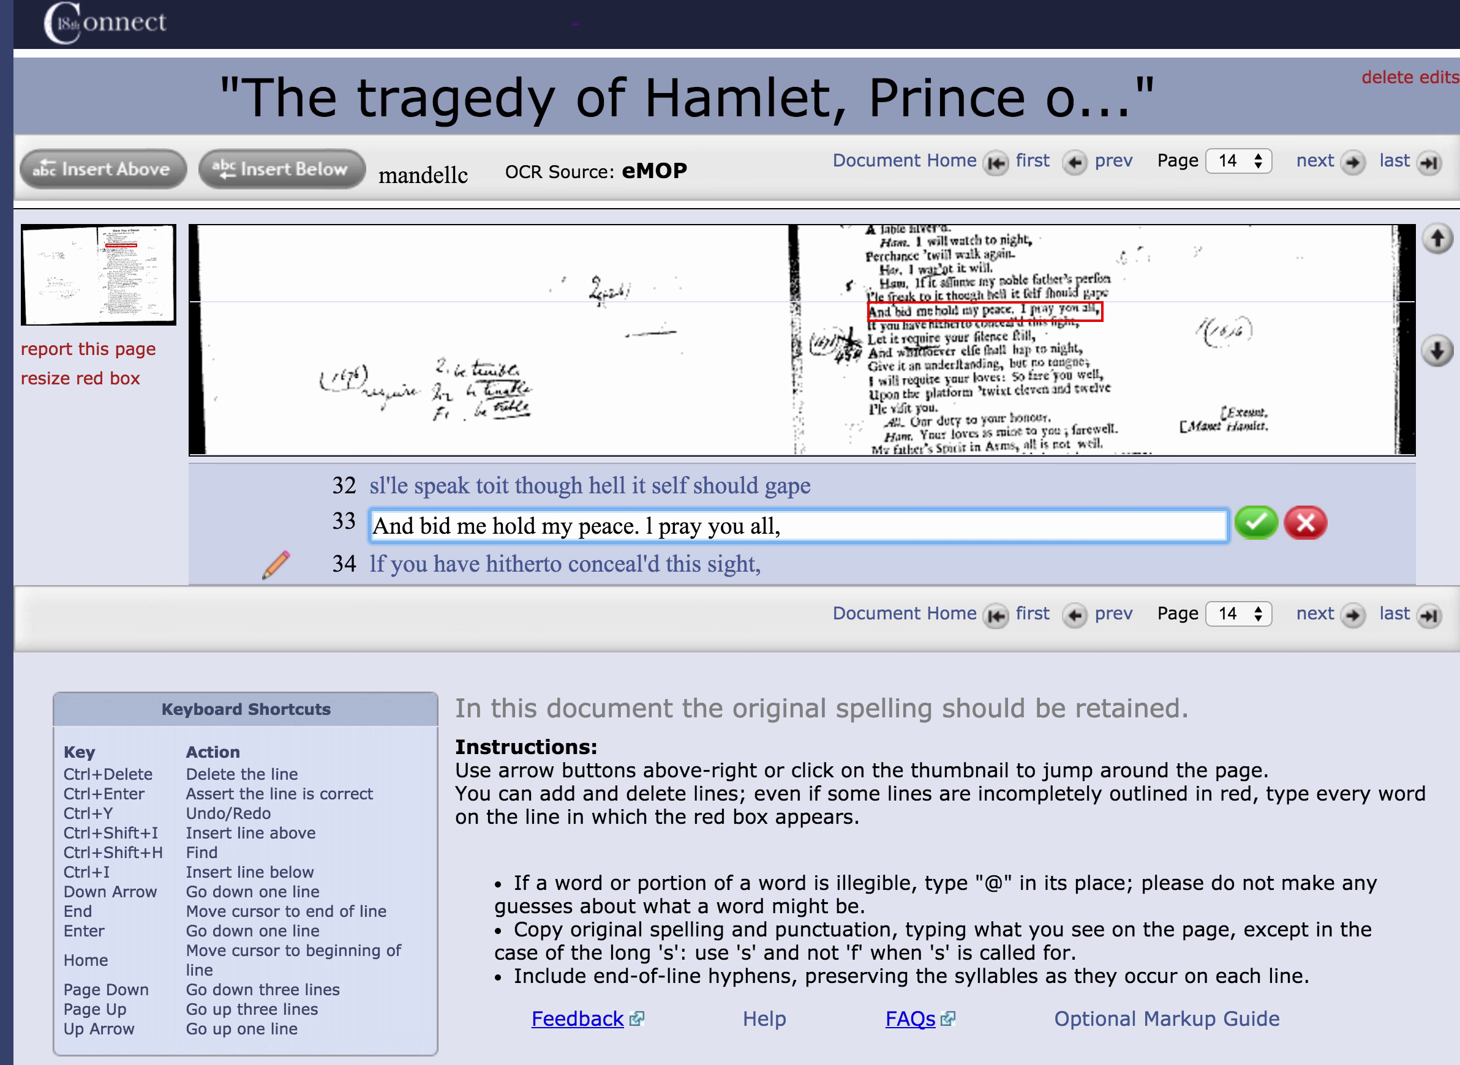
pyautogui.press('Down')
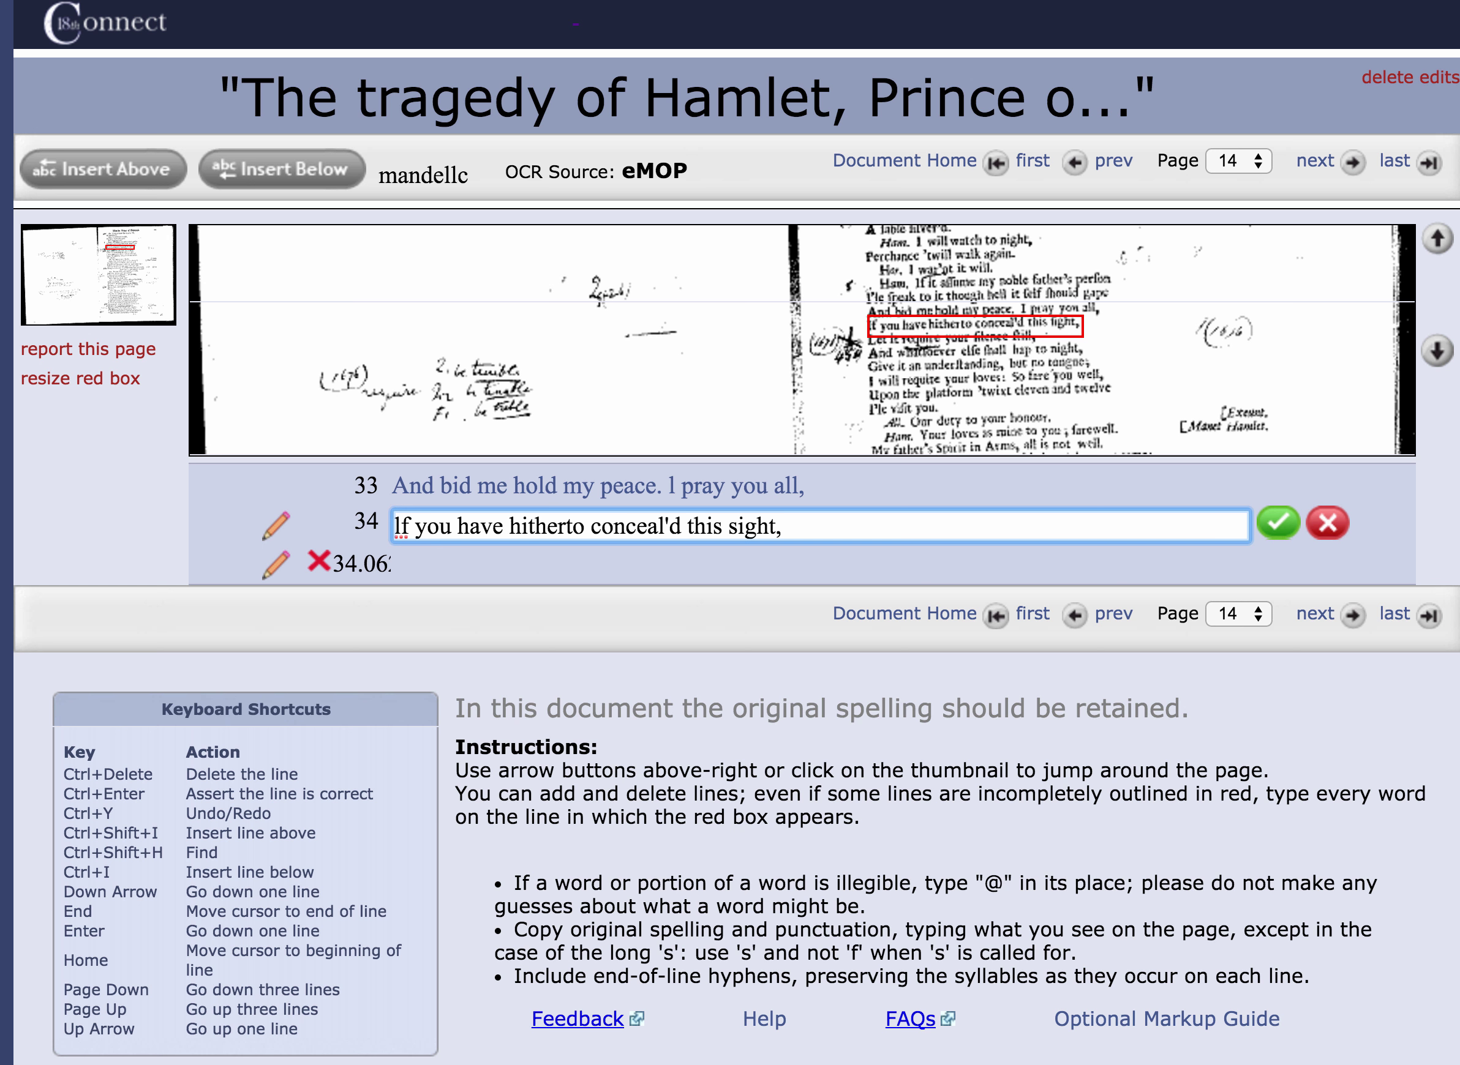
# Check the inserted lines 34.06–34.75 and settle on line 34.5 with the @ placeholder.
pyautogui.press('Down')
pyautogui.press('Down')
pyautogui.press('Down')
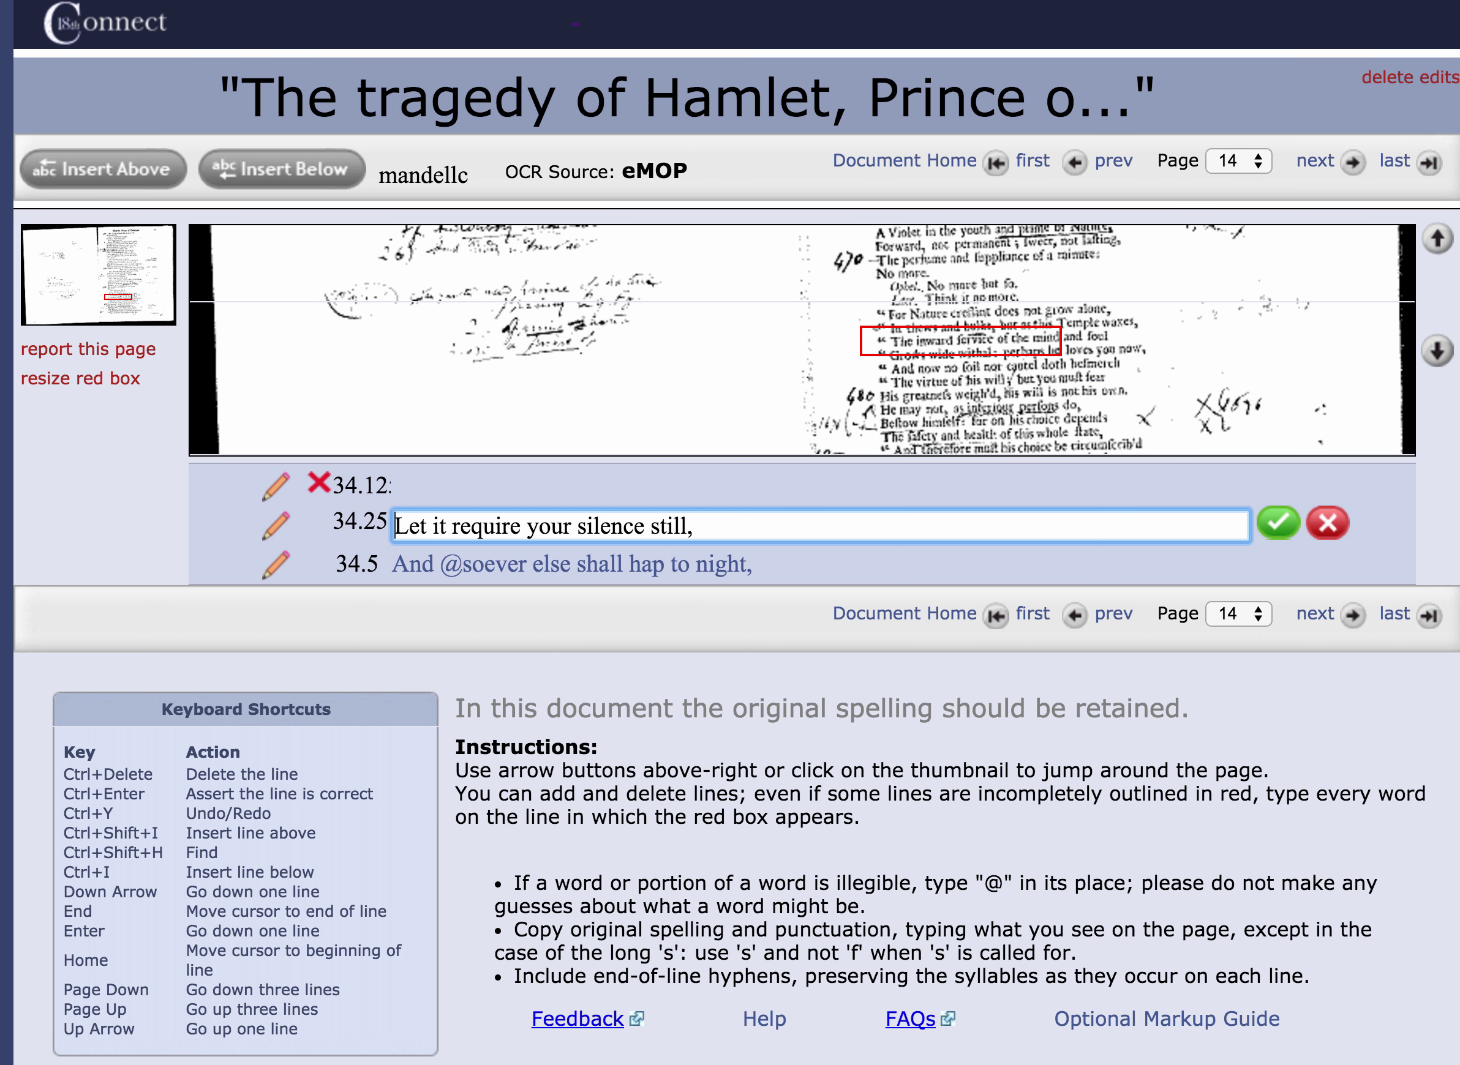
pyautogui.press('Down')
pyautogui.press('Down')
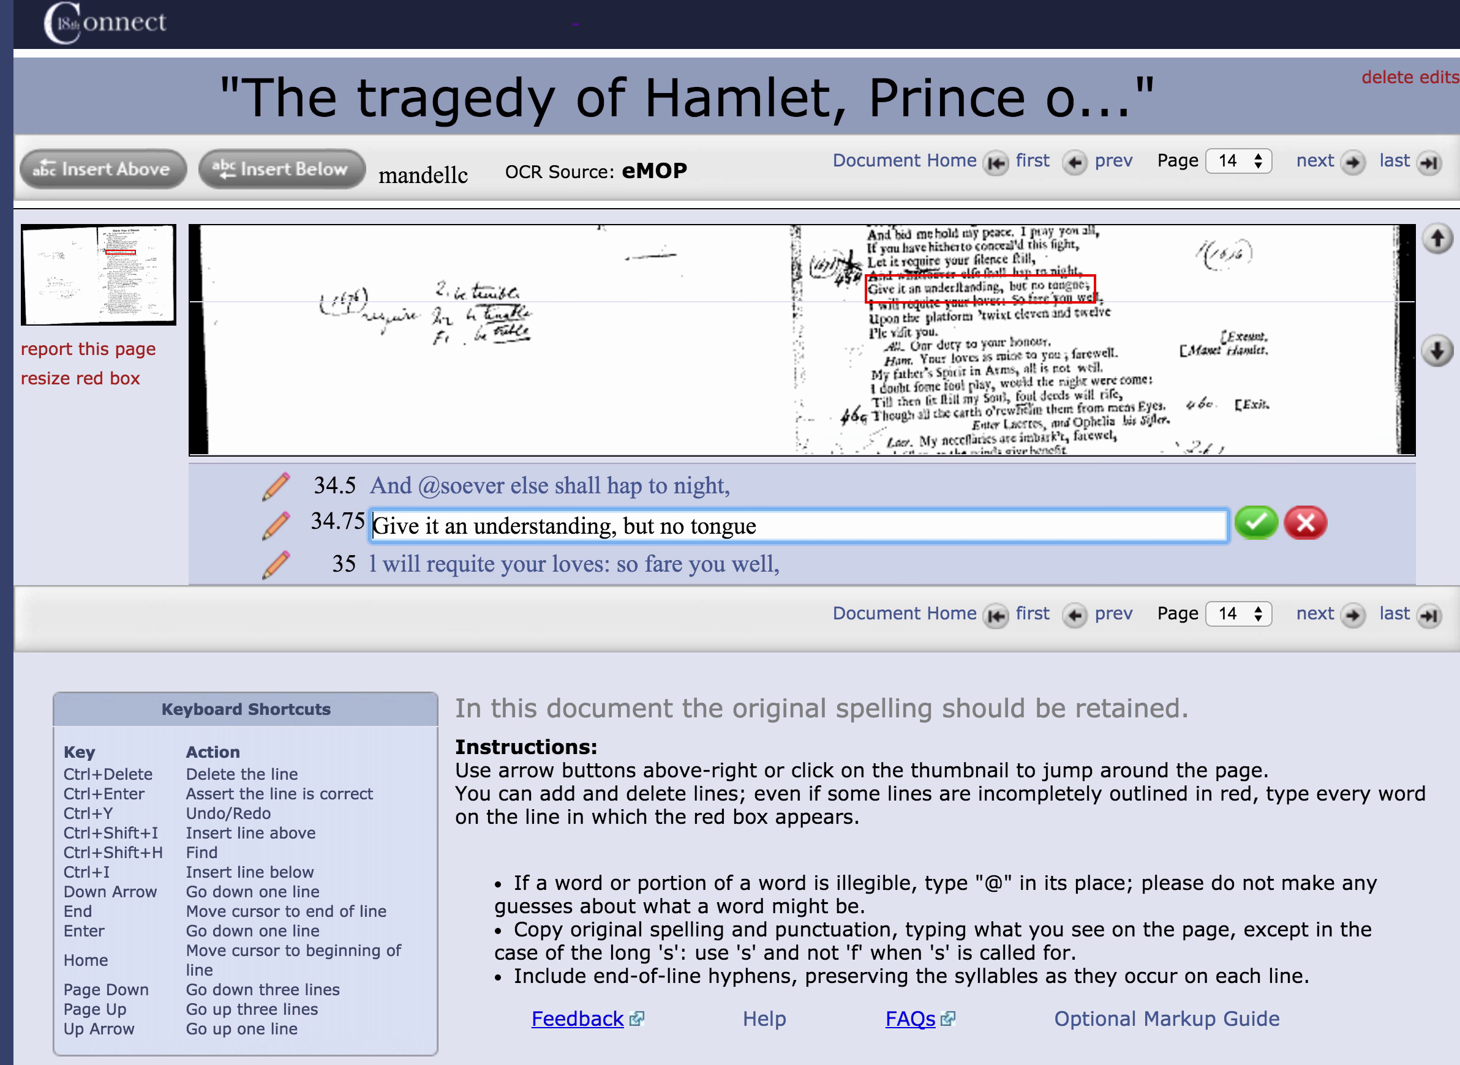
pyautogui.press('Down')
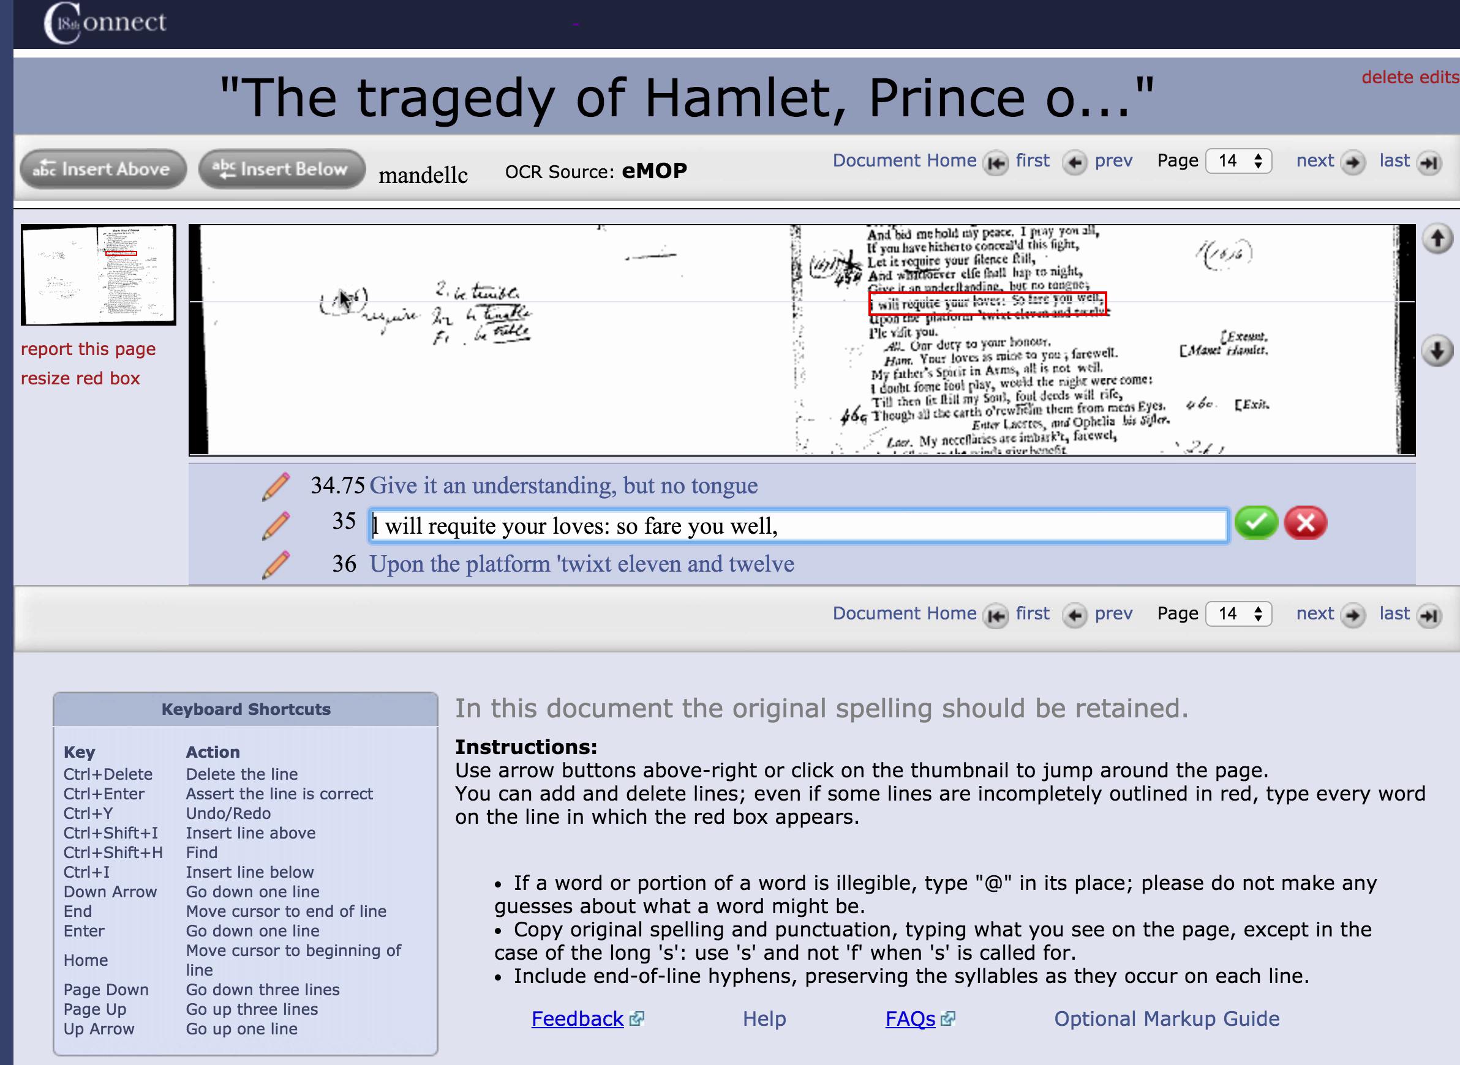
pyautogui.press('Up')
pyautogui.press('Up')
pyautogui.press('Up')
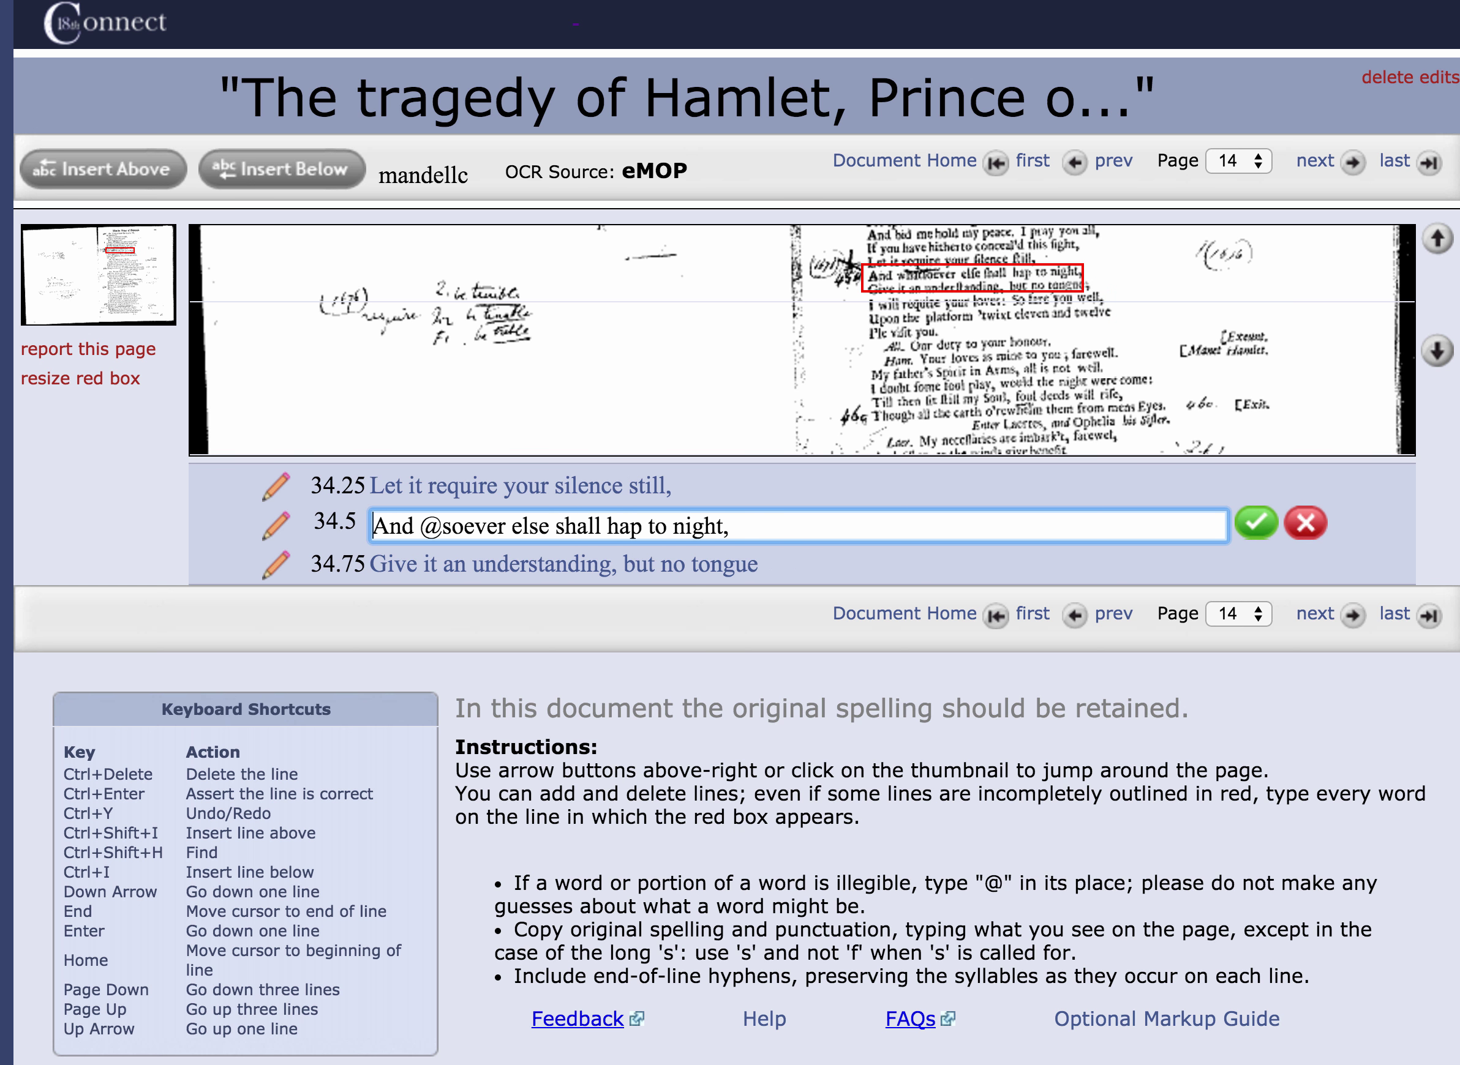
pyautogui.press('Up')
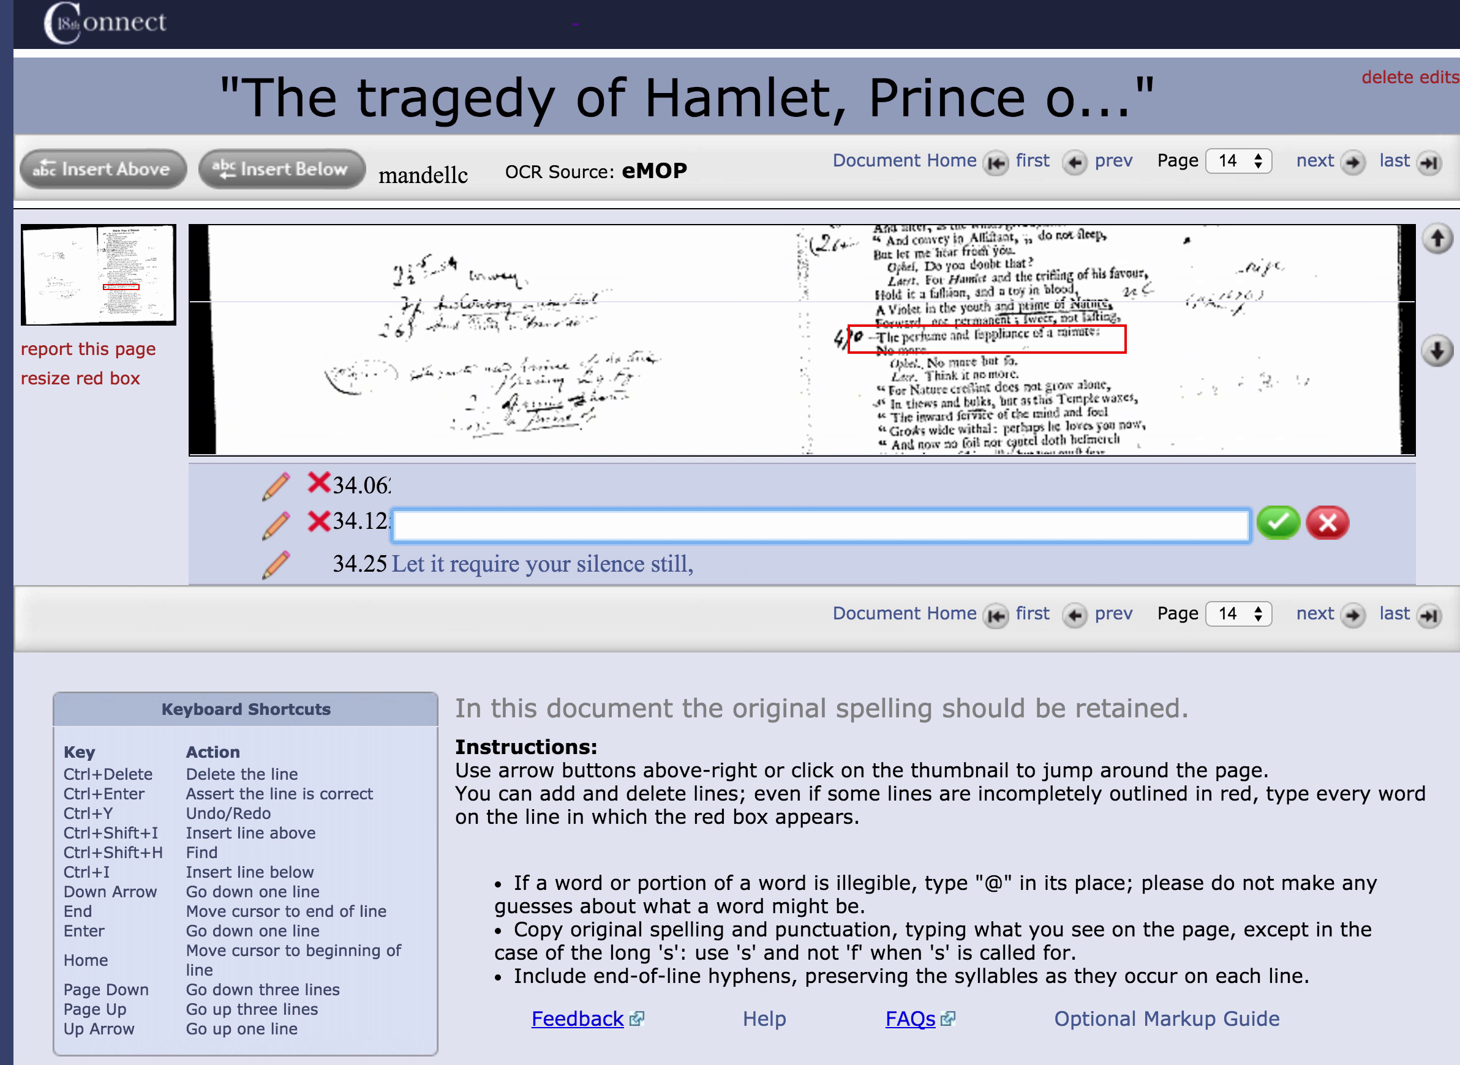
pyautogui.press('Up')
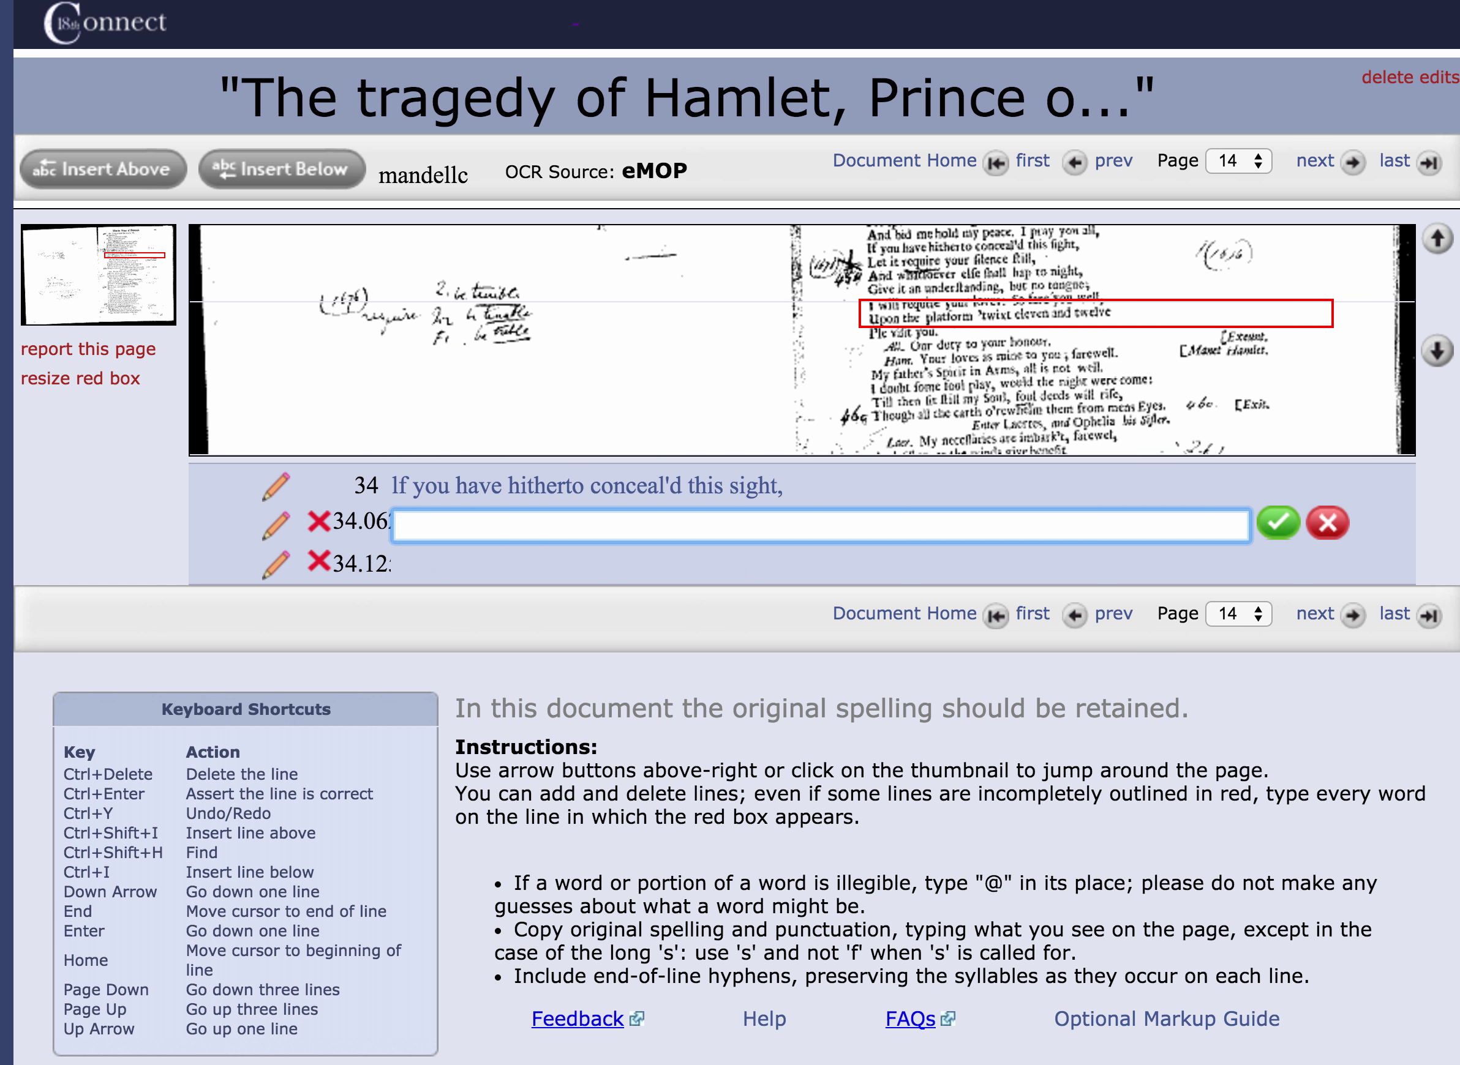
pyautogui.press('Down')
pyautogui.press('Down')
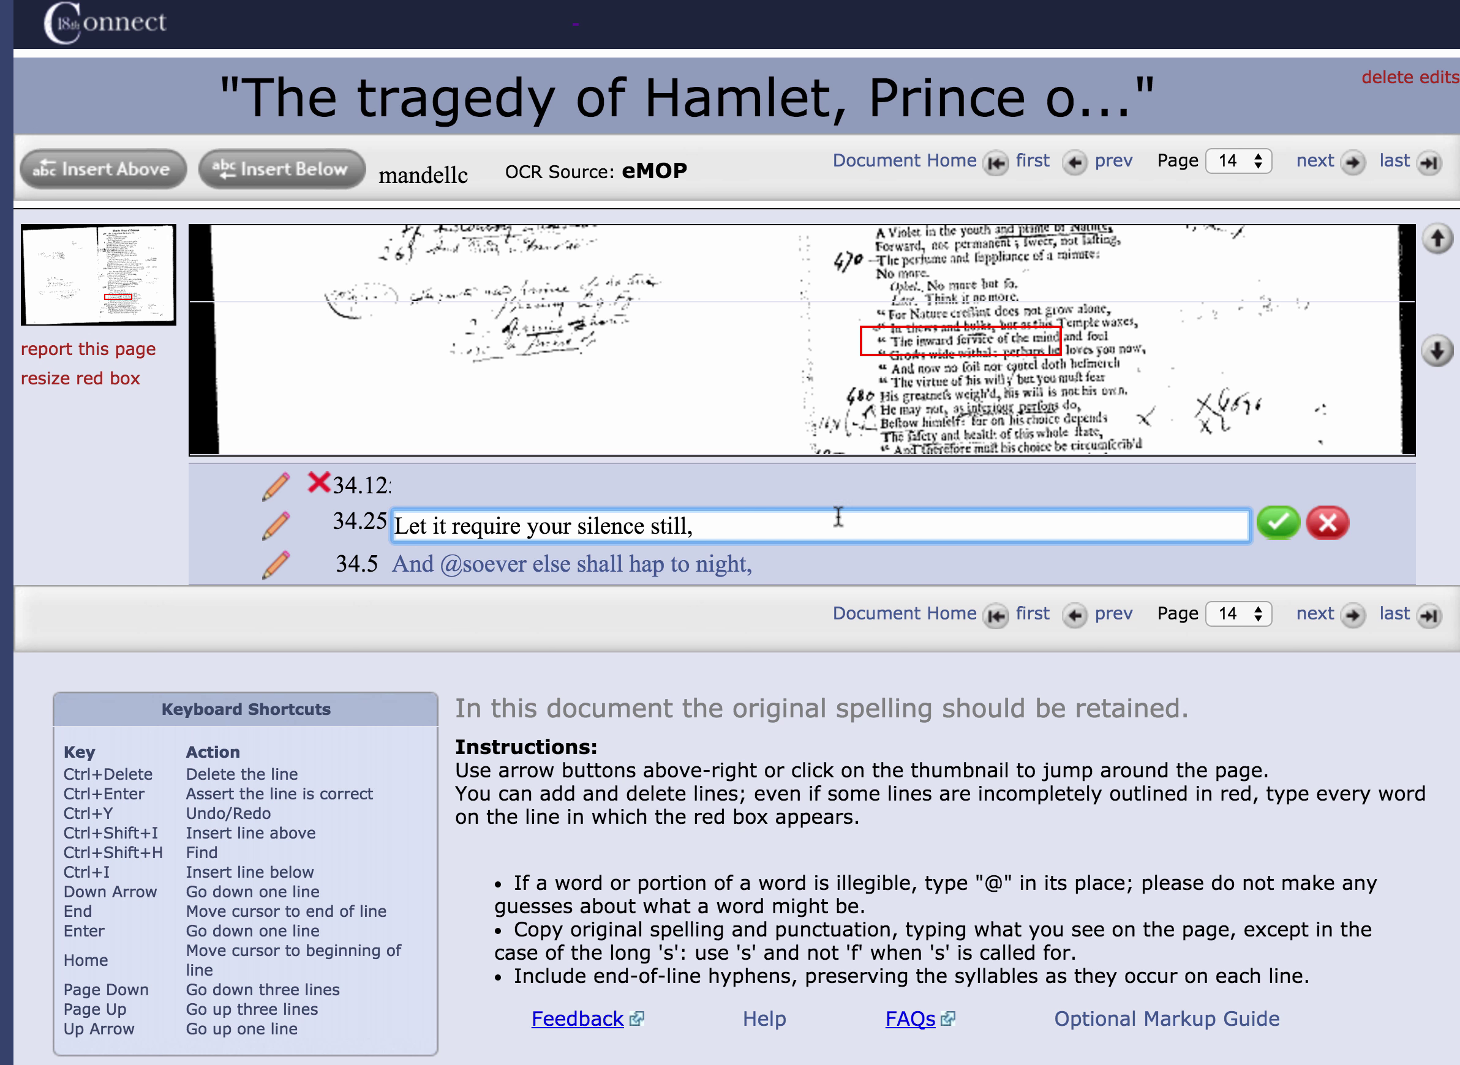
pyautogui.press('Up')
pyautogui.press('Up')
pyautogui.press('Up')
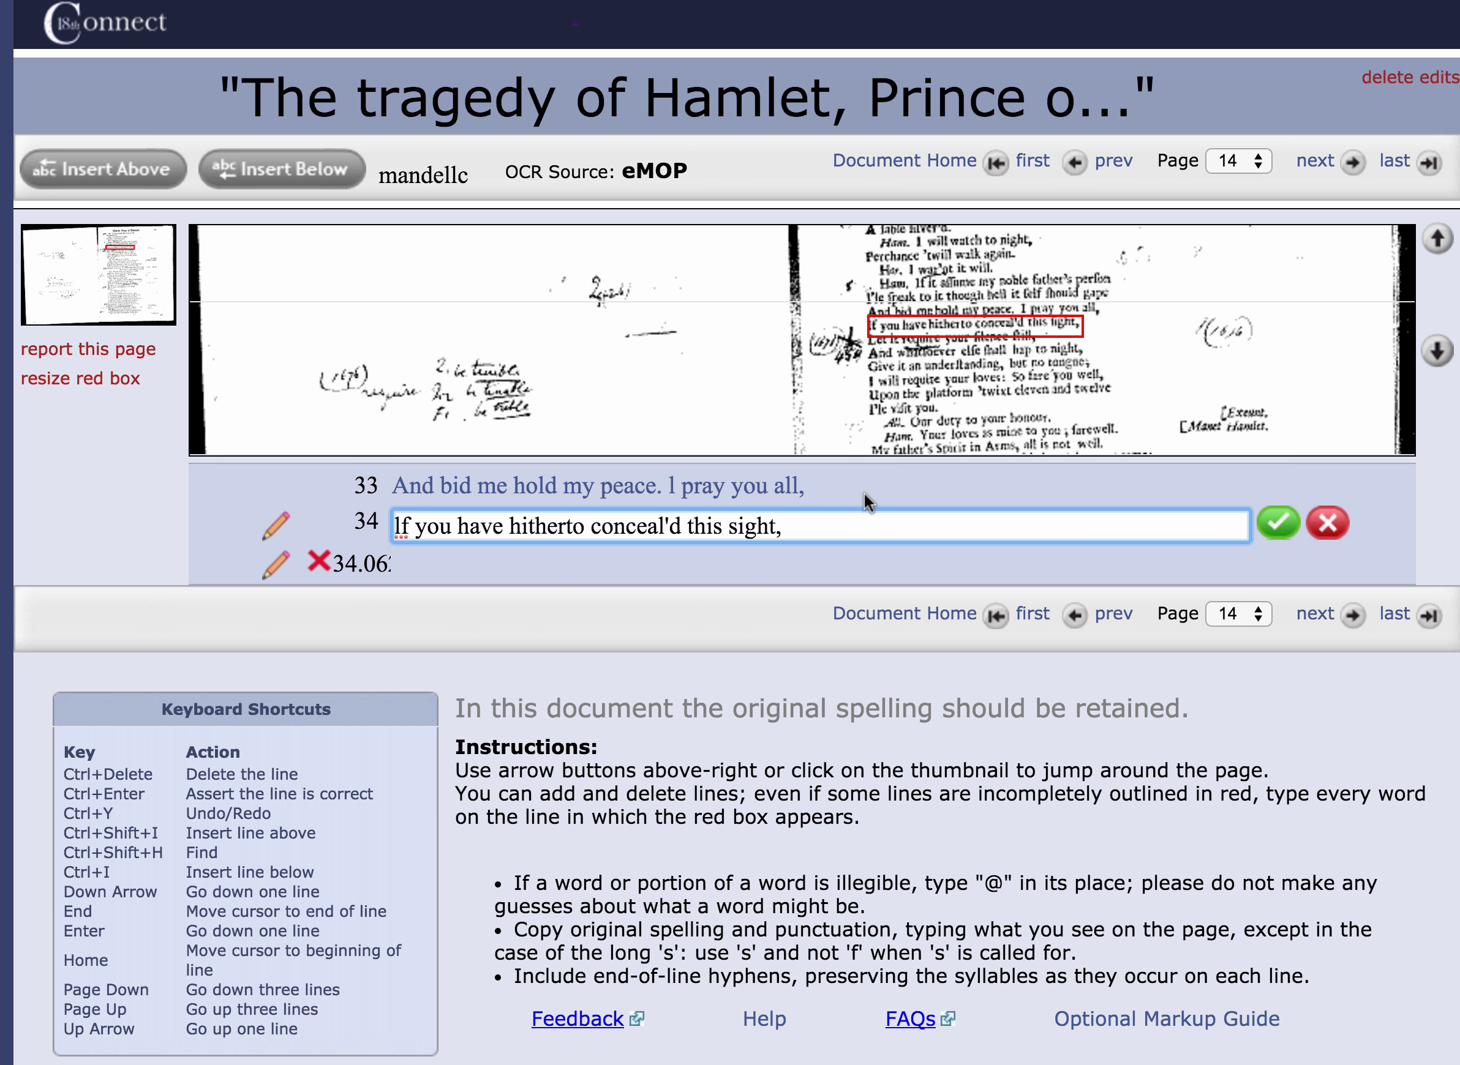
pyautogui.press('Down')
pyautogui.press('Down')
pyautogui.press('Down')
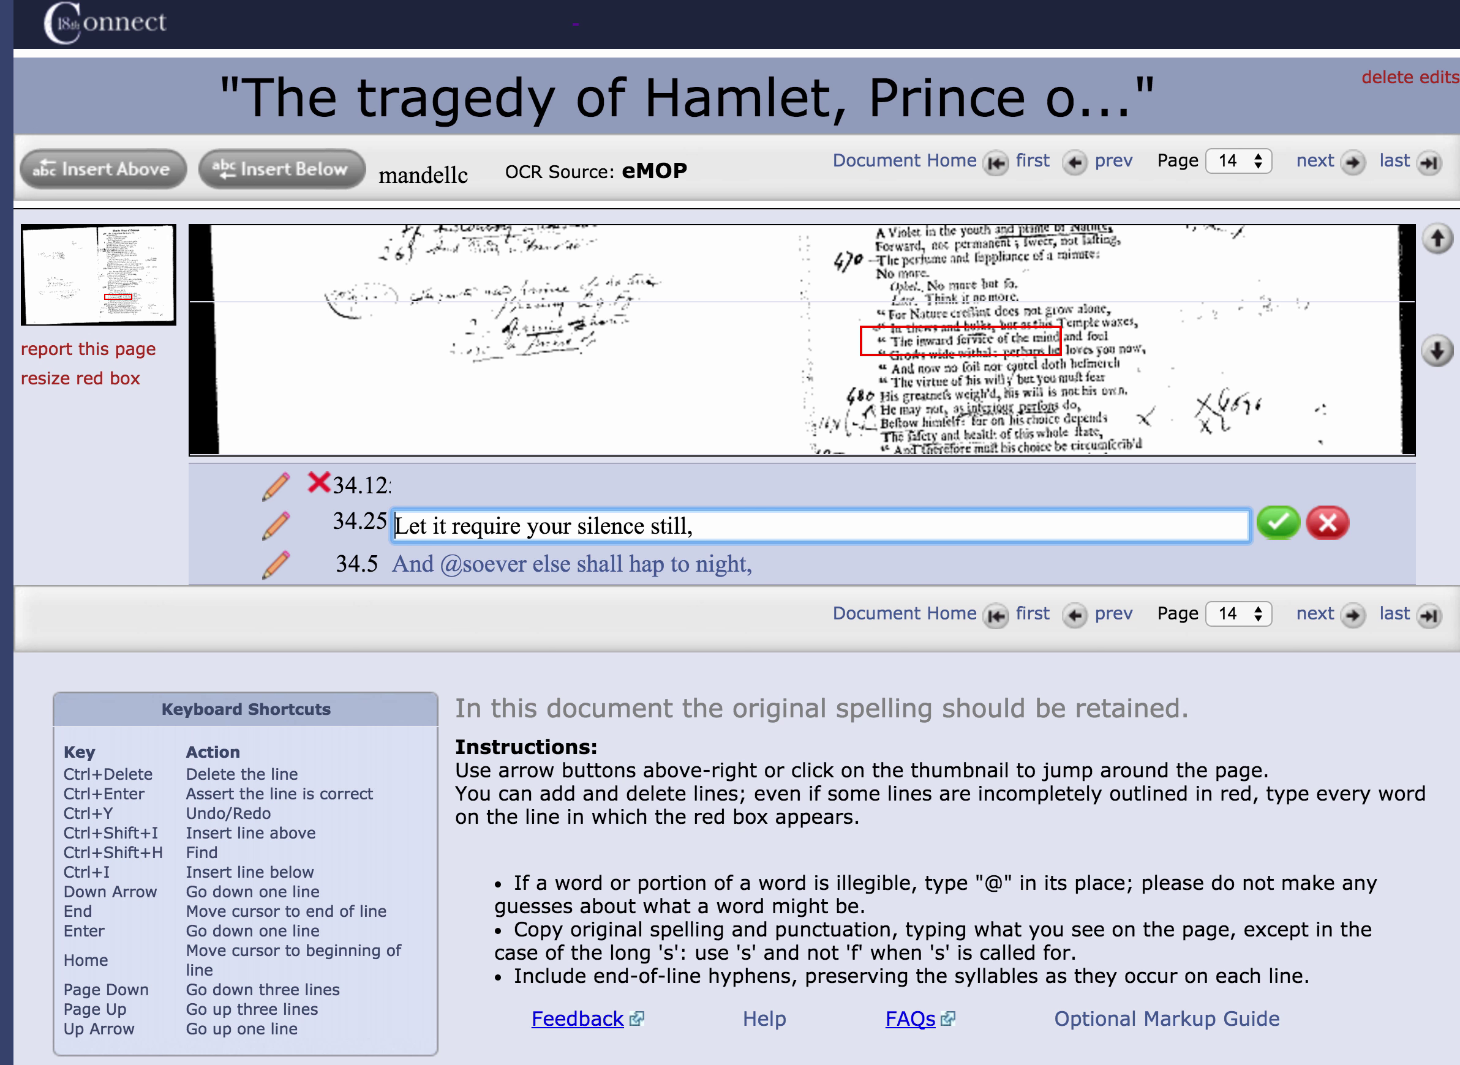
pyautogui.press('Down')
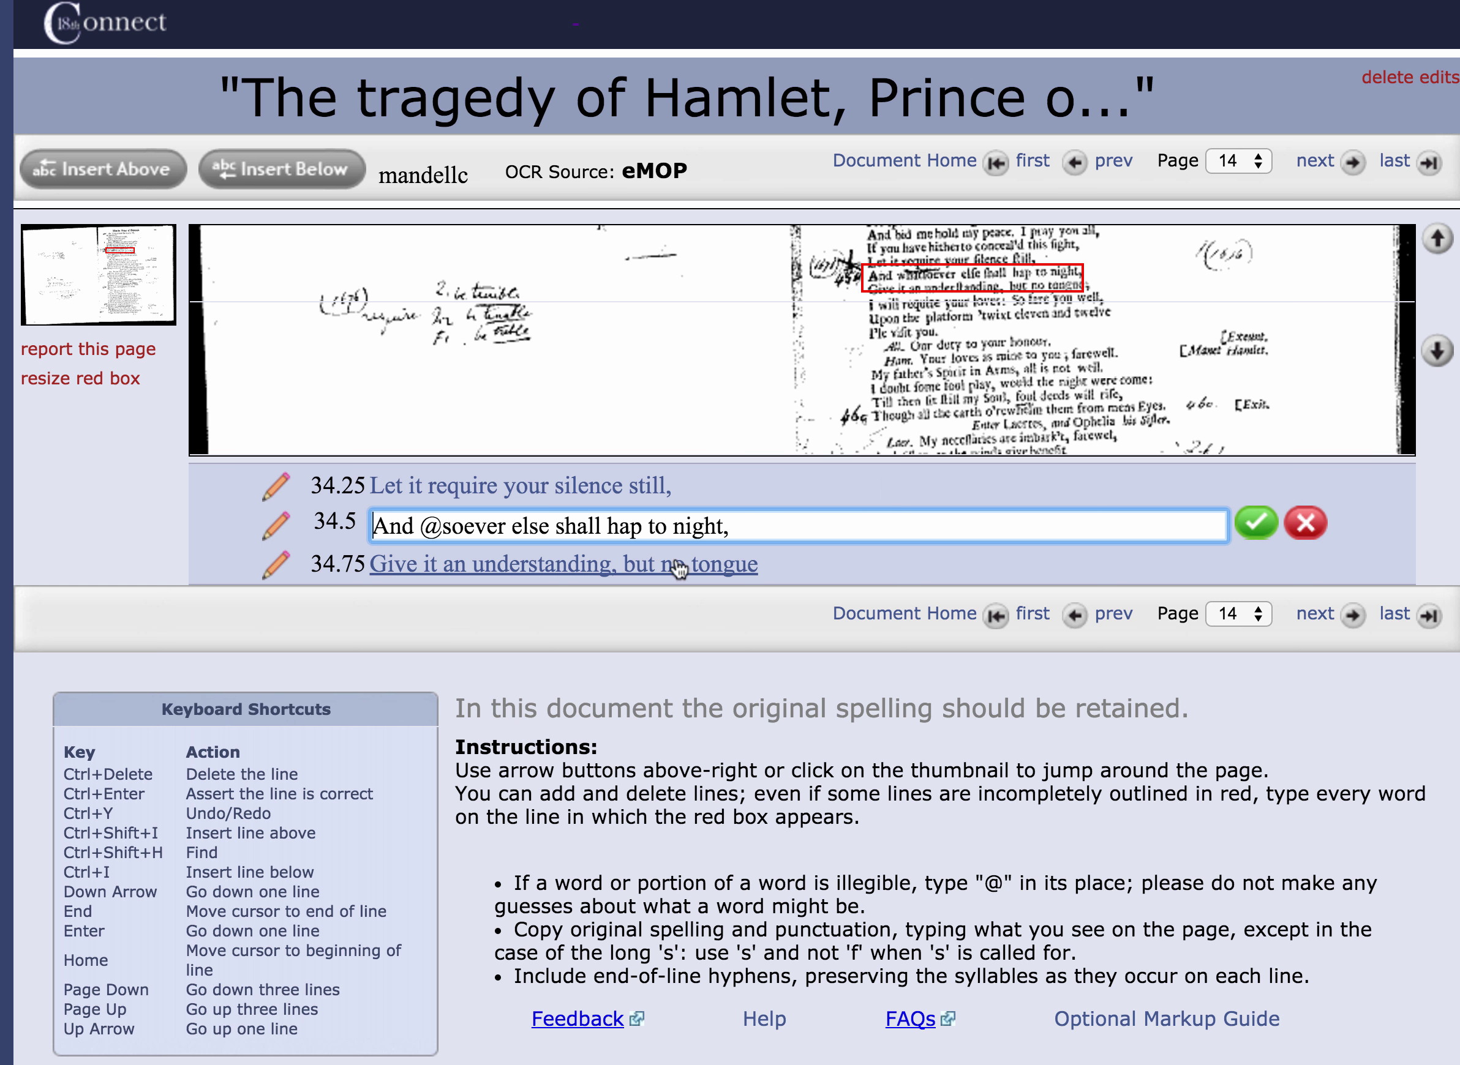
# Replace the @ with 'what' so line 34.5 reads 'And whatsoever else shall hap to night,'.
pyautogui.click(438, 530)
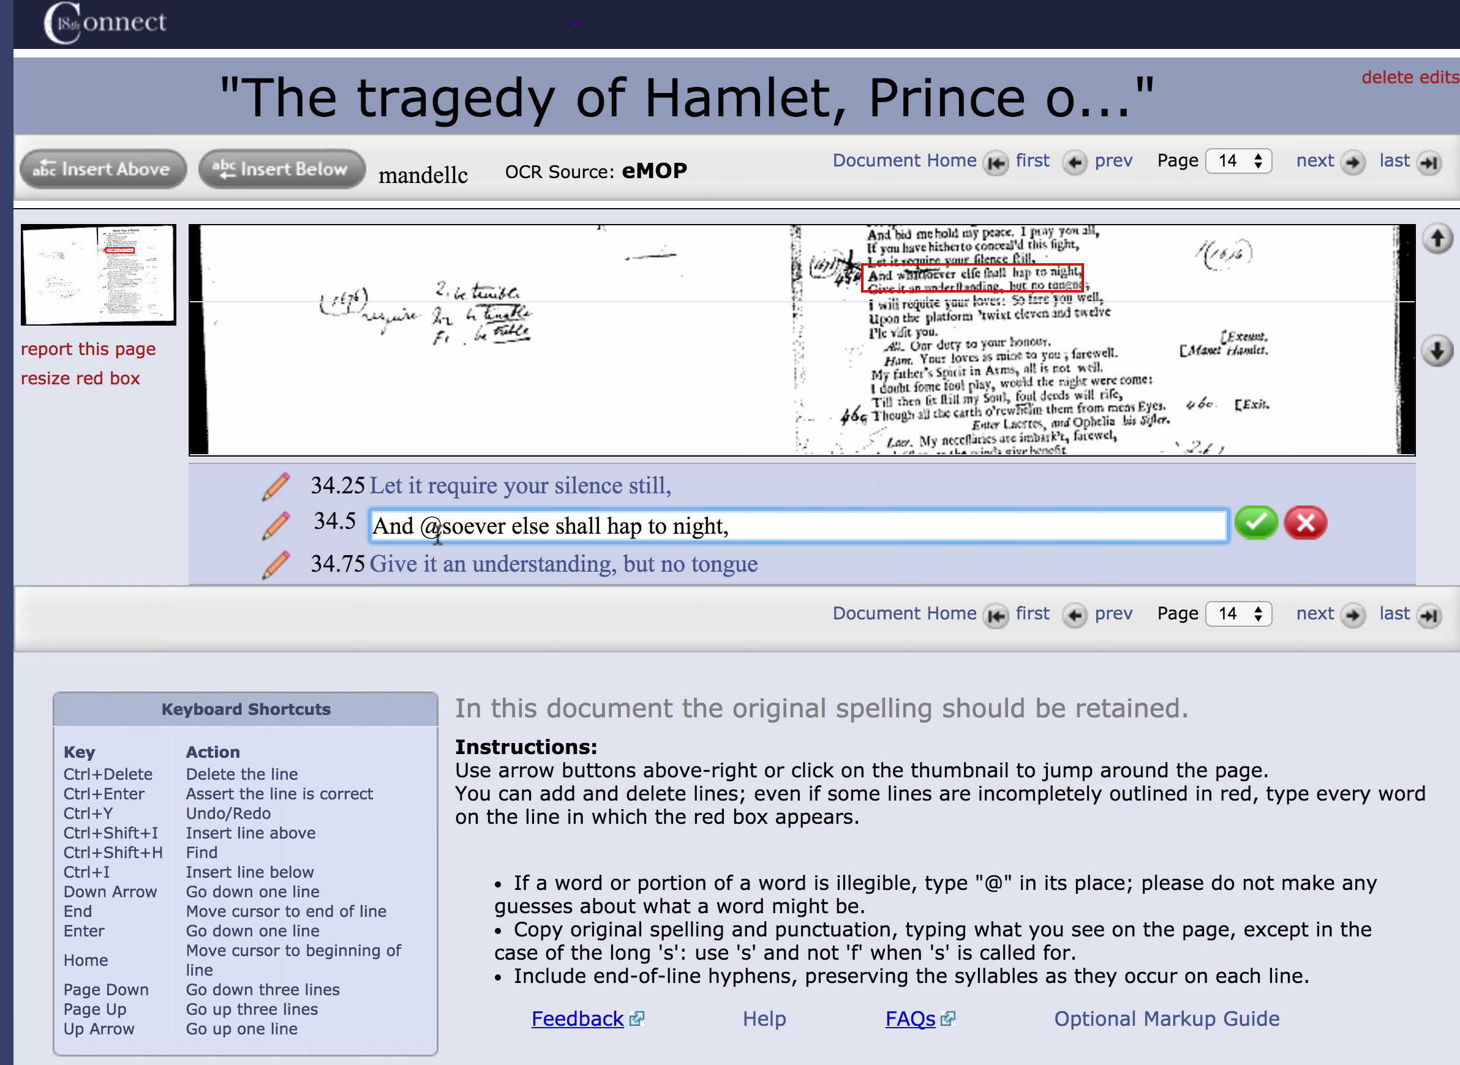
pyautogui.press('BackSpace')
pyautogui.write('wha')
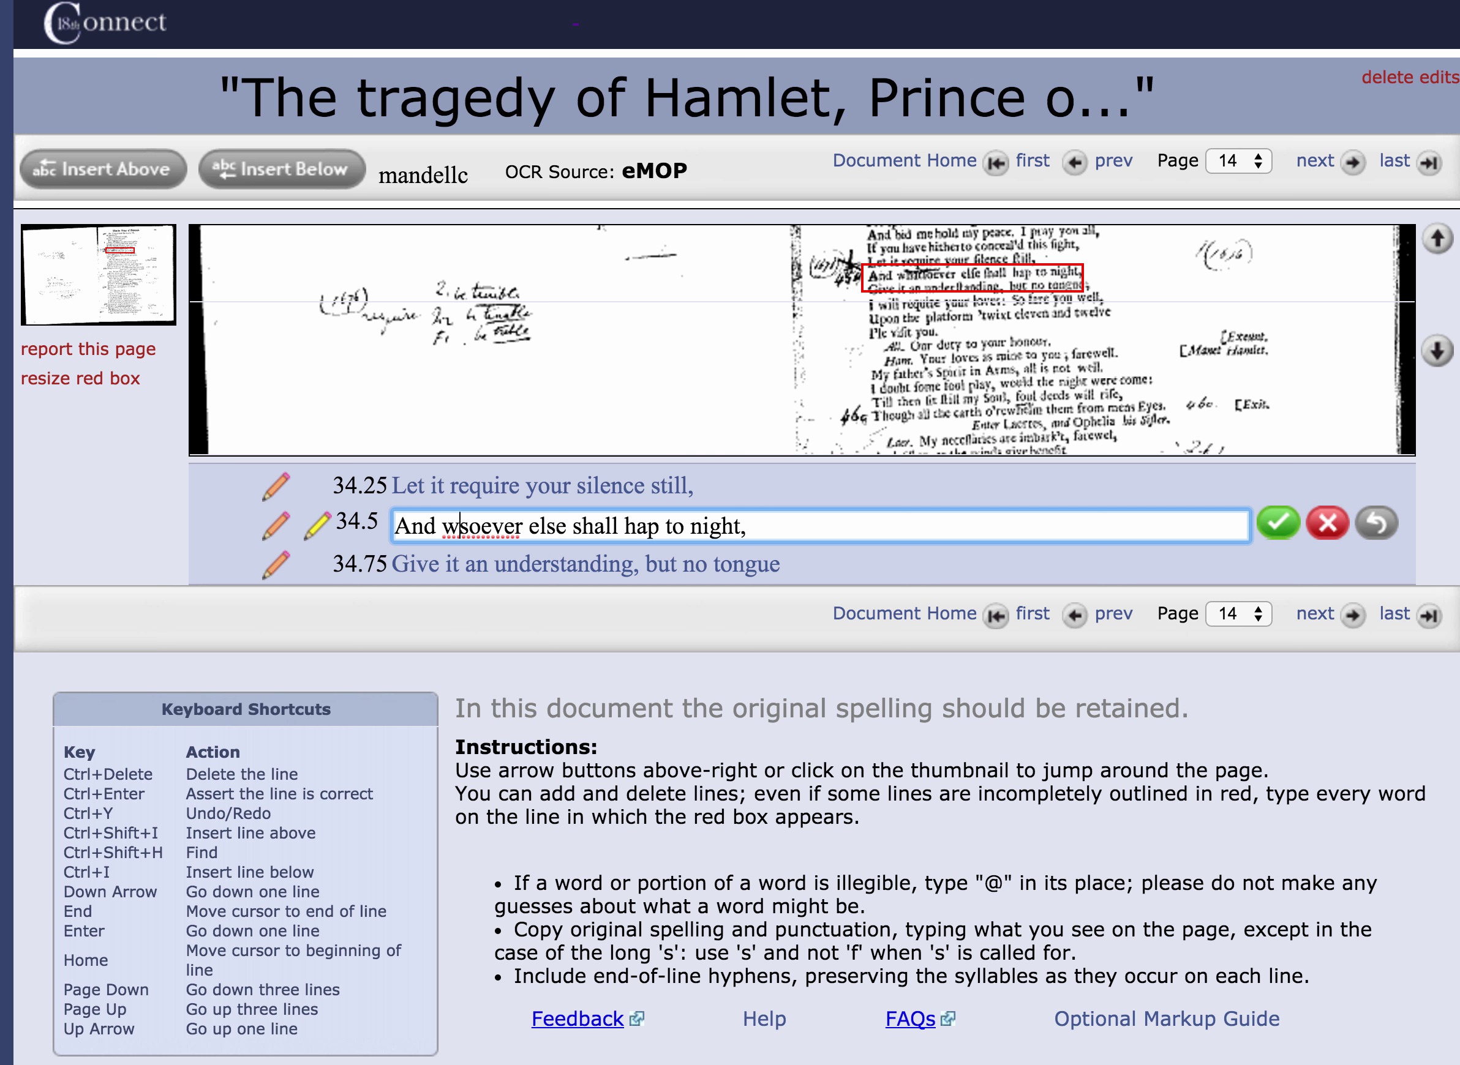
pyautogui.write('t')
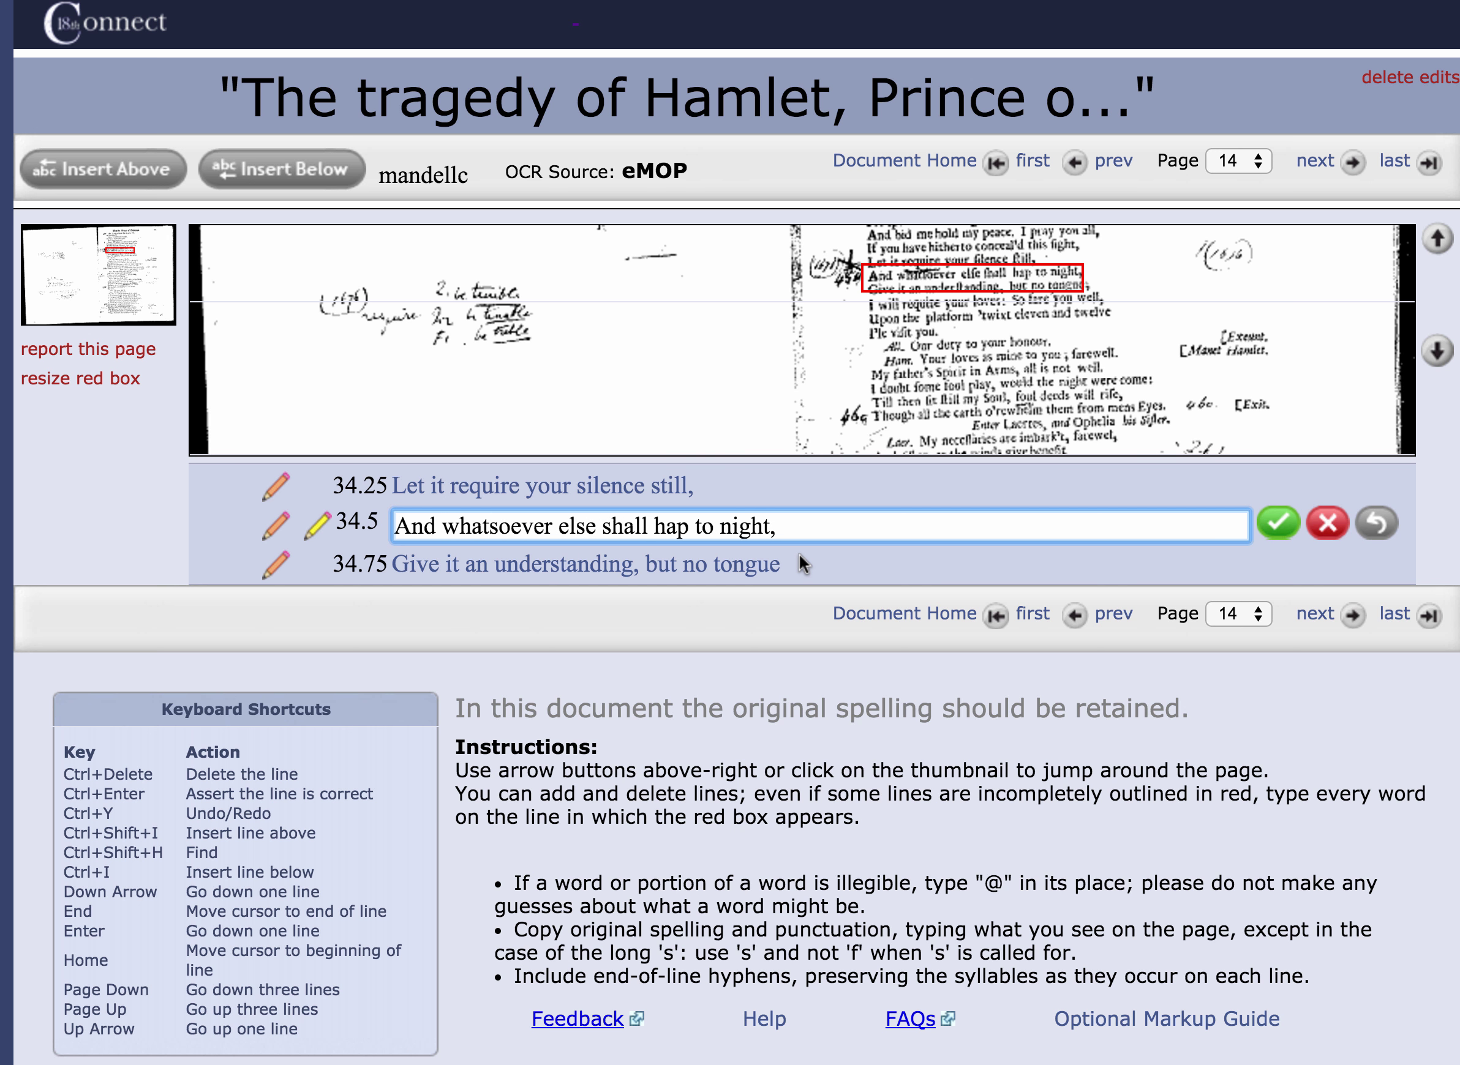
pyautogui.press('Return')
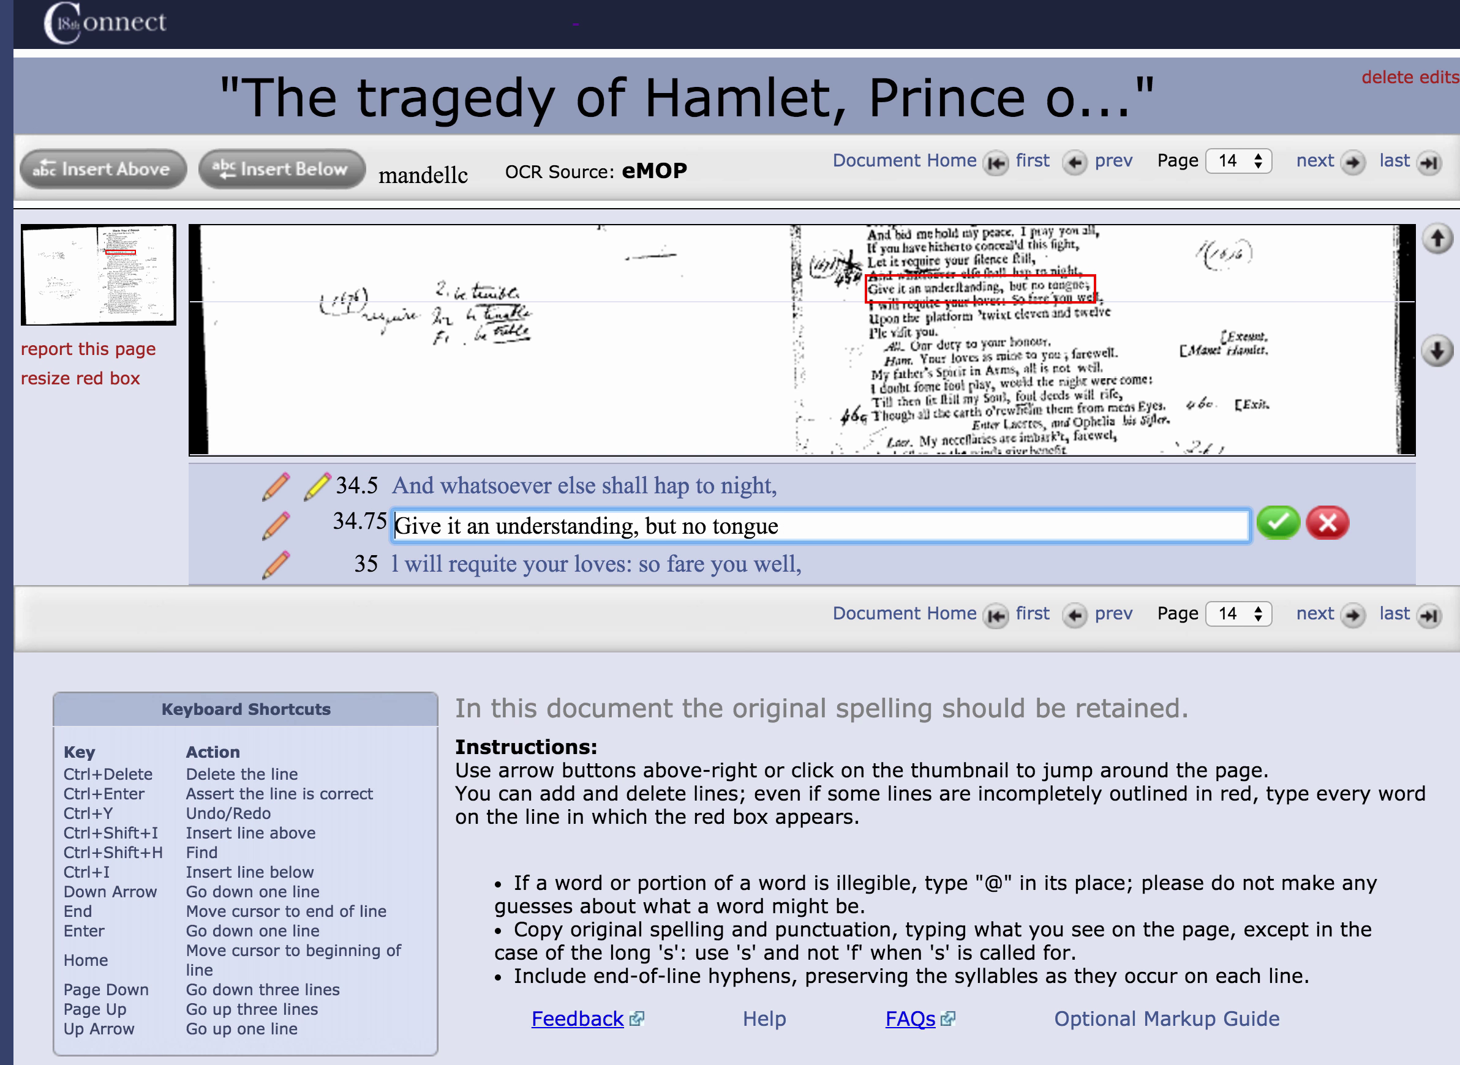
# Step through lines 35 and 36 to line 37, 'Exeunt.'.
pyautogui.press('Return')
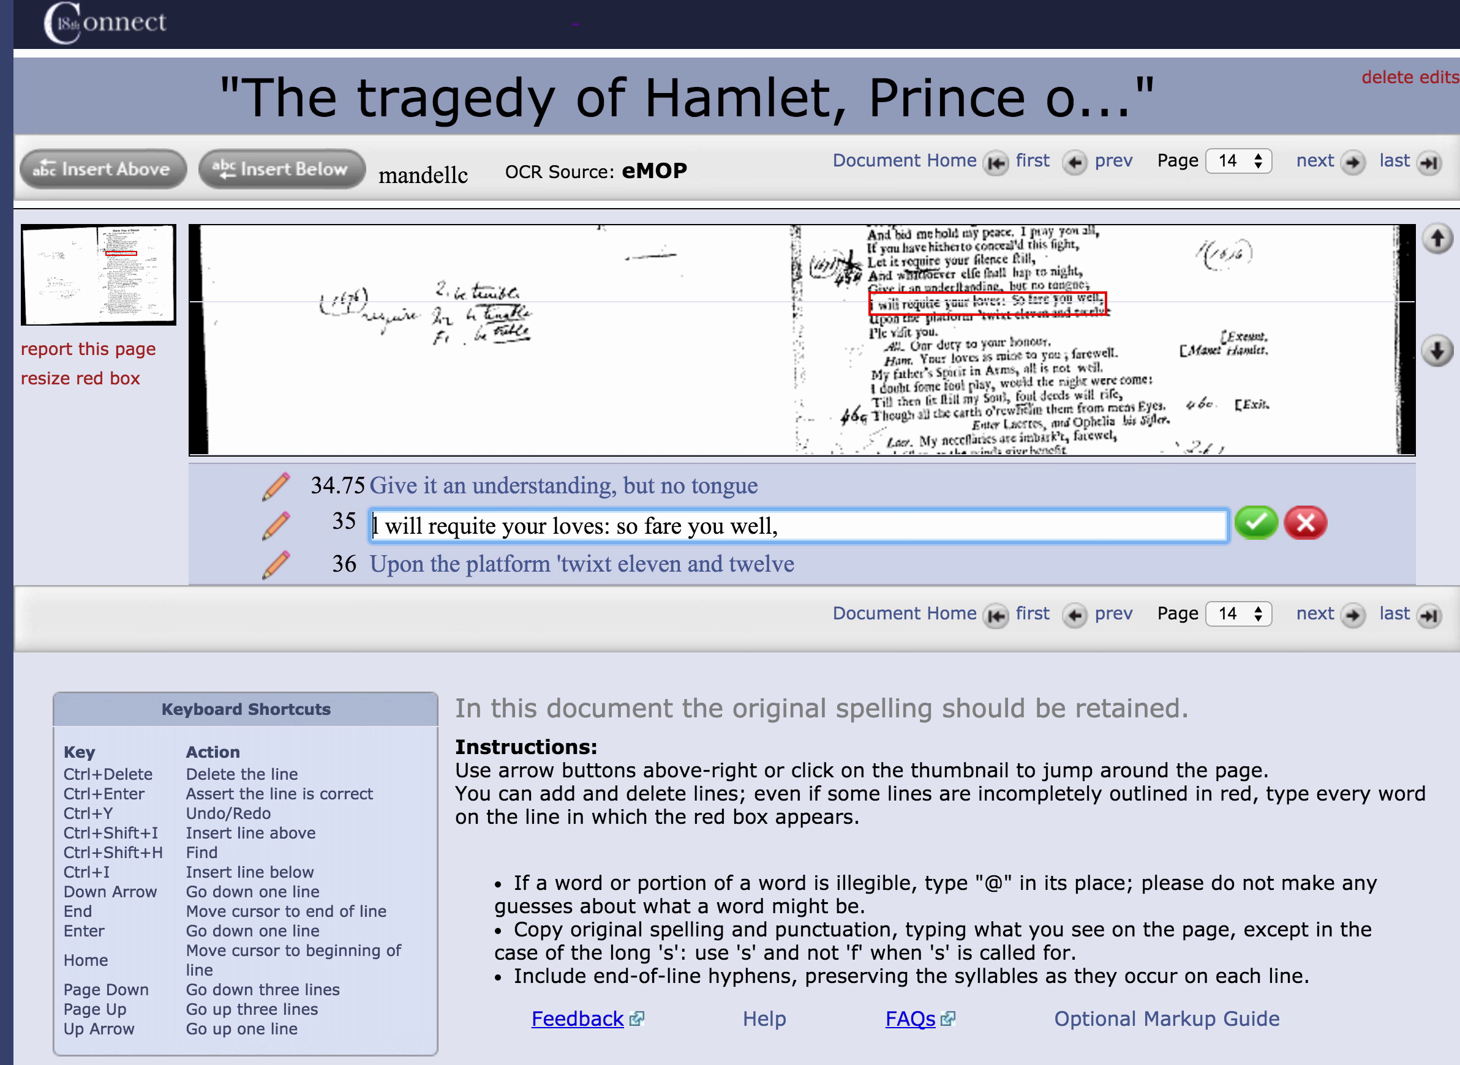
pyautogui.press('Return')
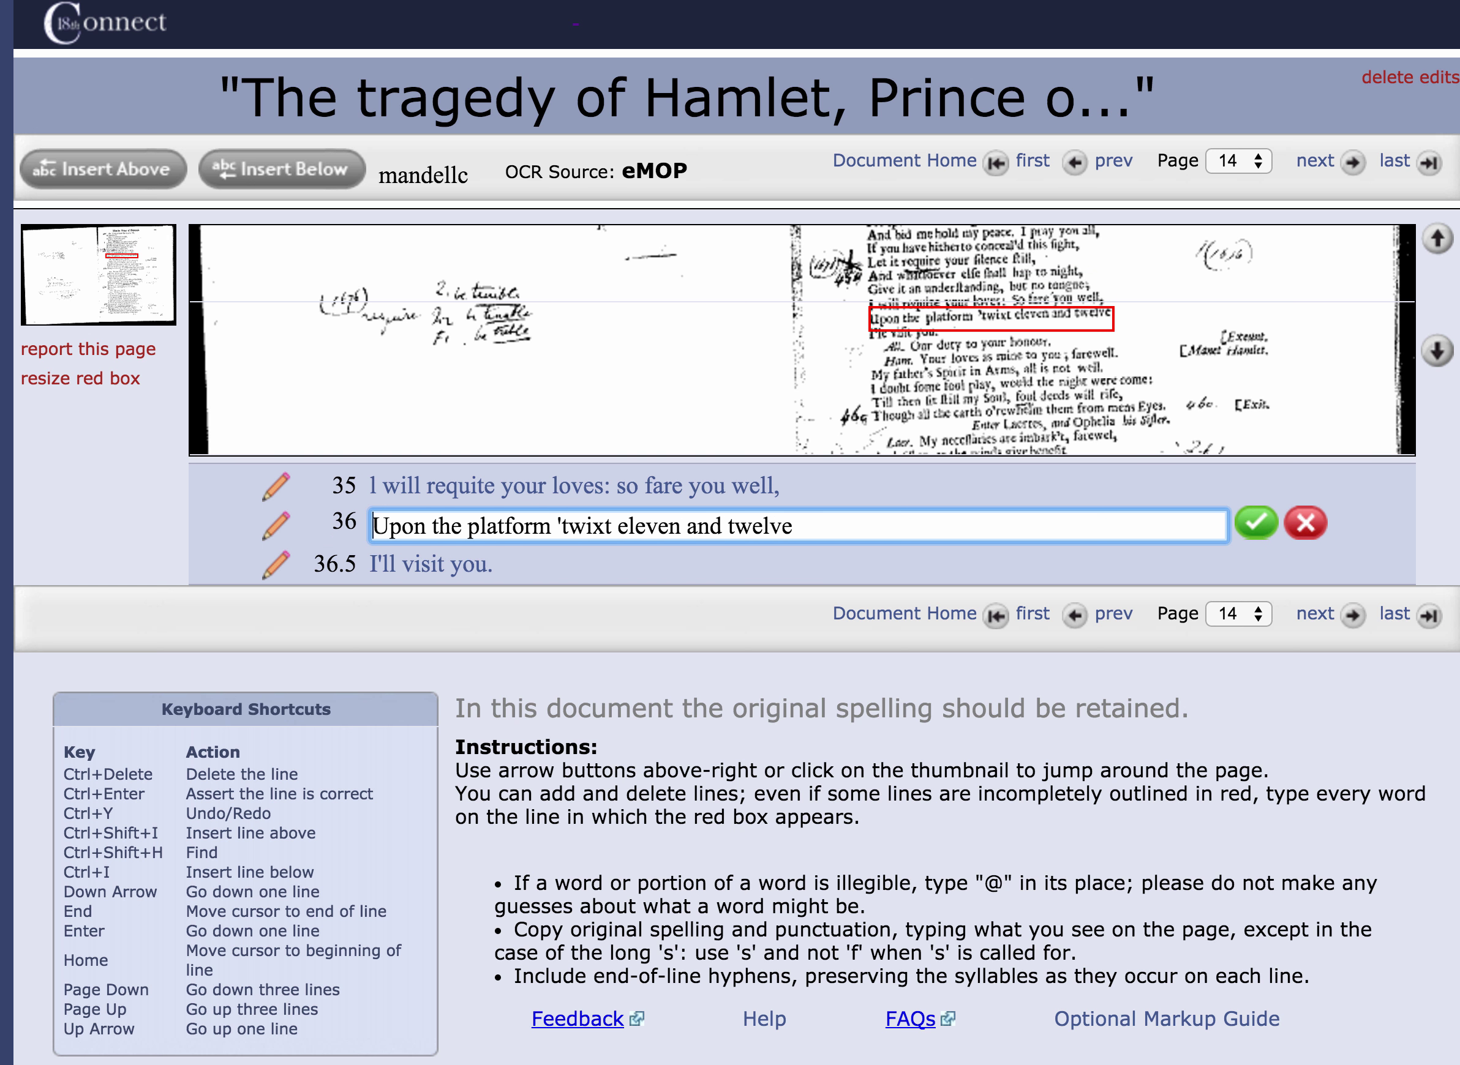
pyautogui.press('Return')
pyautogui.press('Return')
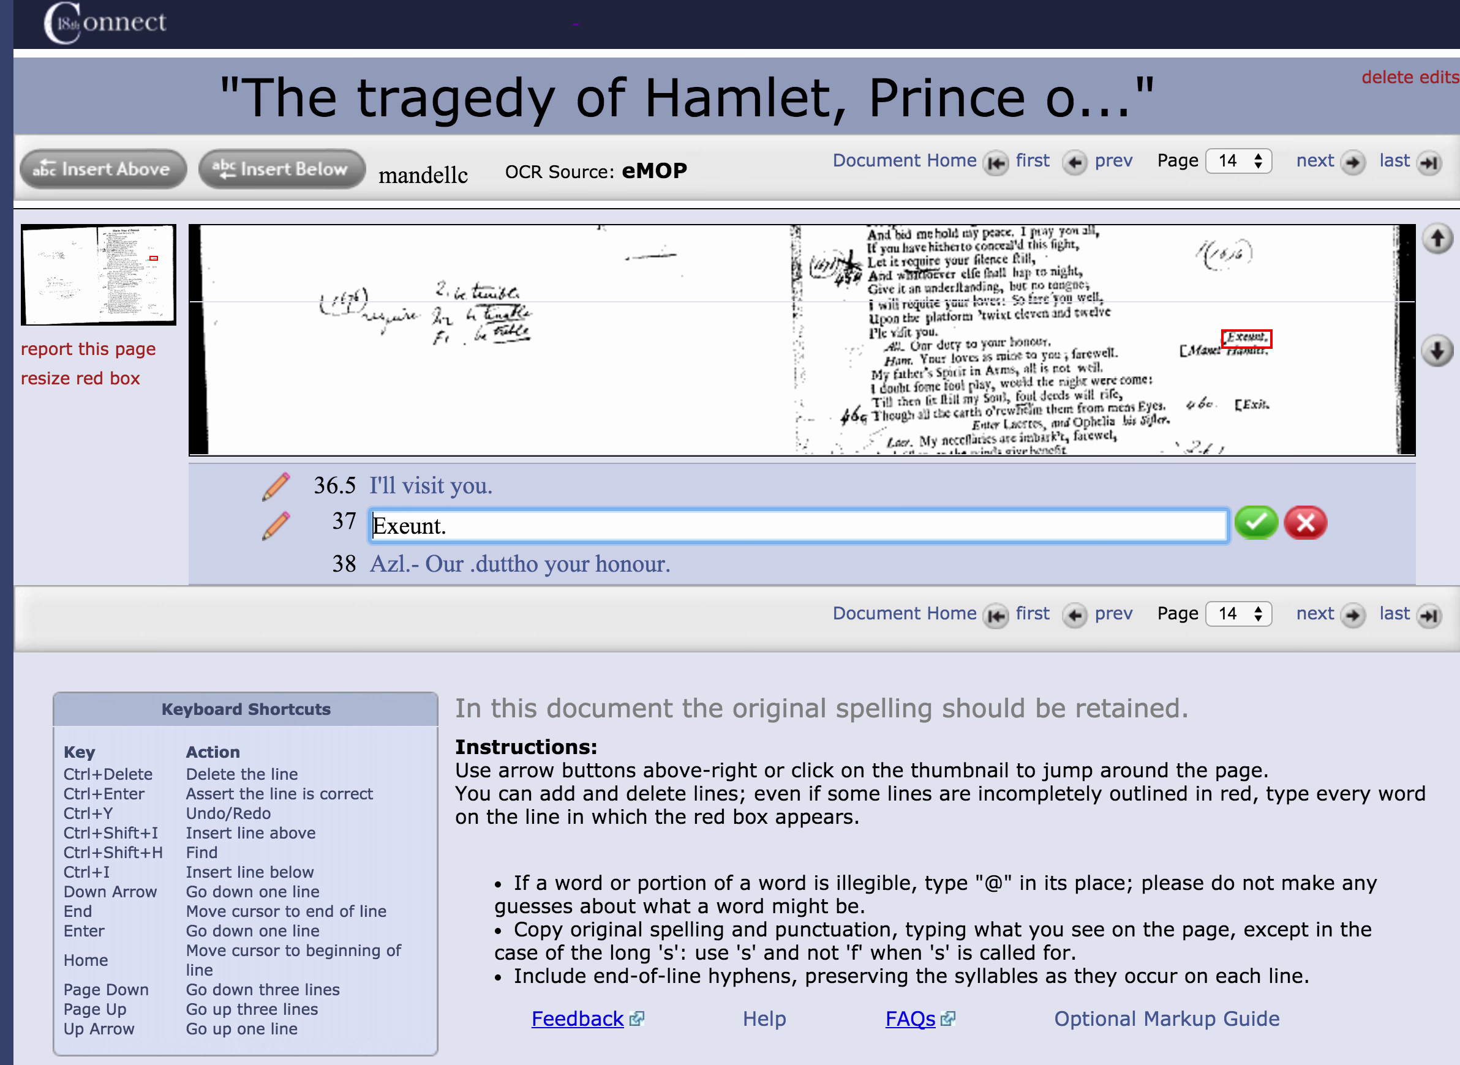
# Bracket line 37 as '[Exeunt.' and correct 'Azl.-' to 'All.' on line 38.
pyautogui.write('[')
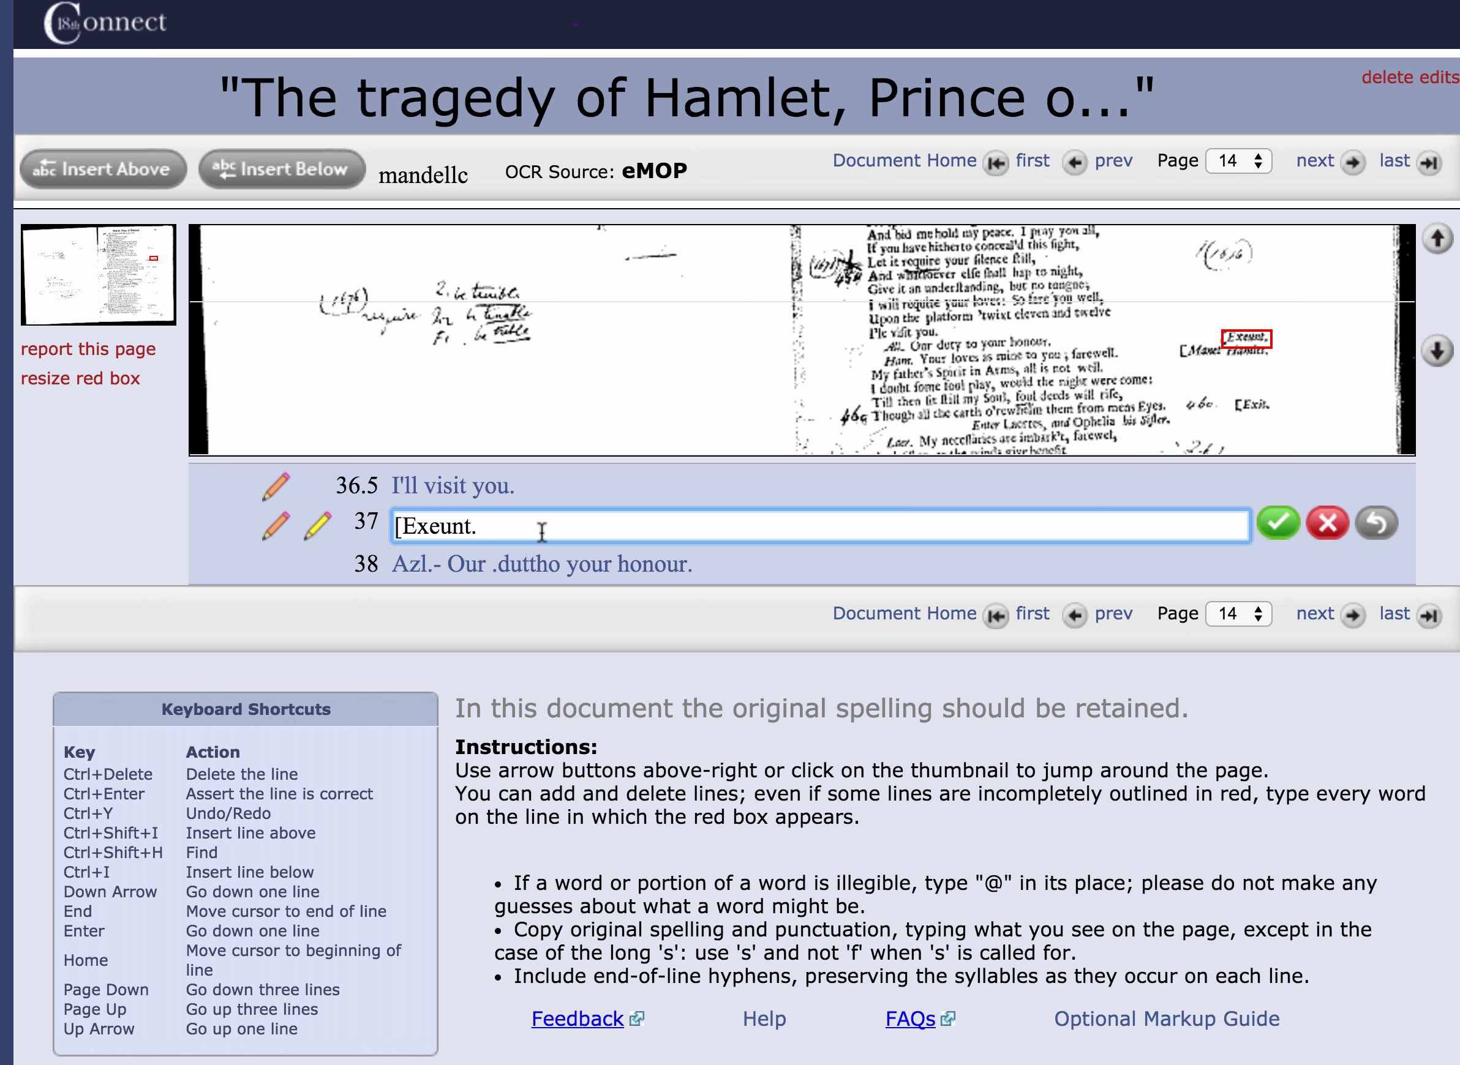
pyautogui.press('Return')
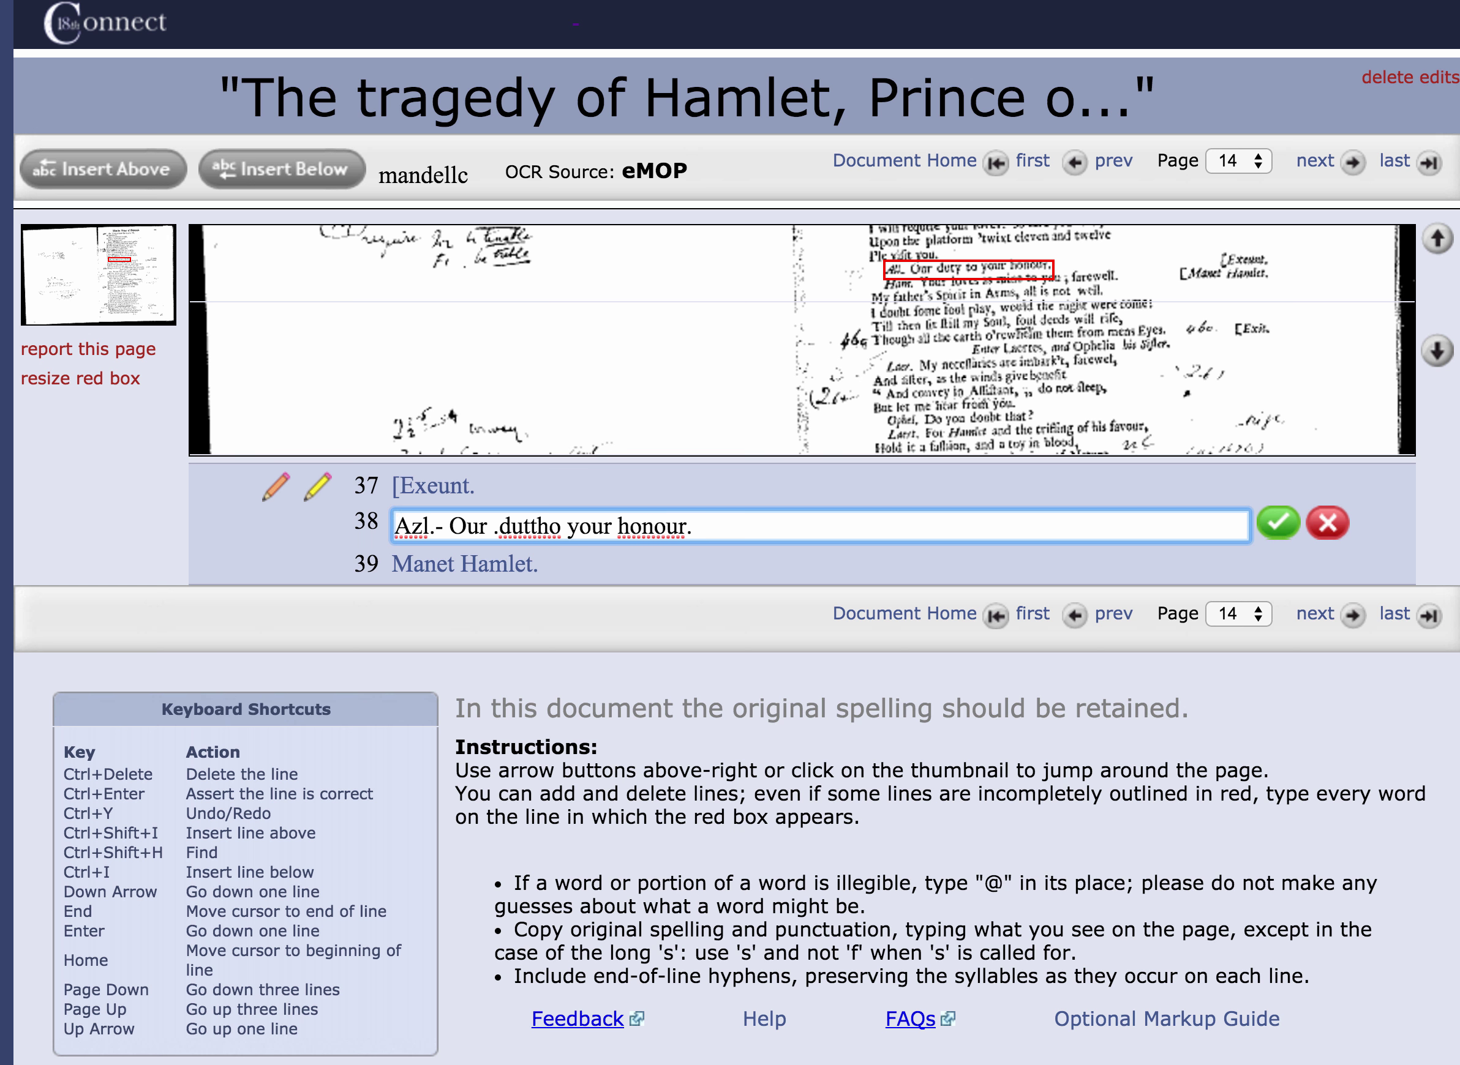
pyautogui.click(423, 526)
pyautogui.press('BackSpace')
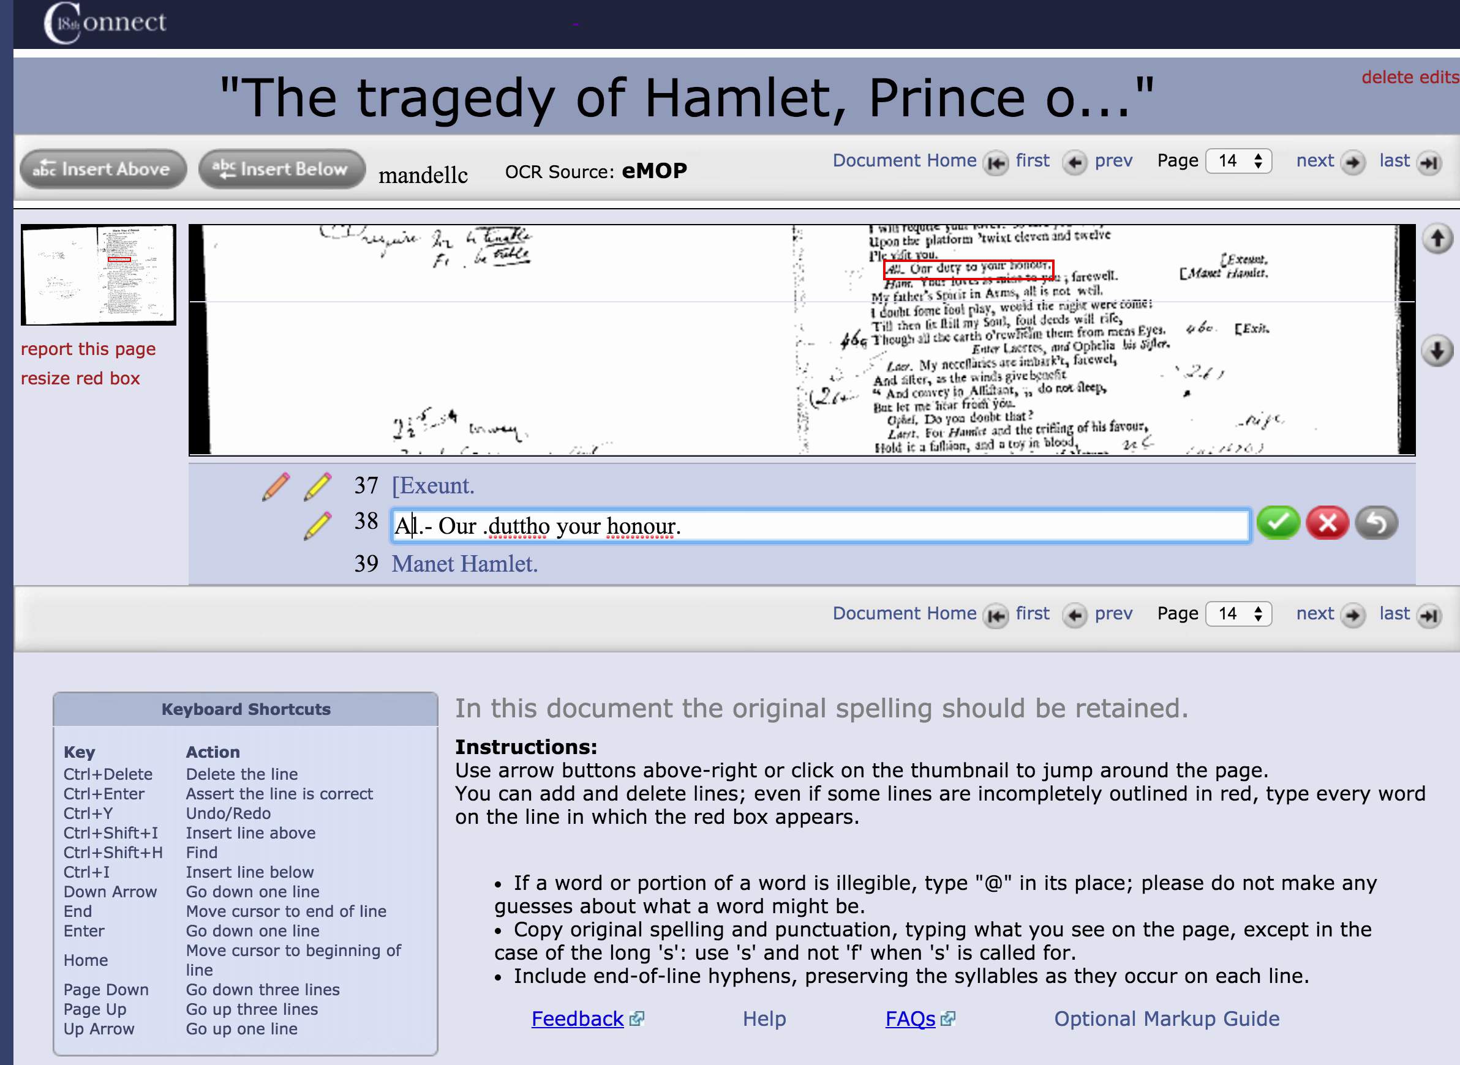
pyautogui.write('l')
pyautogui.click(435, 527)
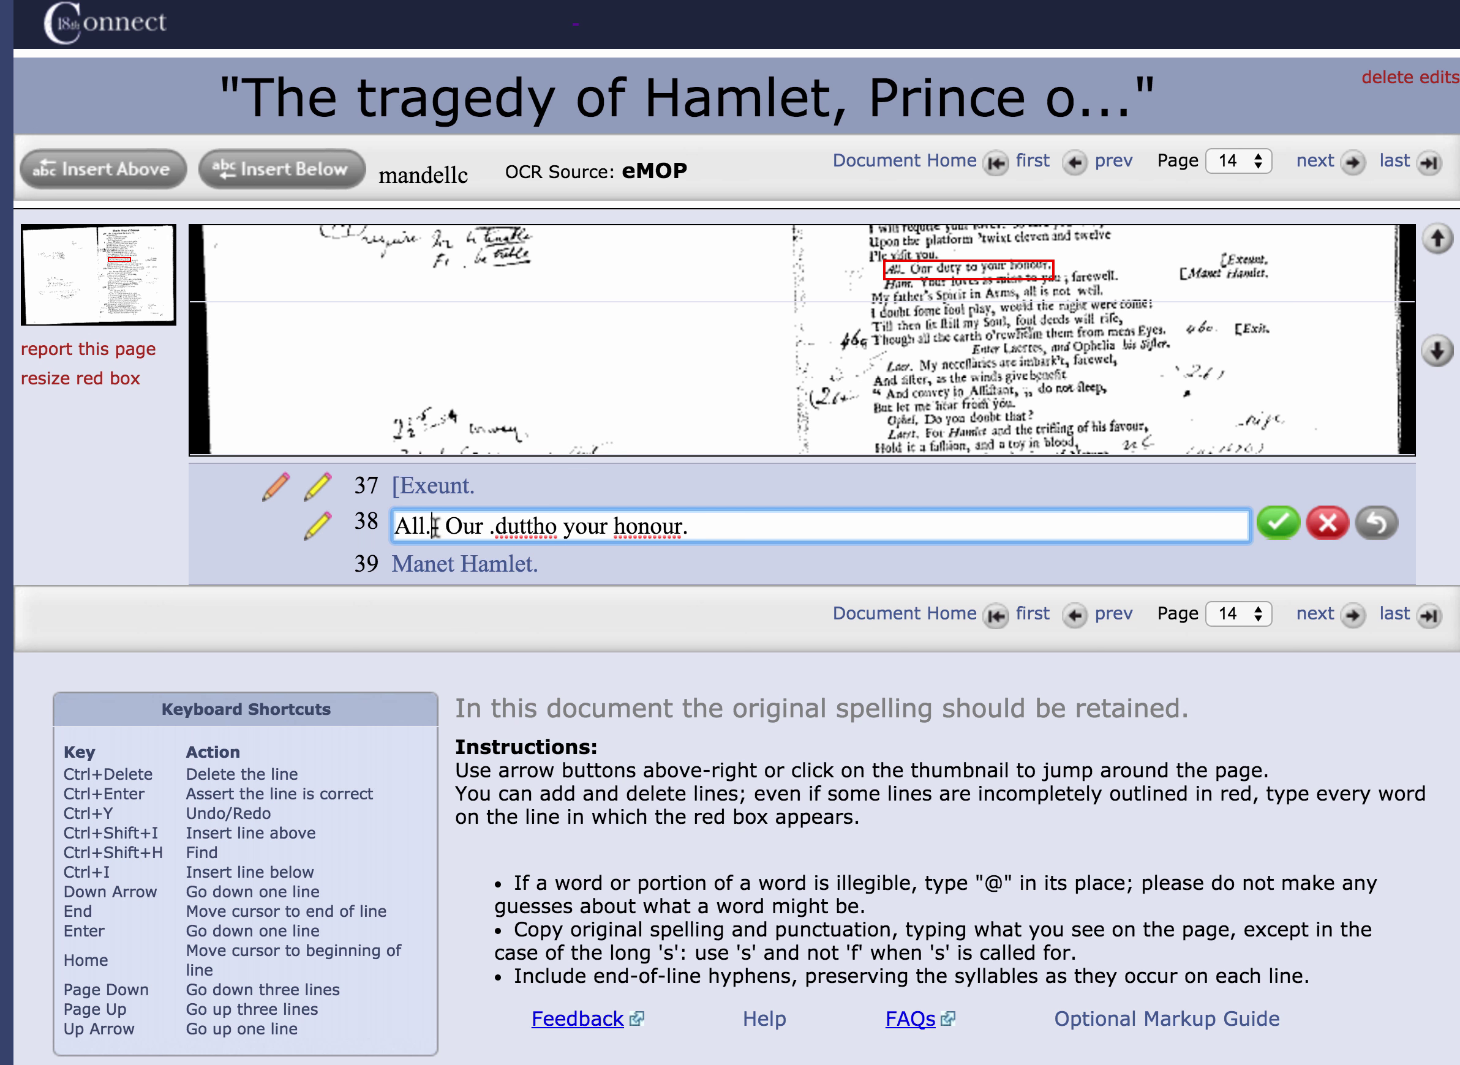
pyautogui.press('Delete')
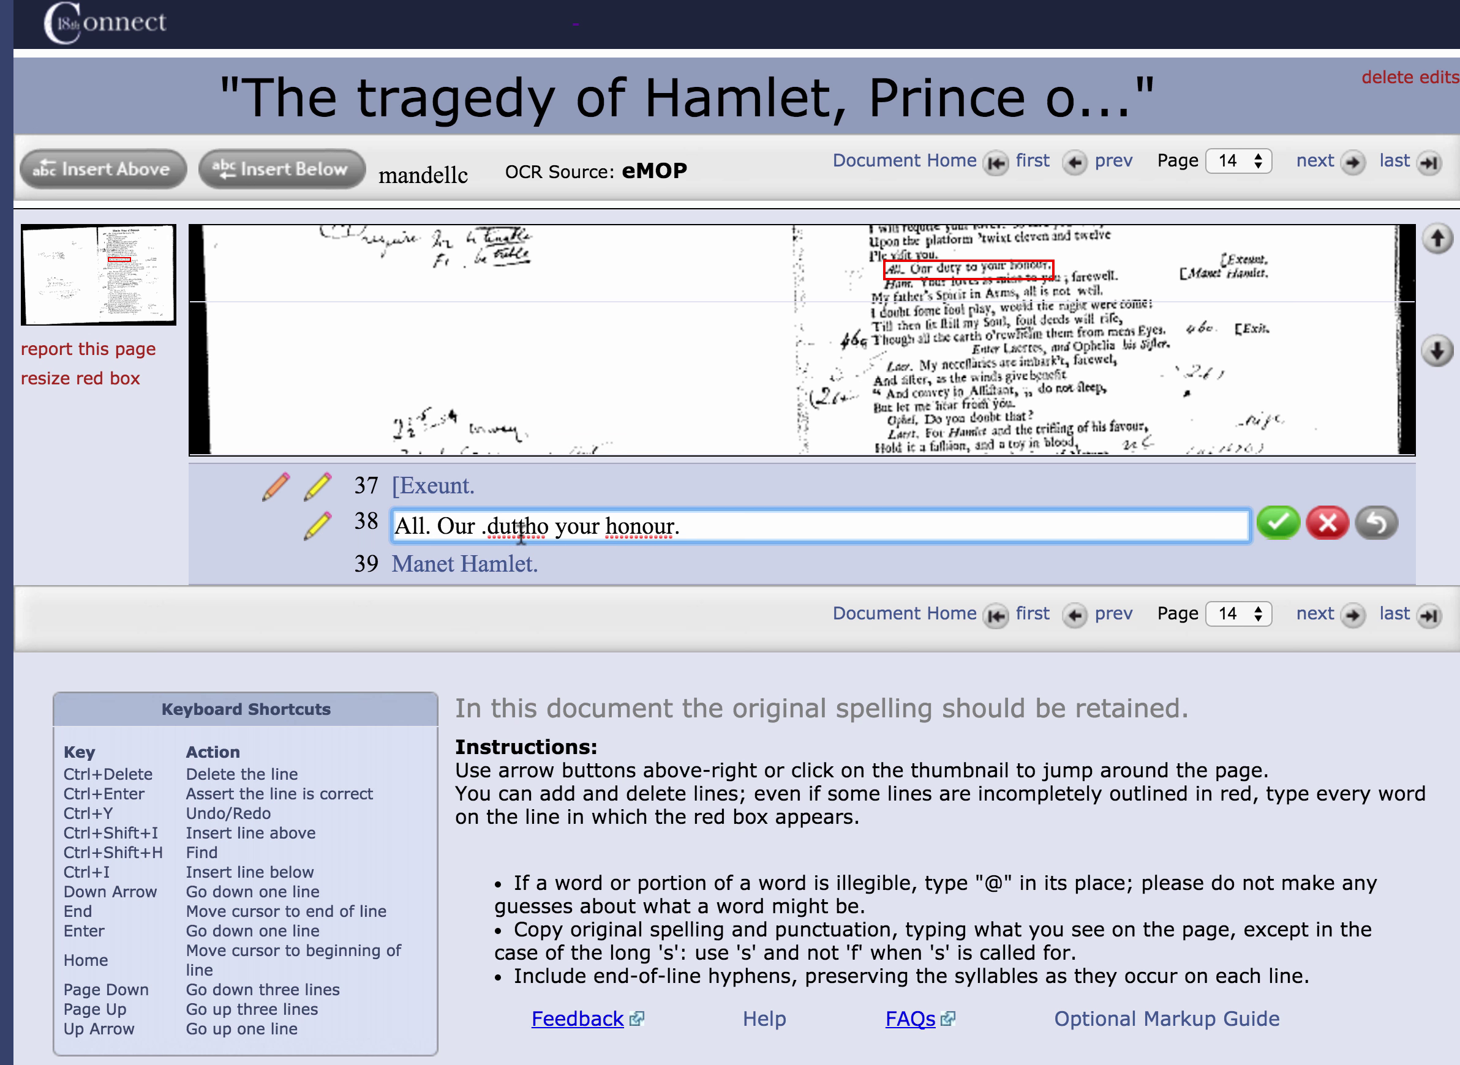
# Replace '.duttho' with 'duty to' so line 38 reads 'All. Our duty to your honour.'.
pyautogui.moveTo(549, 532); pyautogui.dragTo(483, 525)
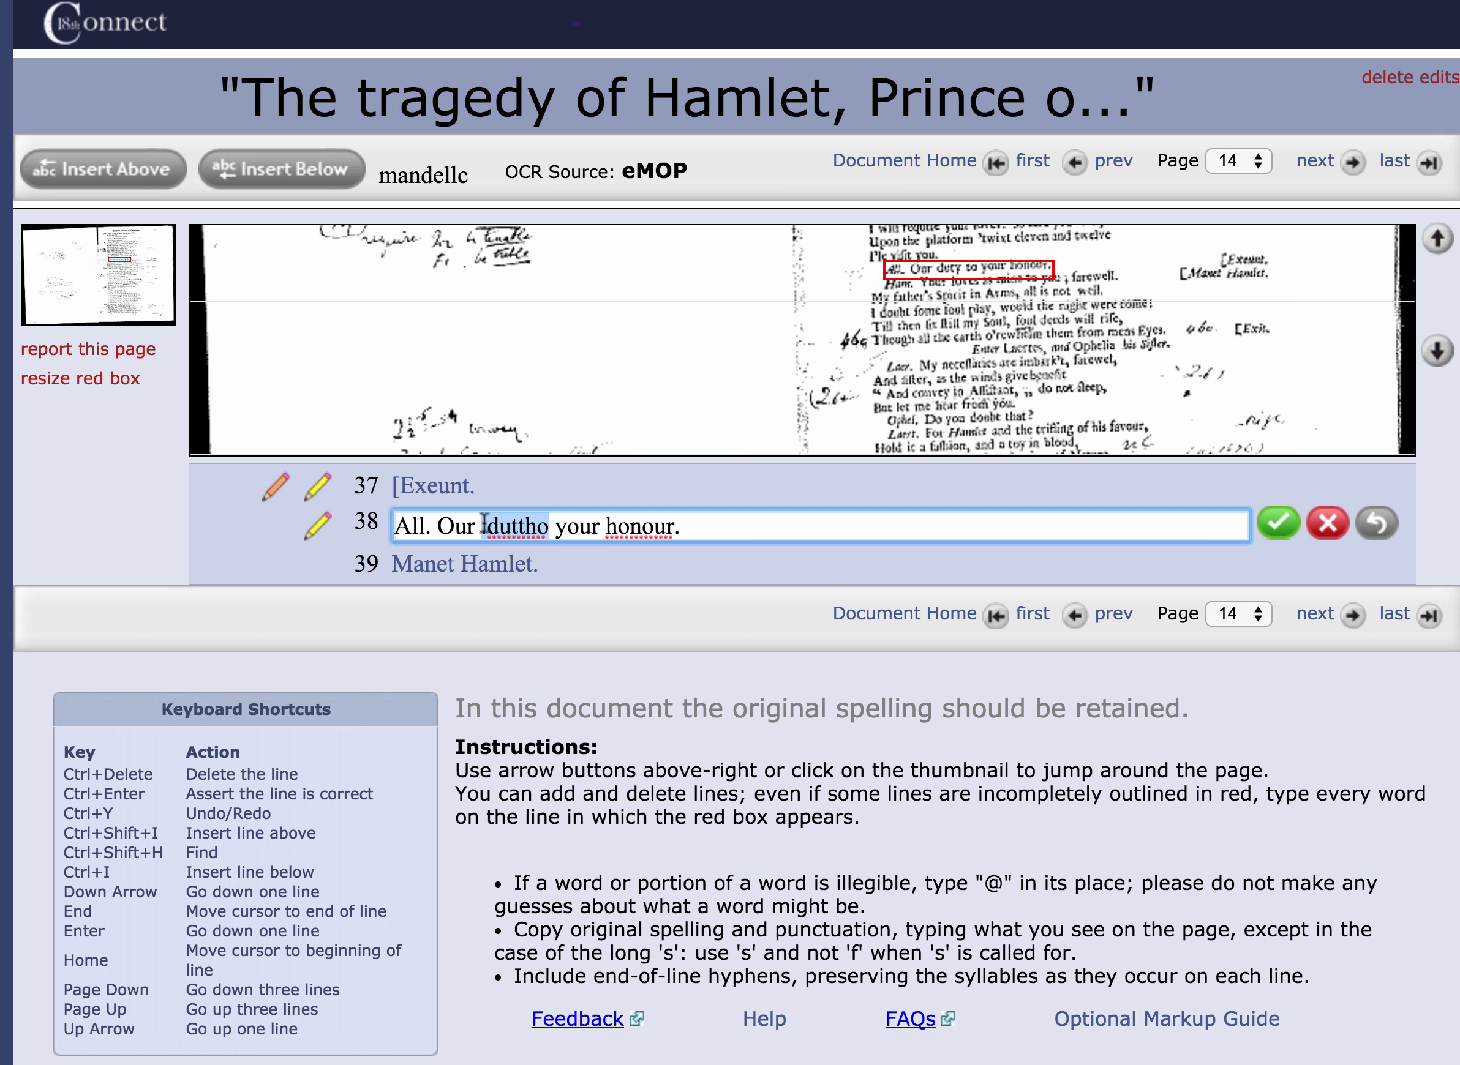
pyautogui.press('BackSpace')
pyautogui.write('duty to')
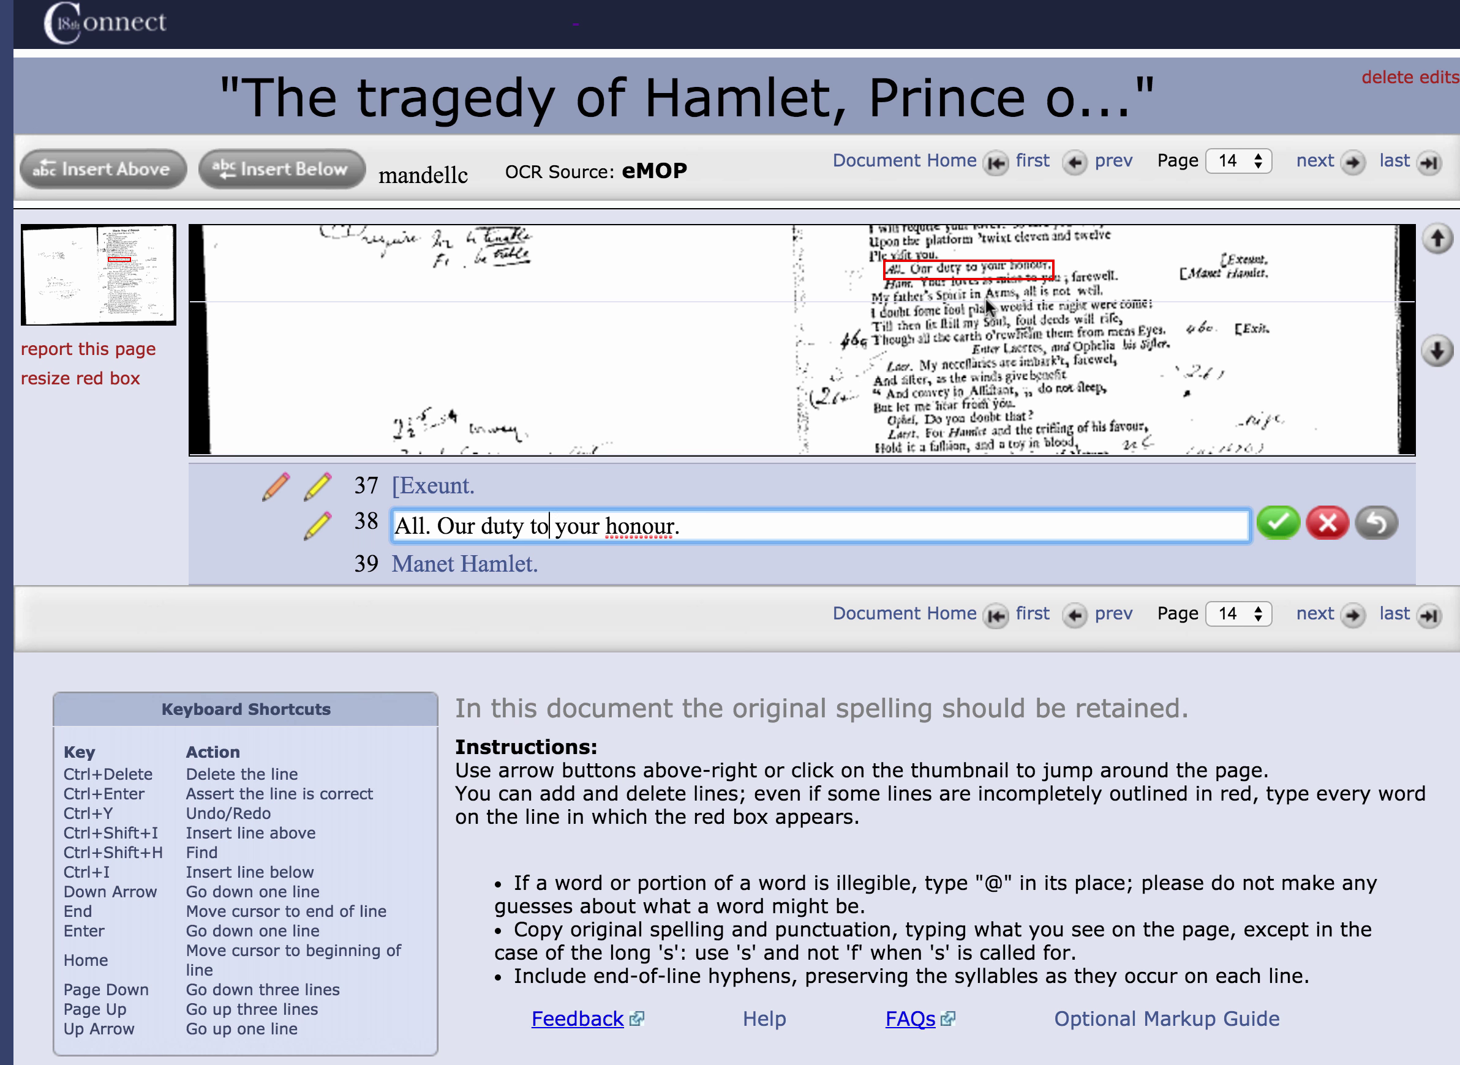
pyautogui.press('Return')
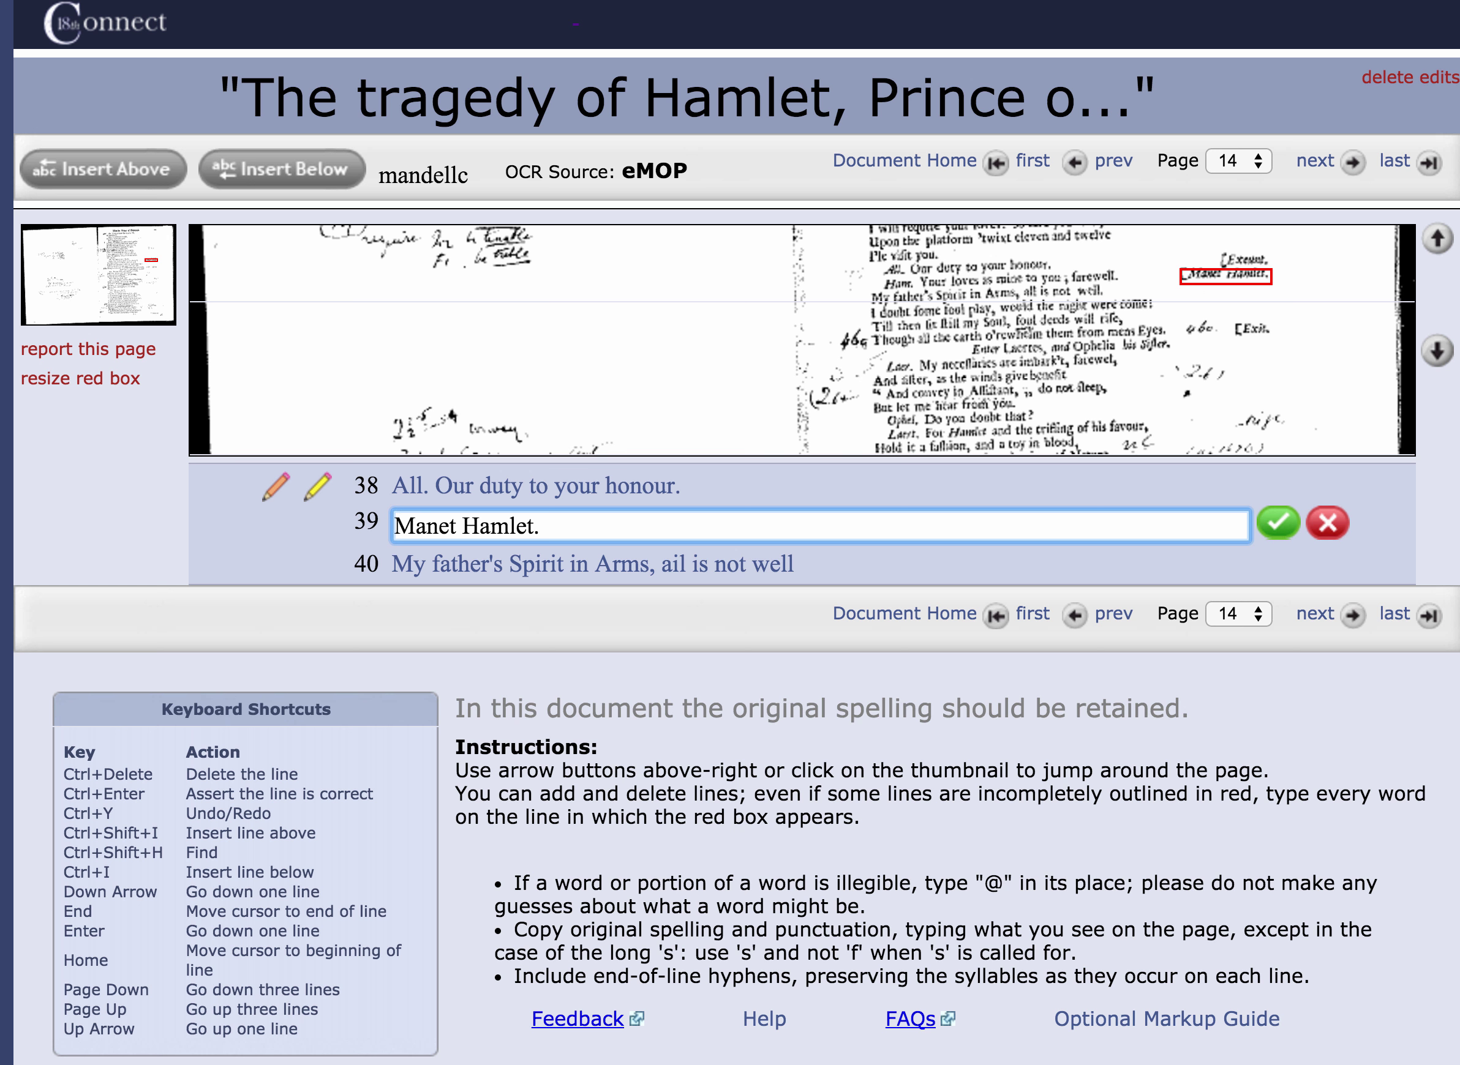
# Bracket '[Manet Hamlet.' and stretch line 39's red box over the whole Ham. line.
pyautogui.write('[')
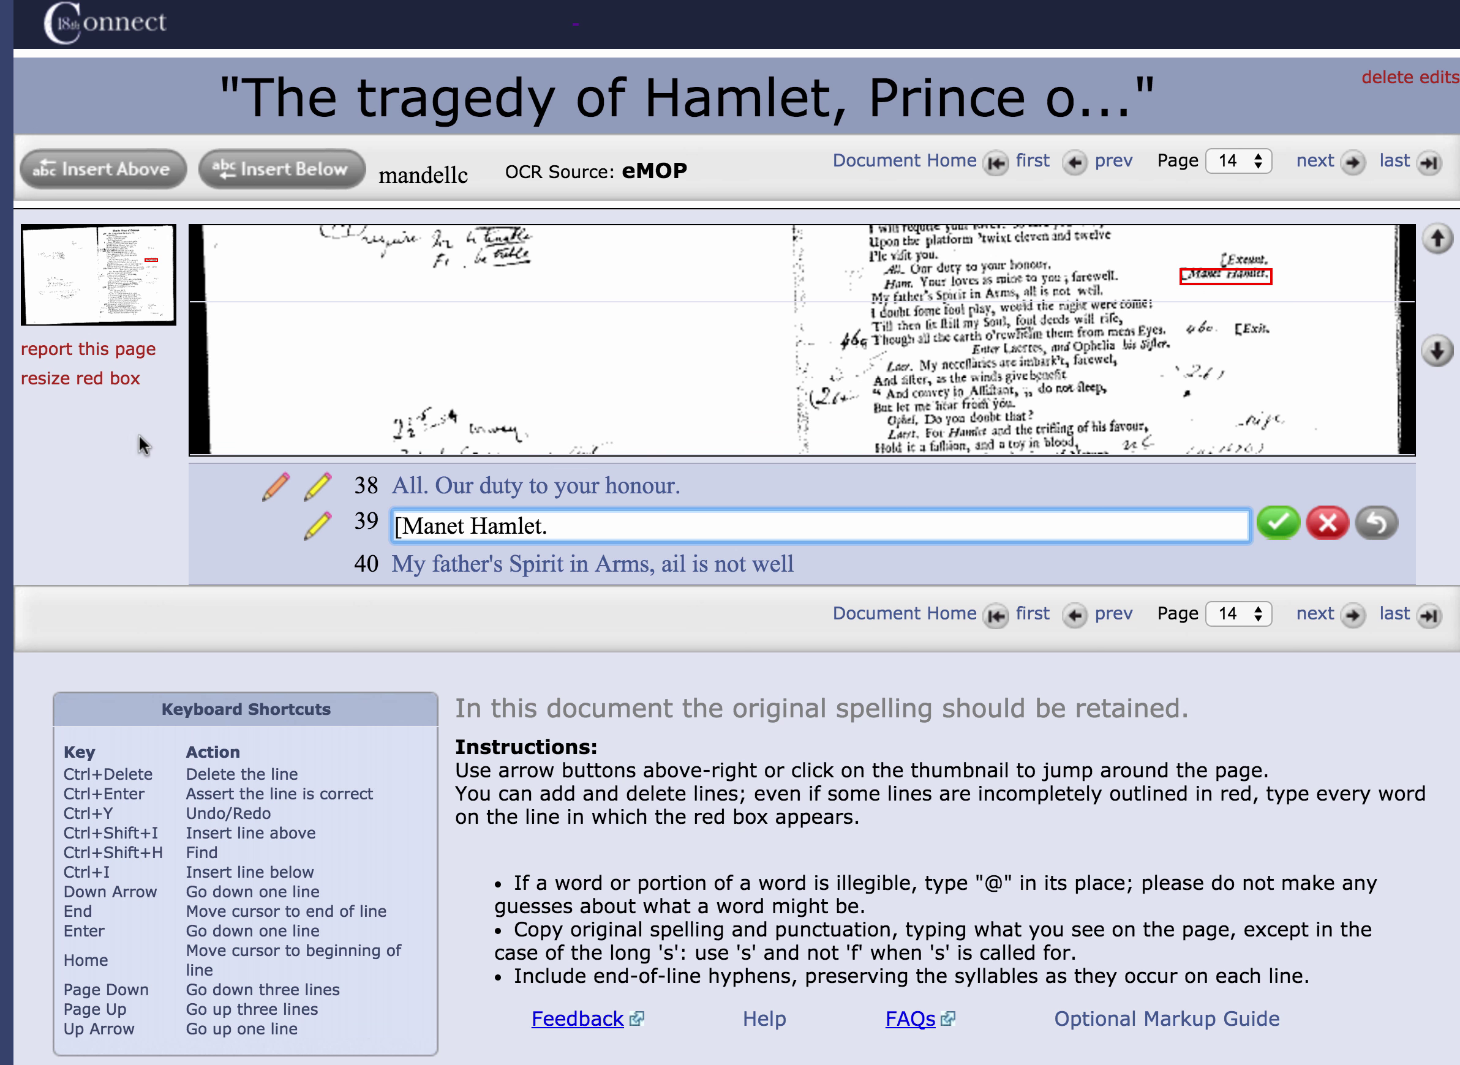
pyautogui.click(88, 393)
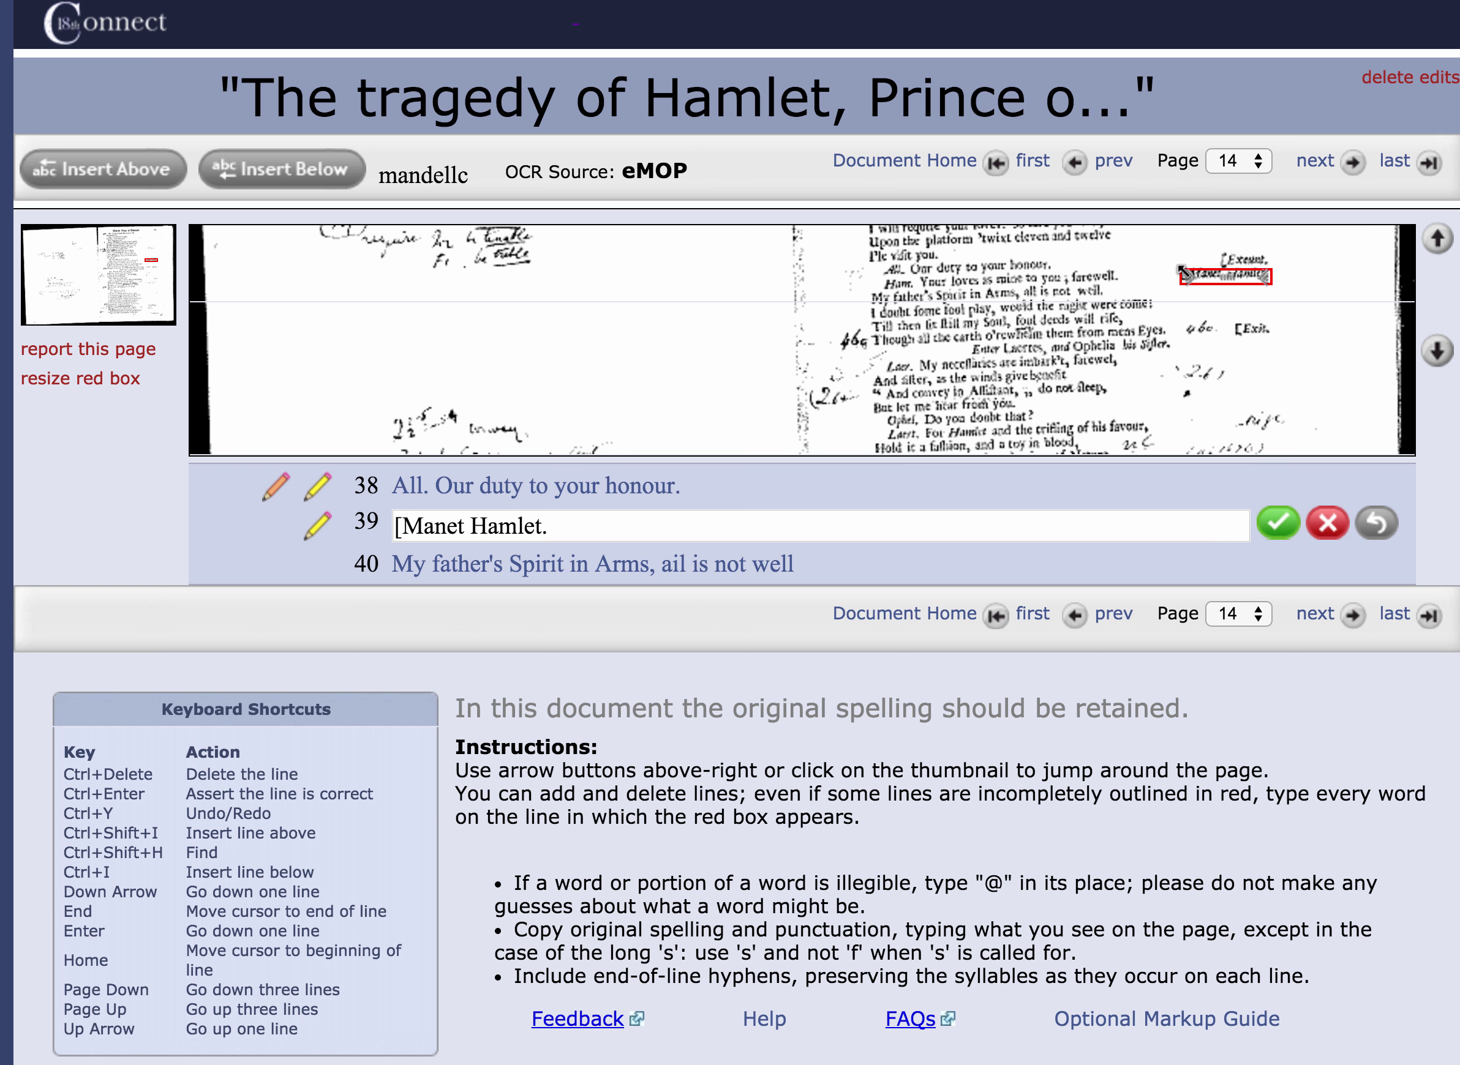
pyautogui.moveTo(1181, 270); pyautogui.dragTo(851, 302)
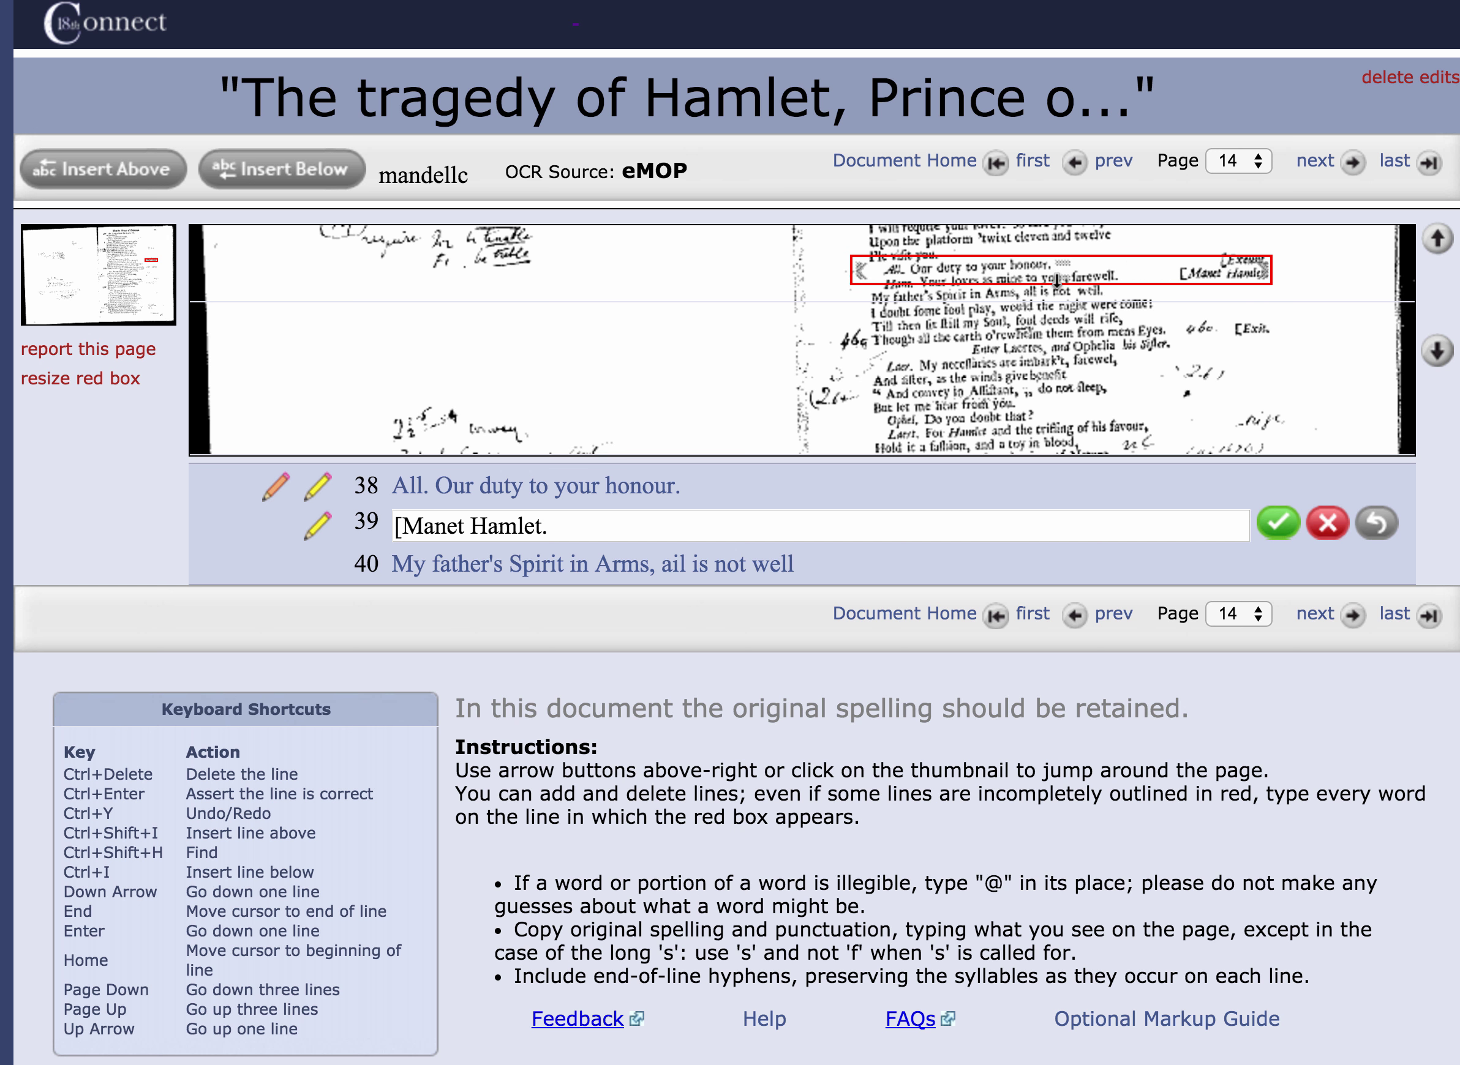
pyautogui.moveTo(1059, 285); pyautogui.dragTo(1060, 266)
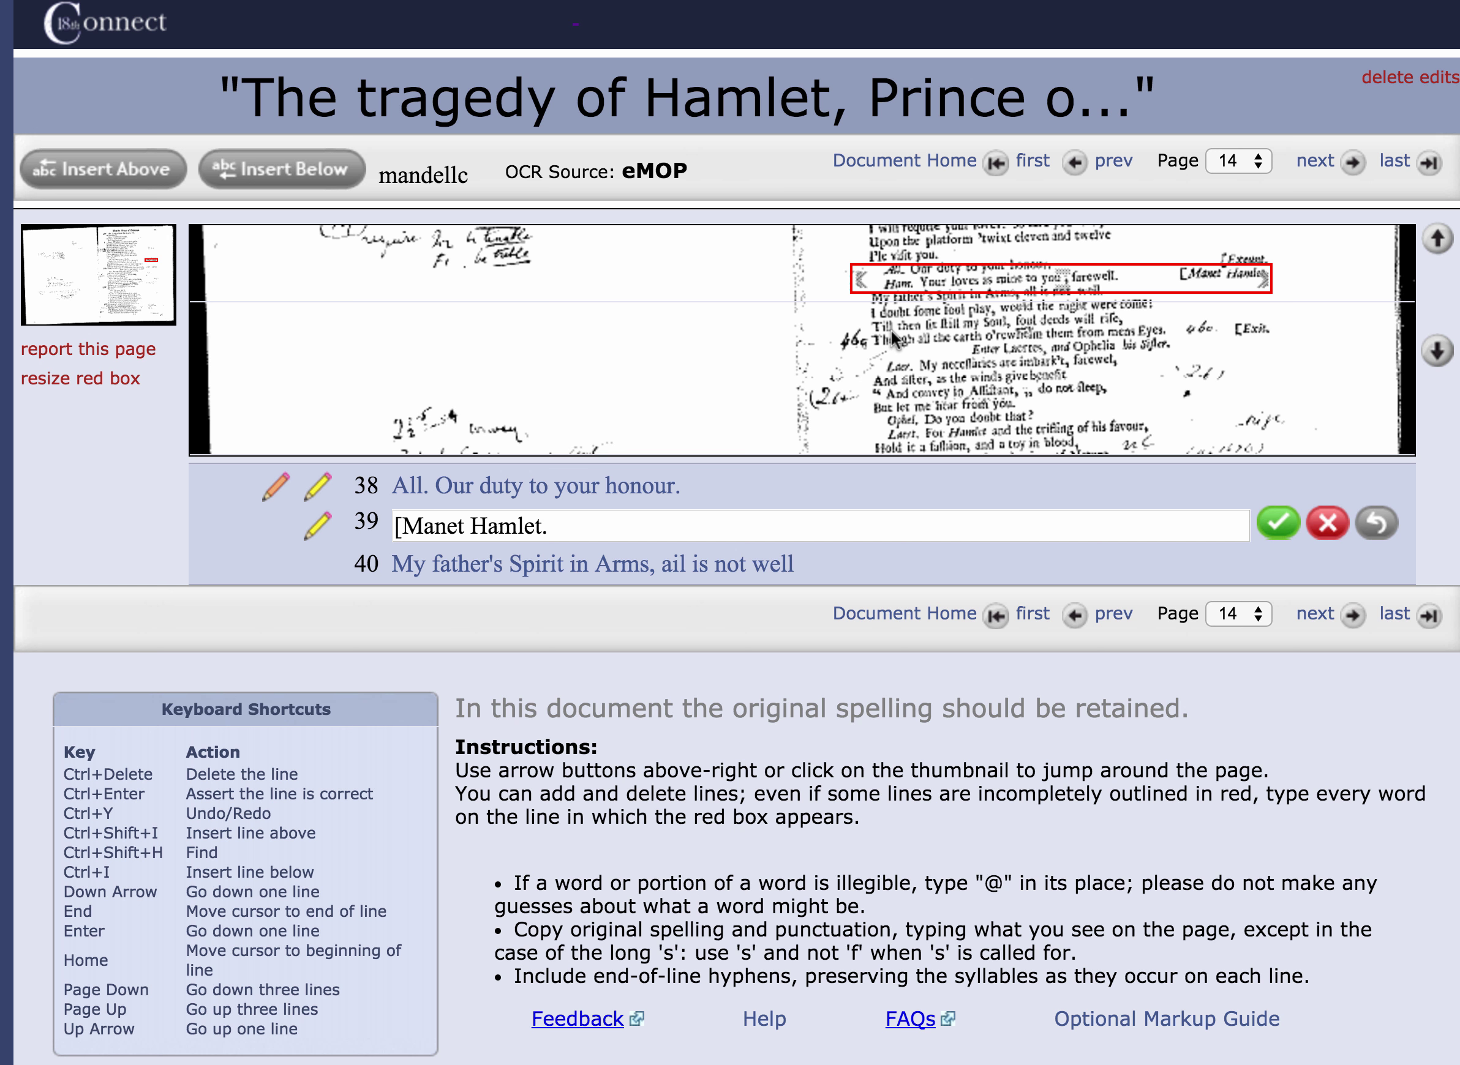
# Insert 'Ham. Your loves as mine to you, farewell.' at the start of line 39 and save it.
pyautogui.click(396, 523)
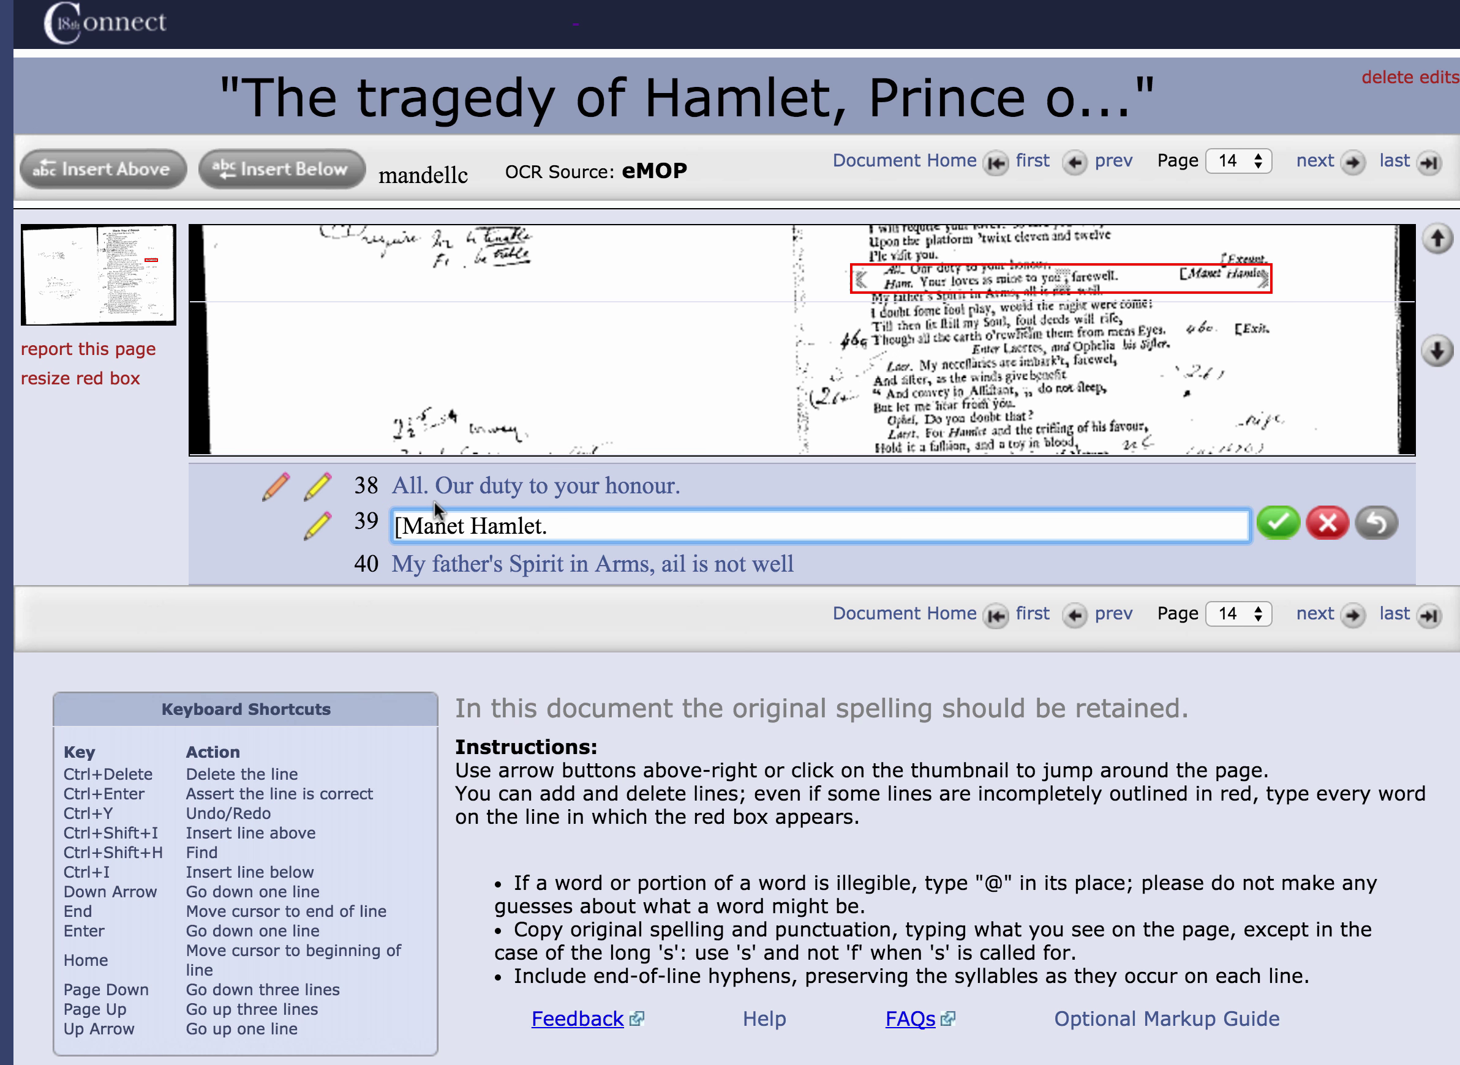
pyautogui.write('Ham. ')
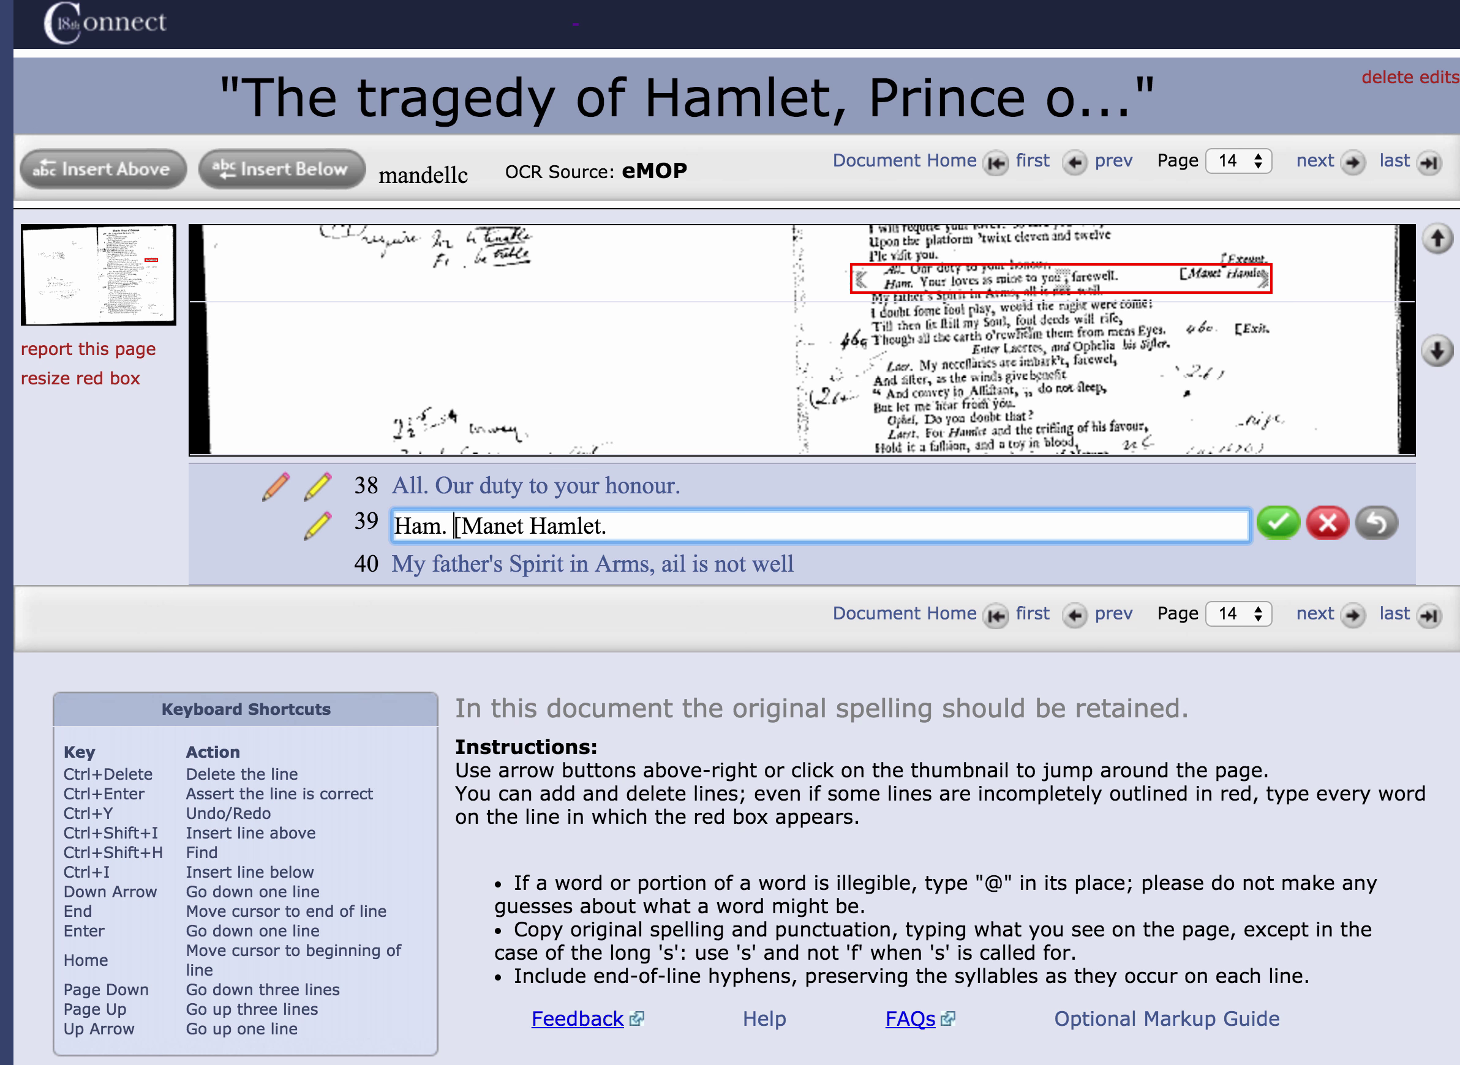
pyautogui.write('Your loves ')
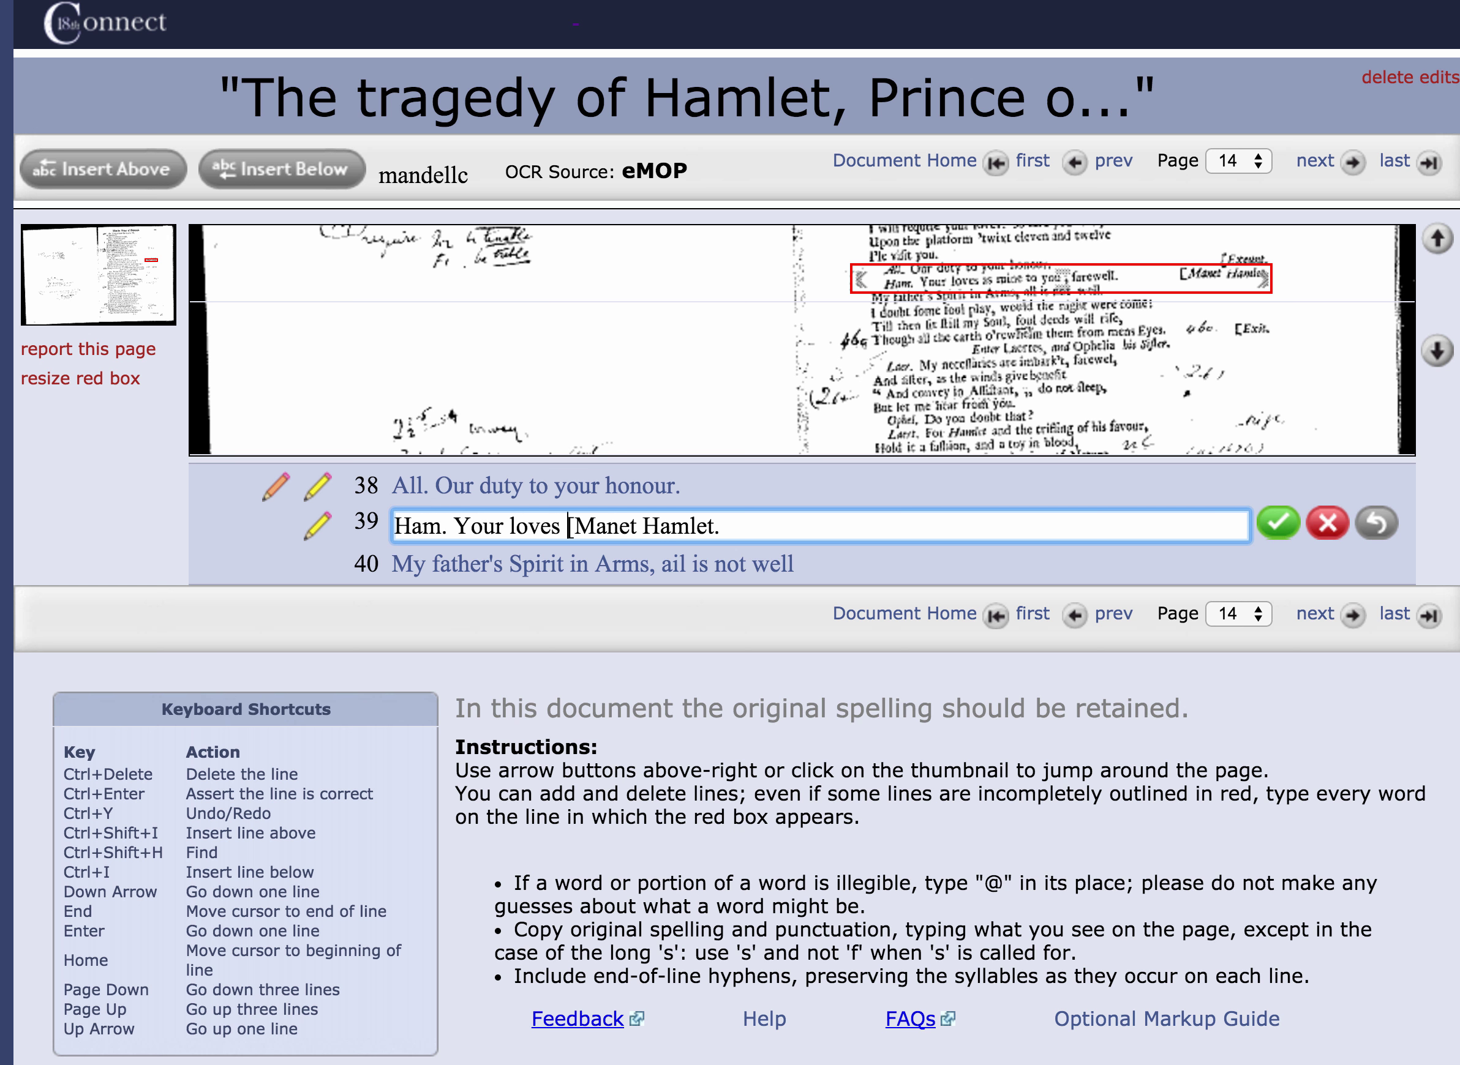
pyautogui.write('as mine to y')
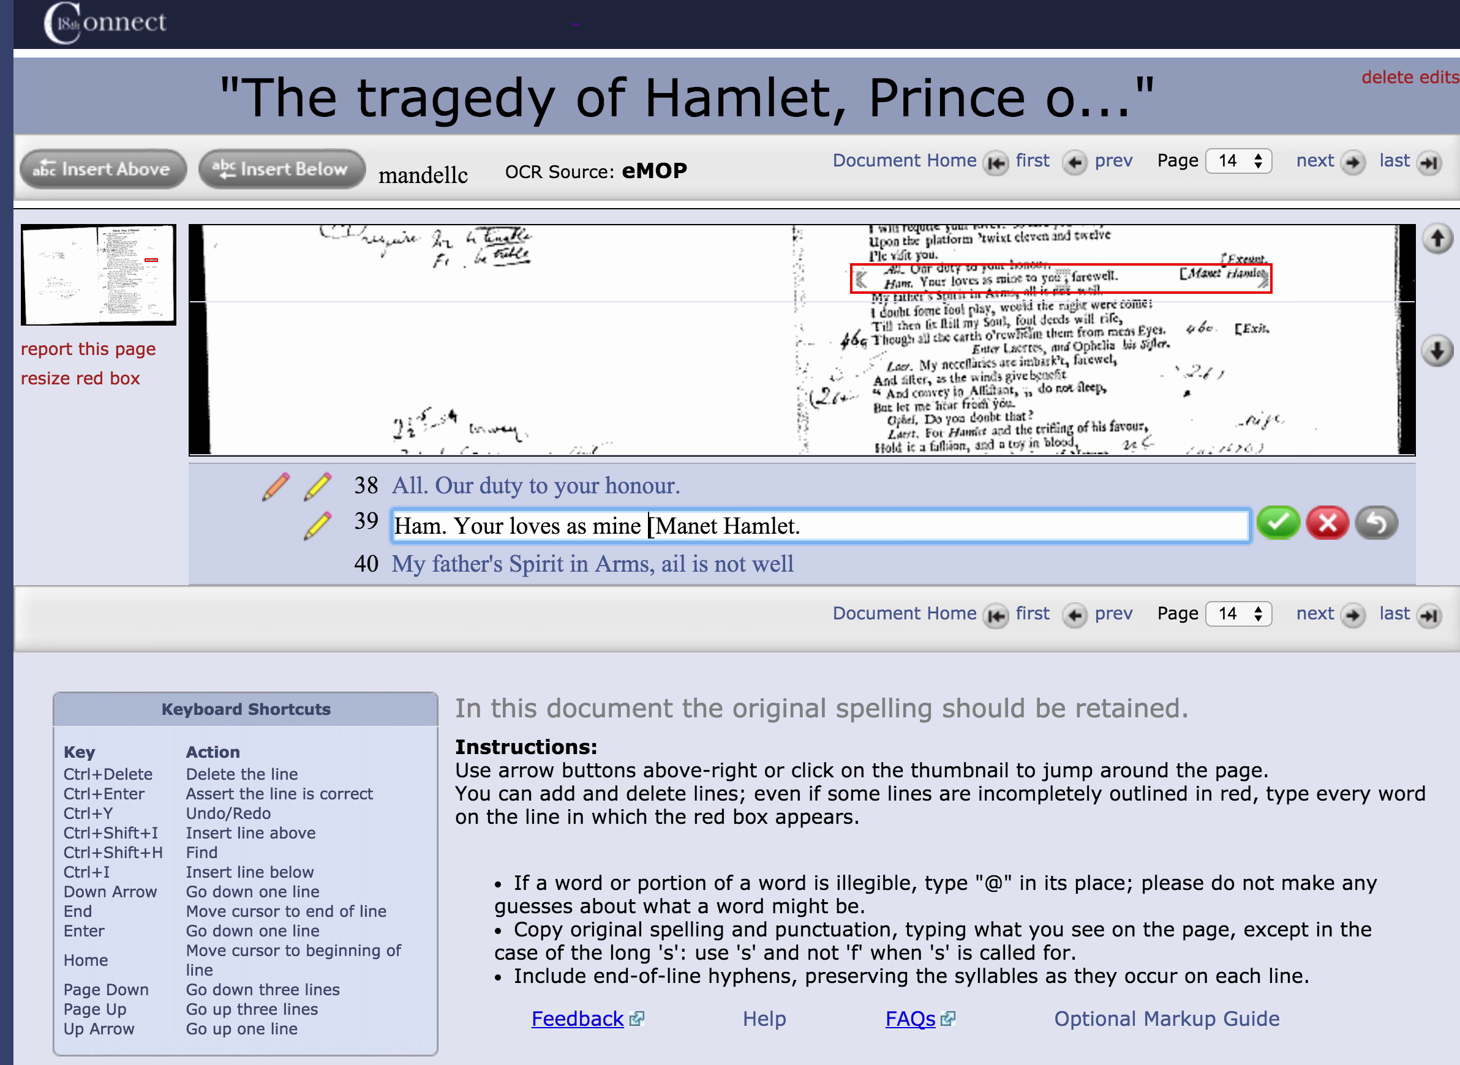
pyautogui.write('ou, fare')
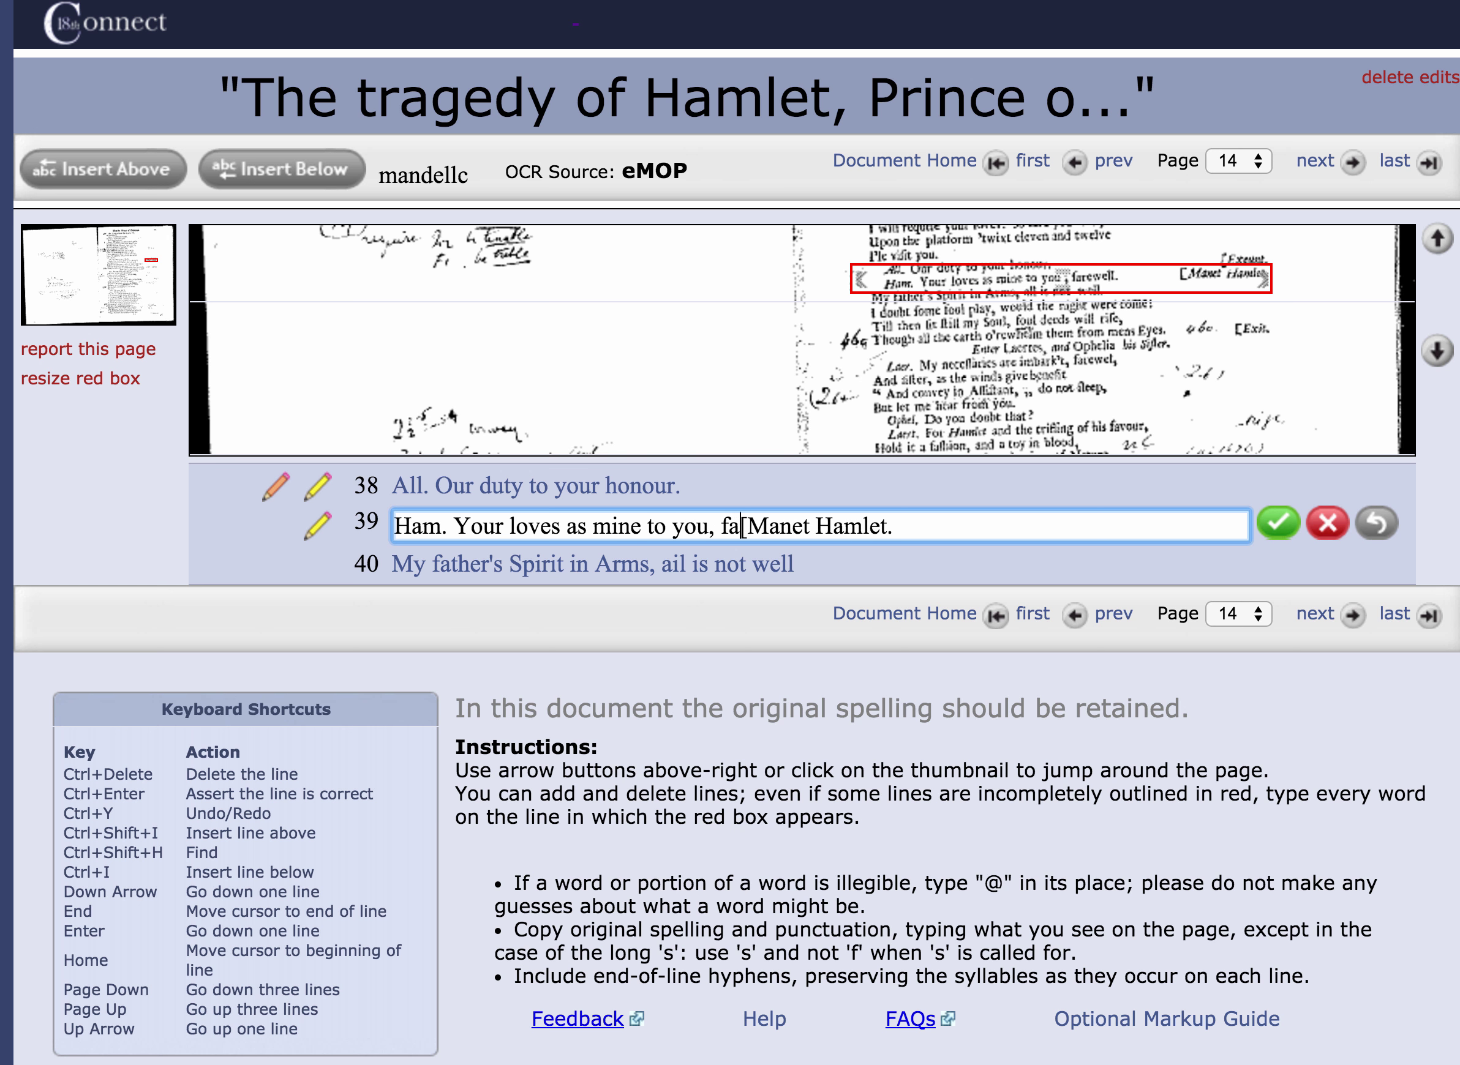
pyautogui.write('well.')
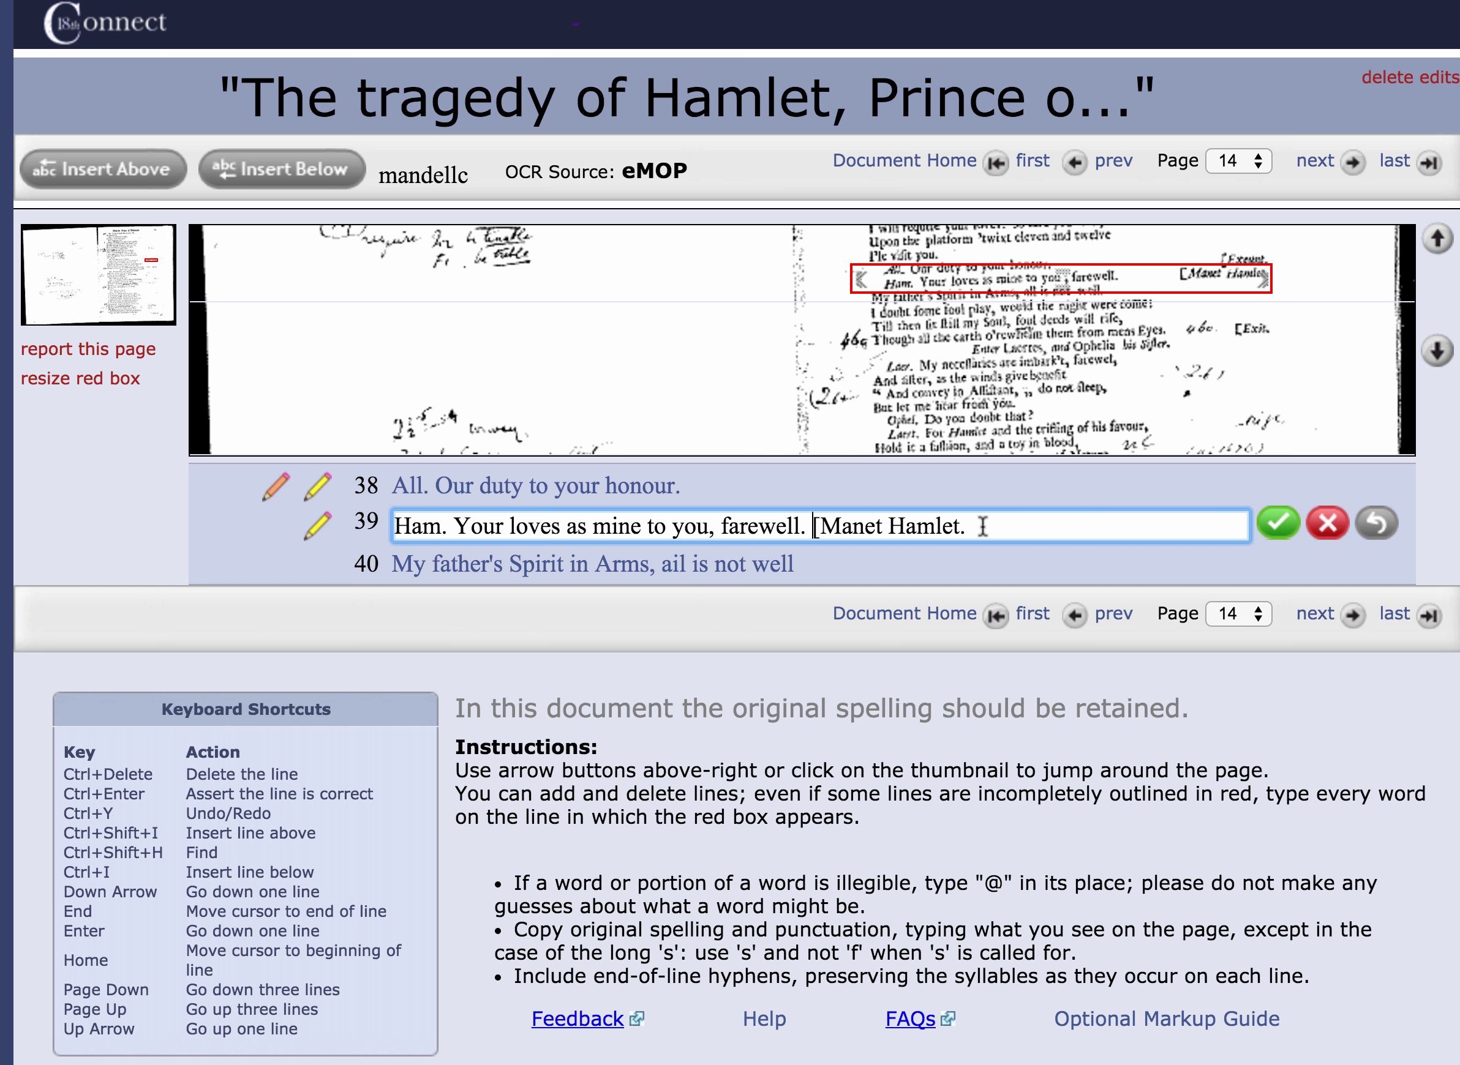
pyautogui.press('Return')
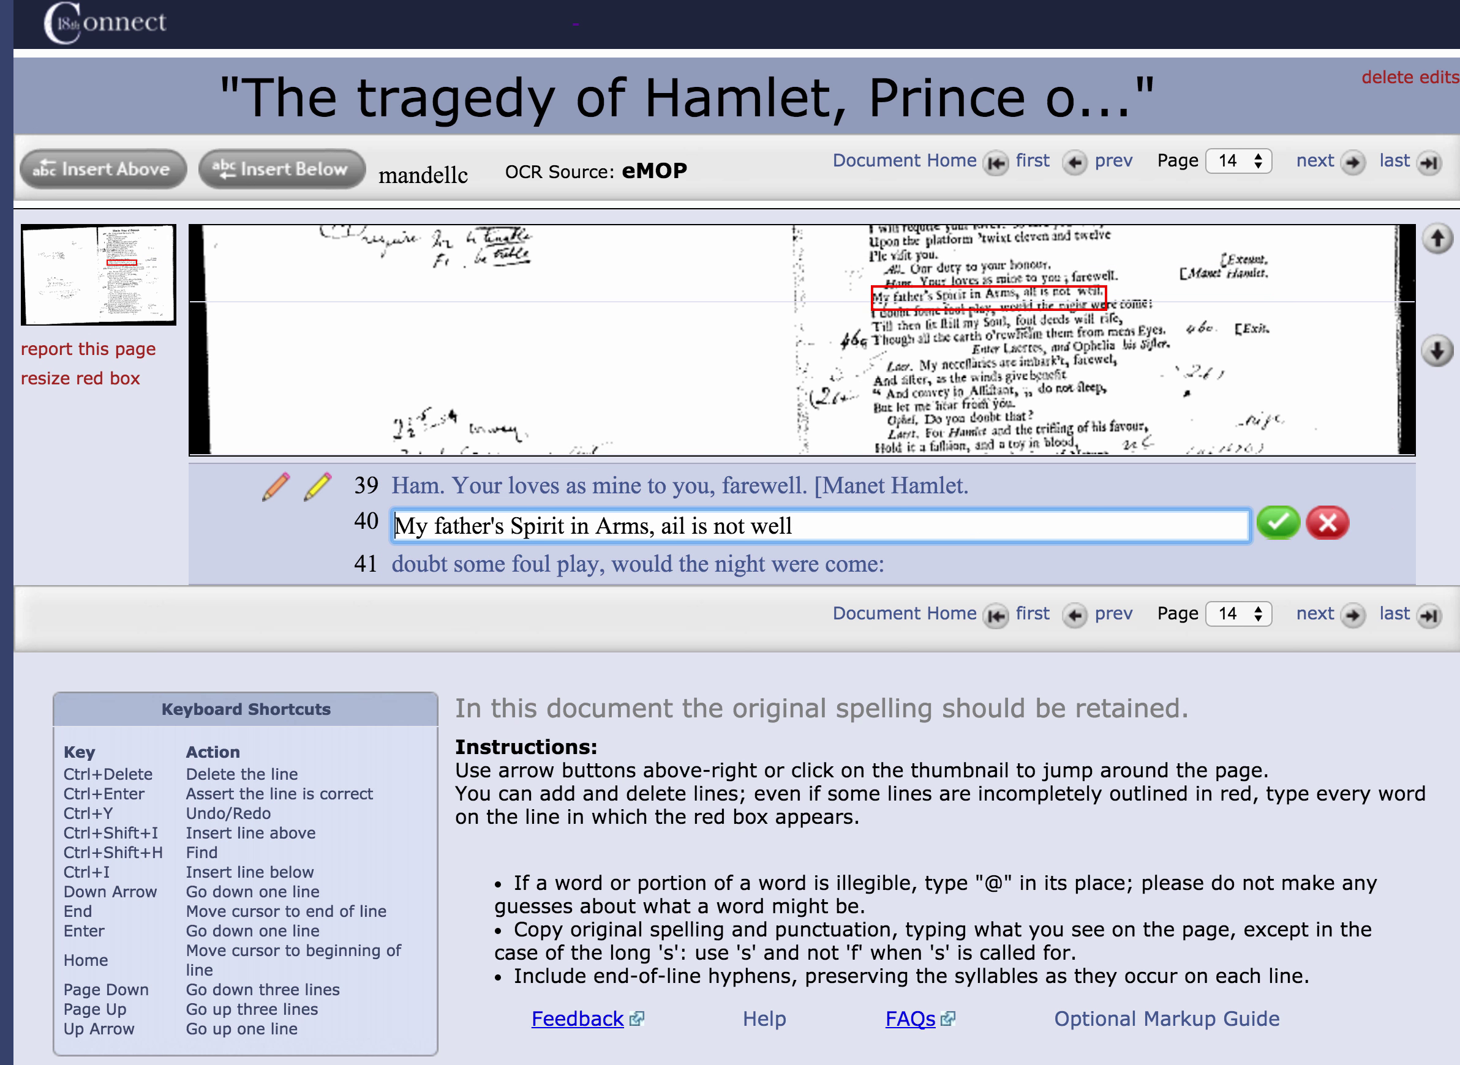
# Check lines 40–45 against the scan, then return to 'Till then fit still my soul, foul deeds will rise,'.
pyautogui.press('Return')
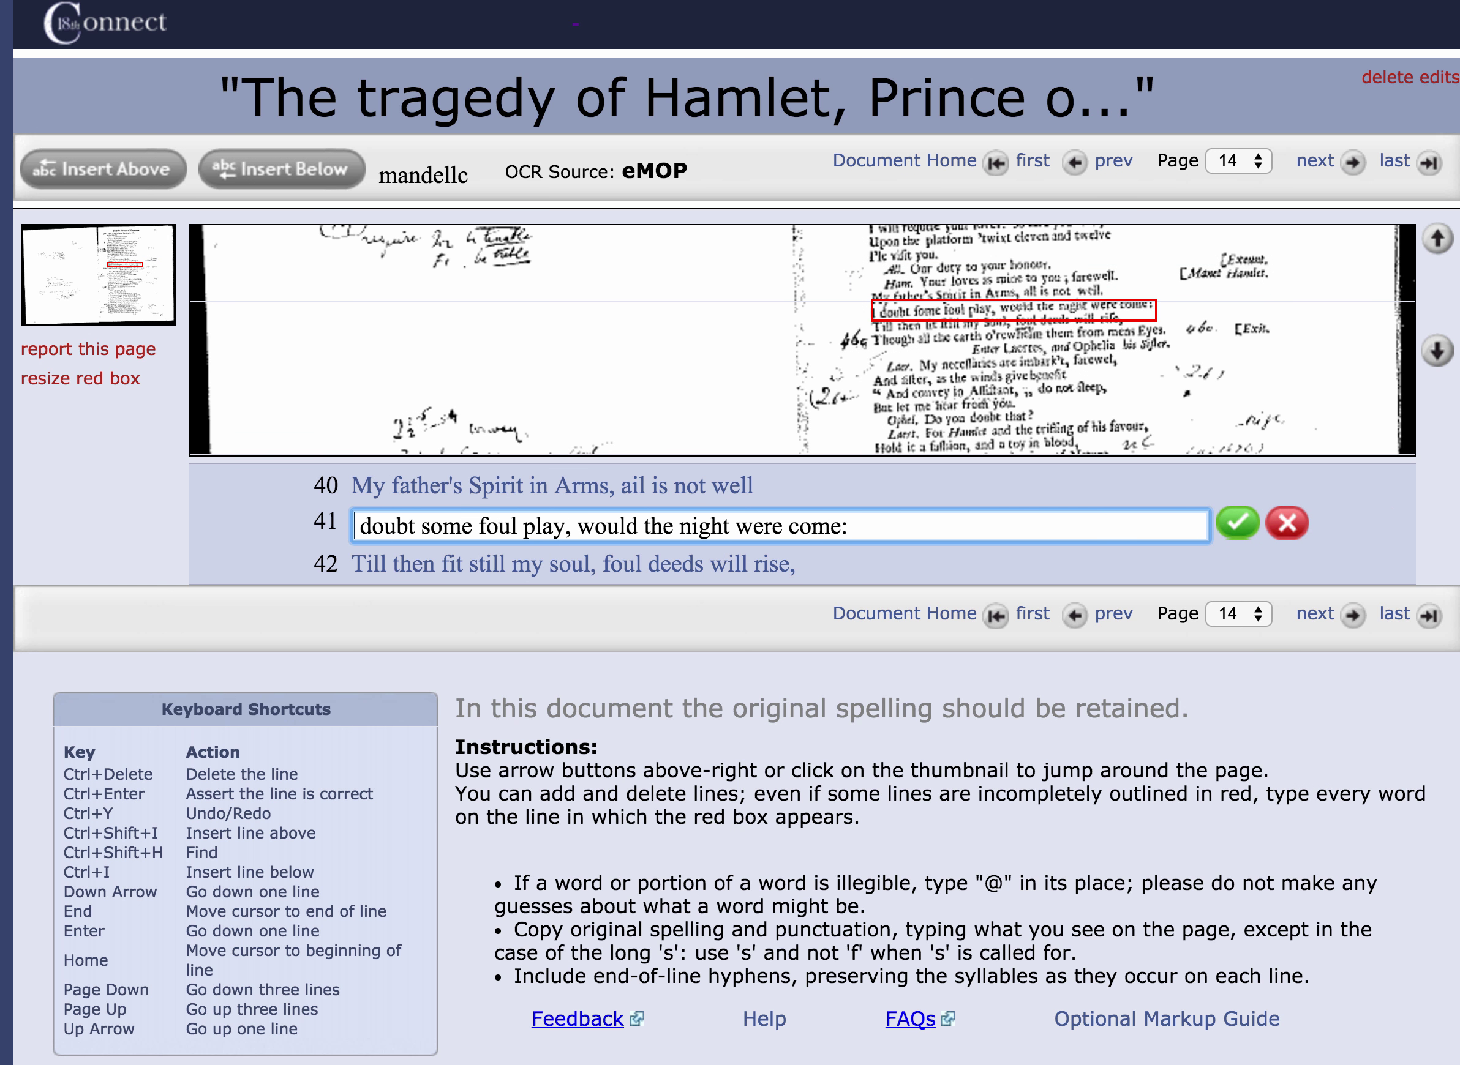
pyautogui.press('Return')
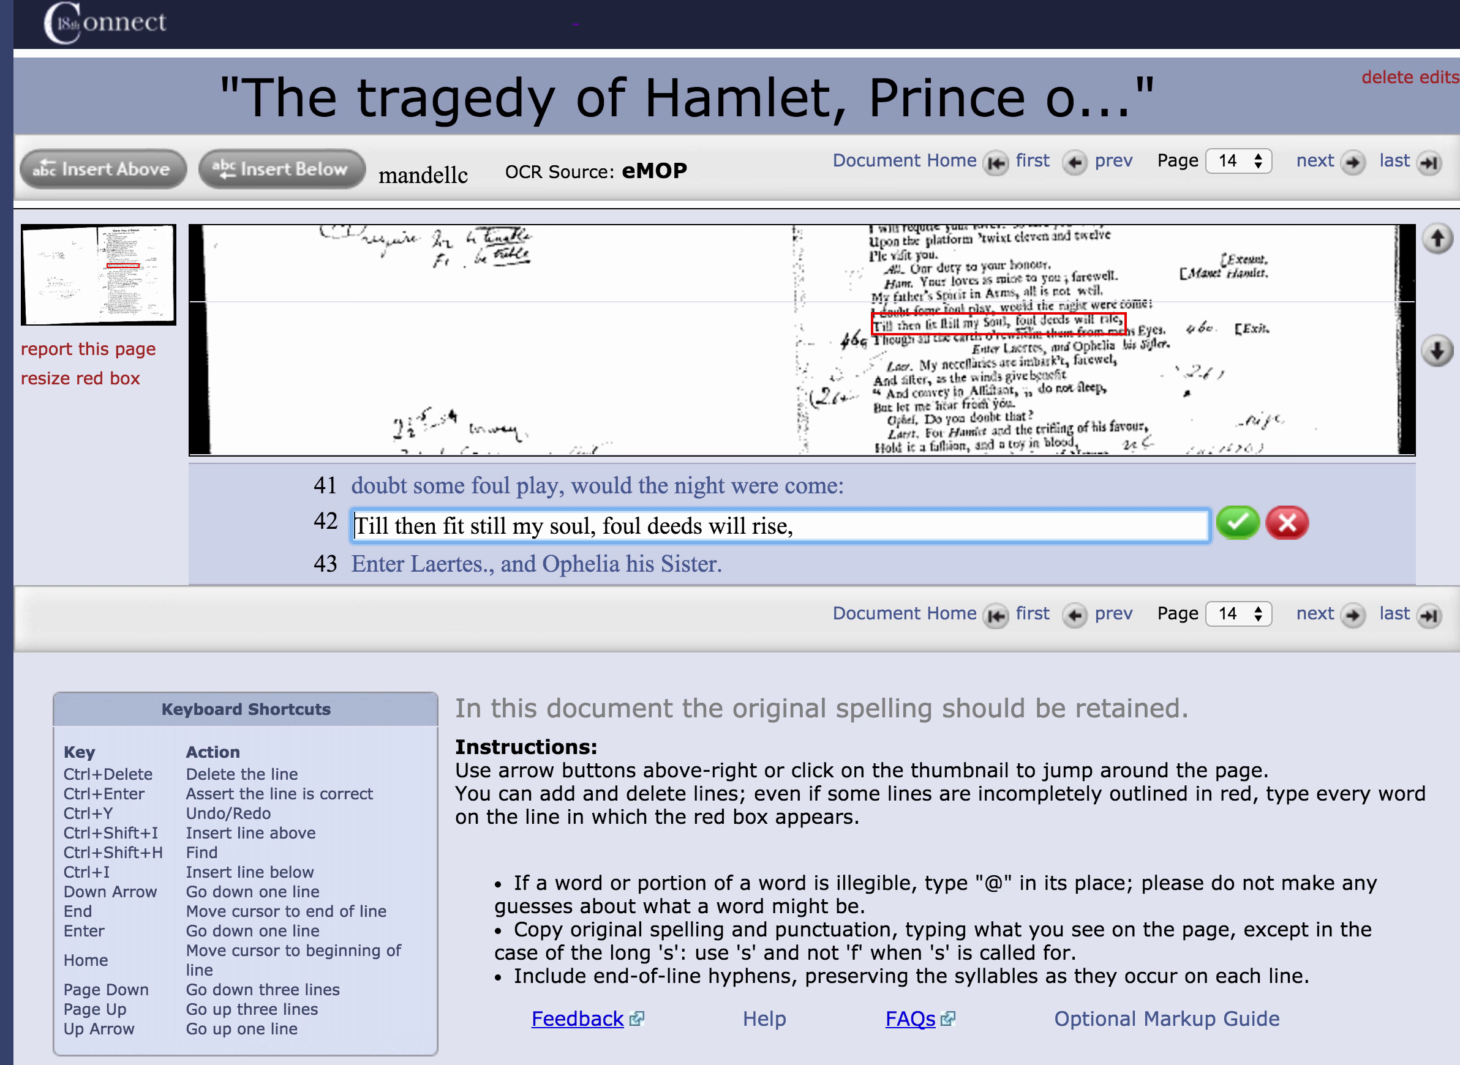
pyautogui.press('Return')
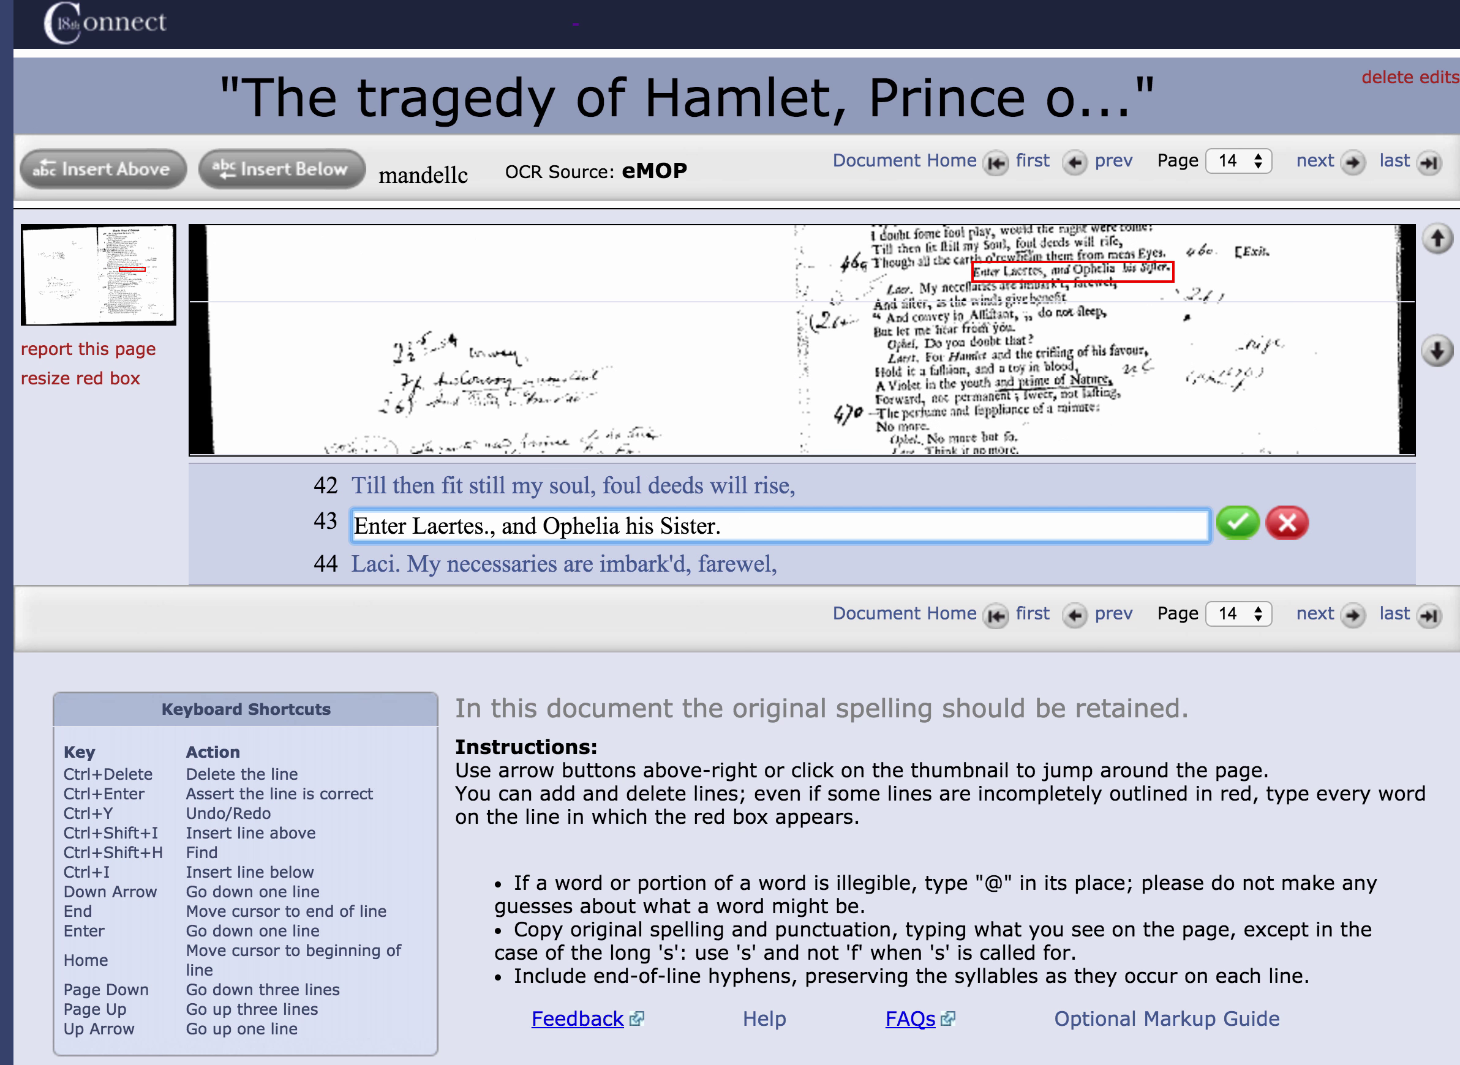
pyautogui.press('Return')
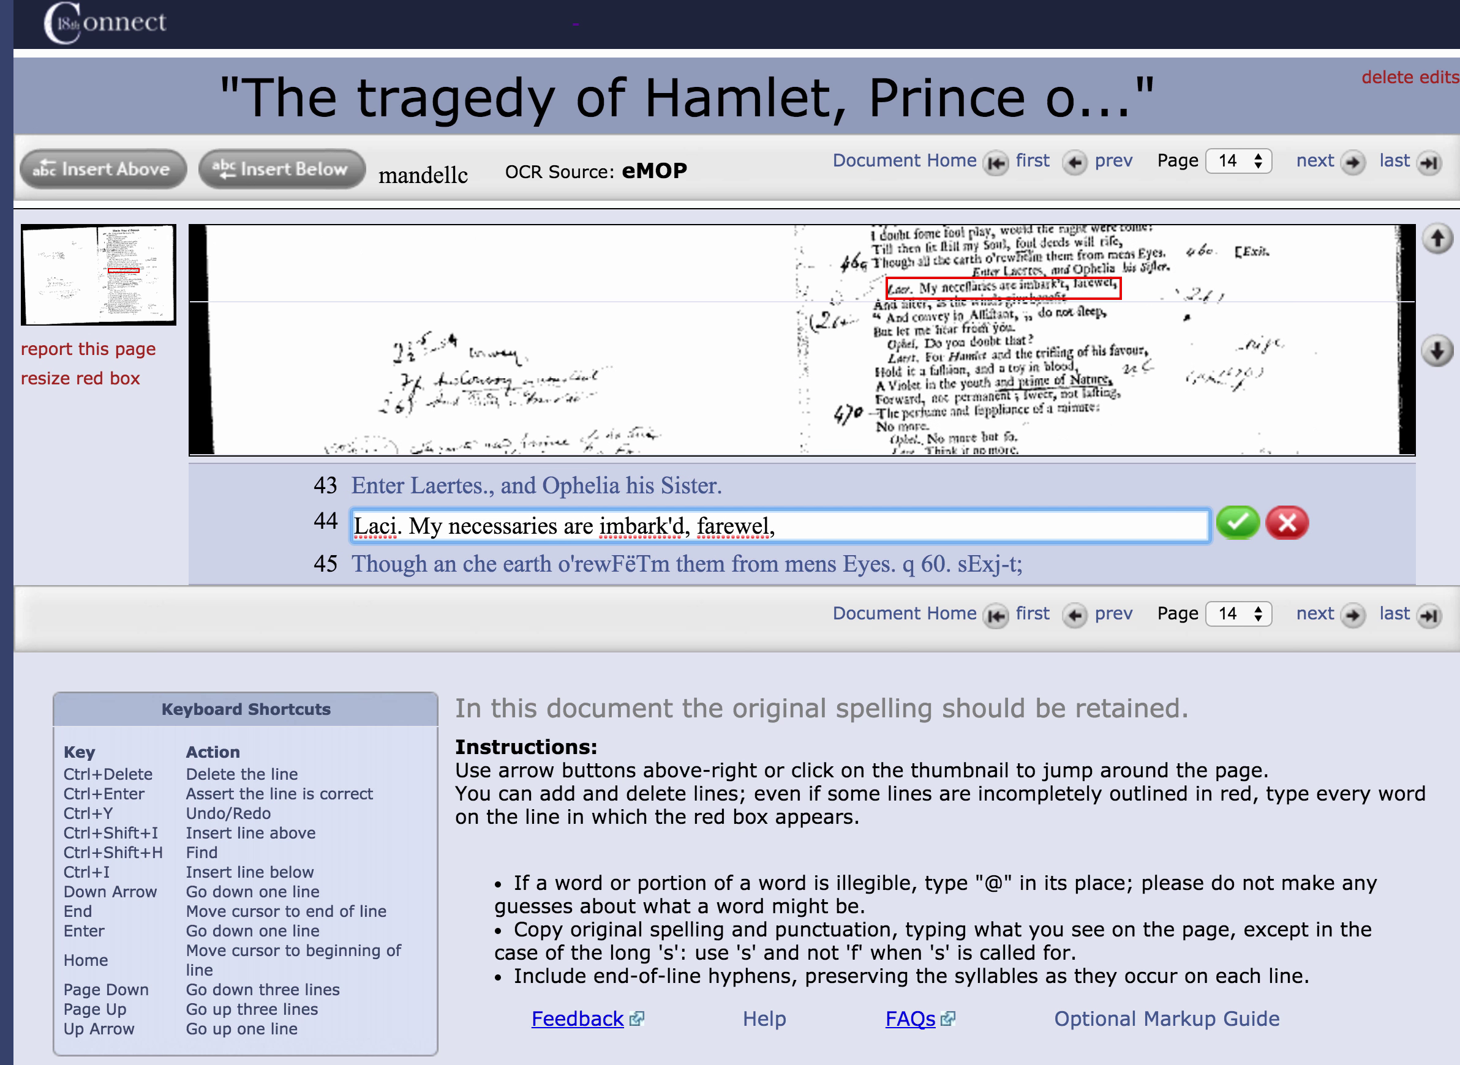
pyautogui.press('Return')
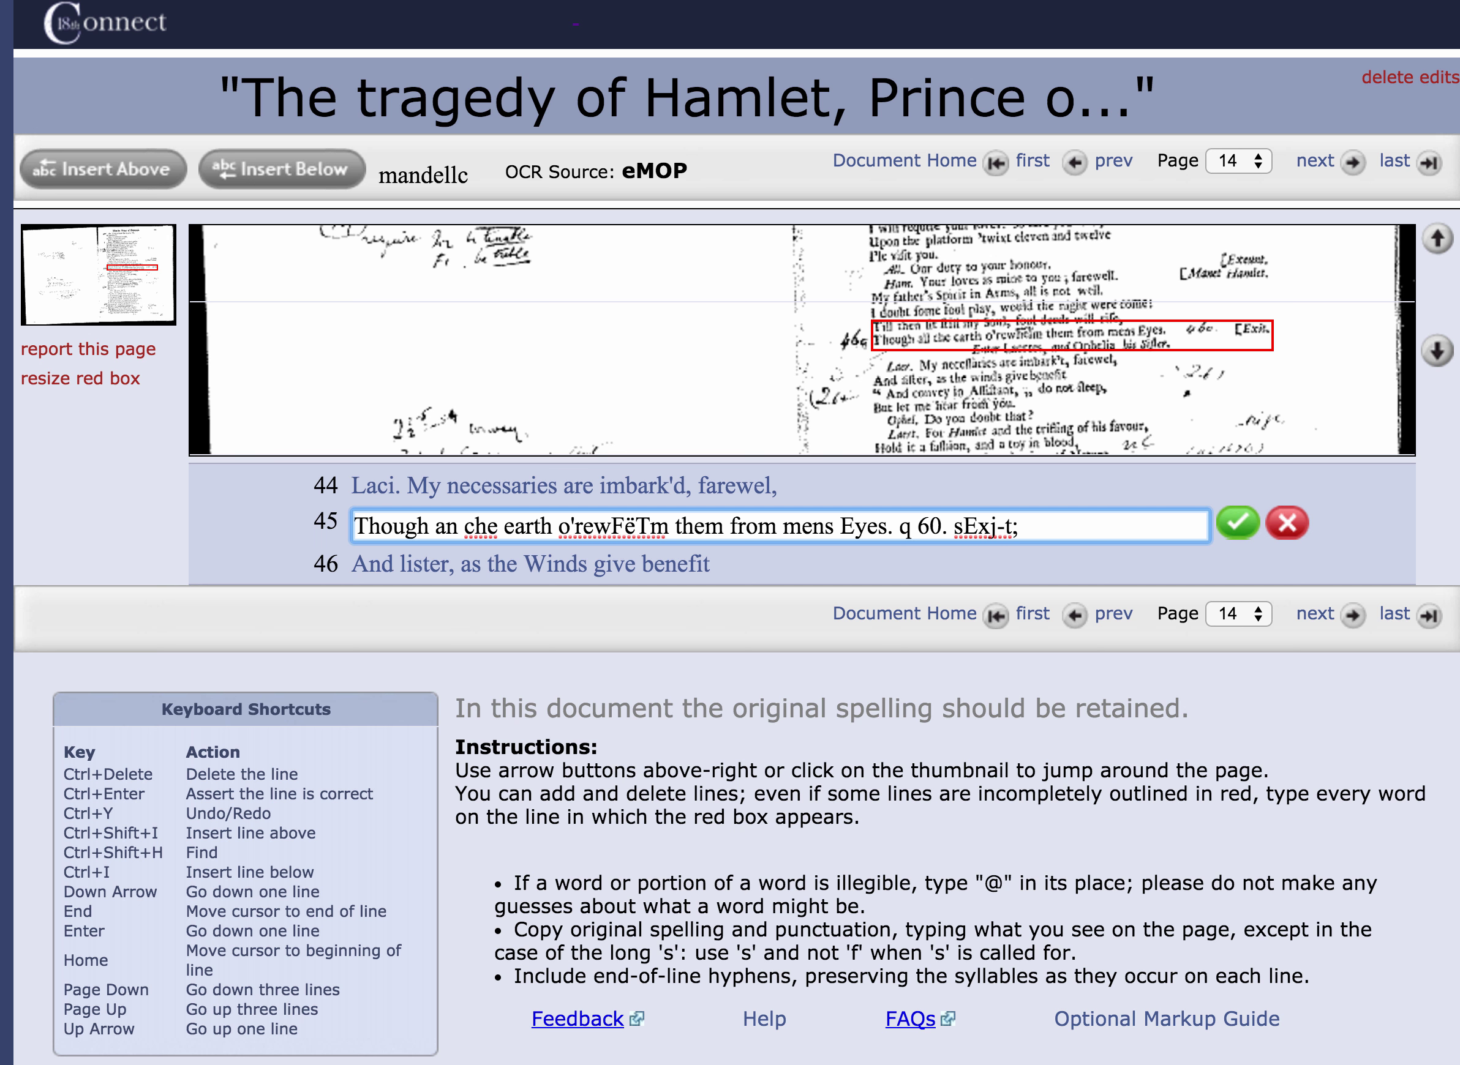
pyautogui.press('Up')
pyautogui.press('Up')
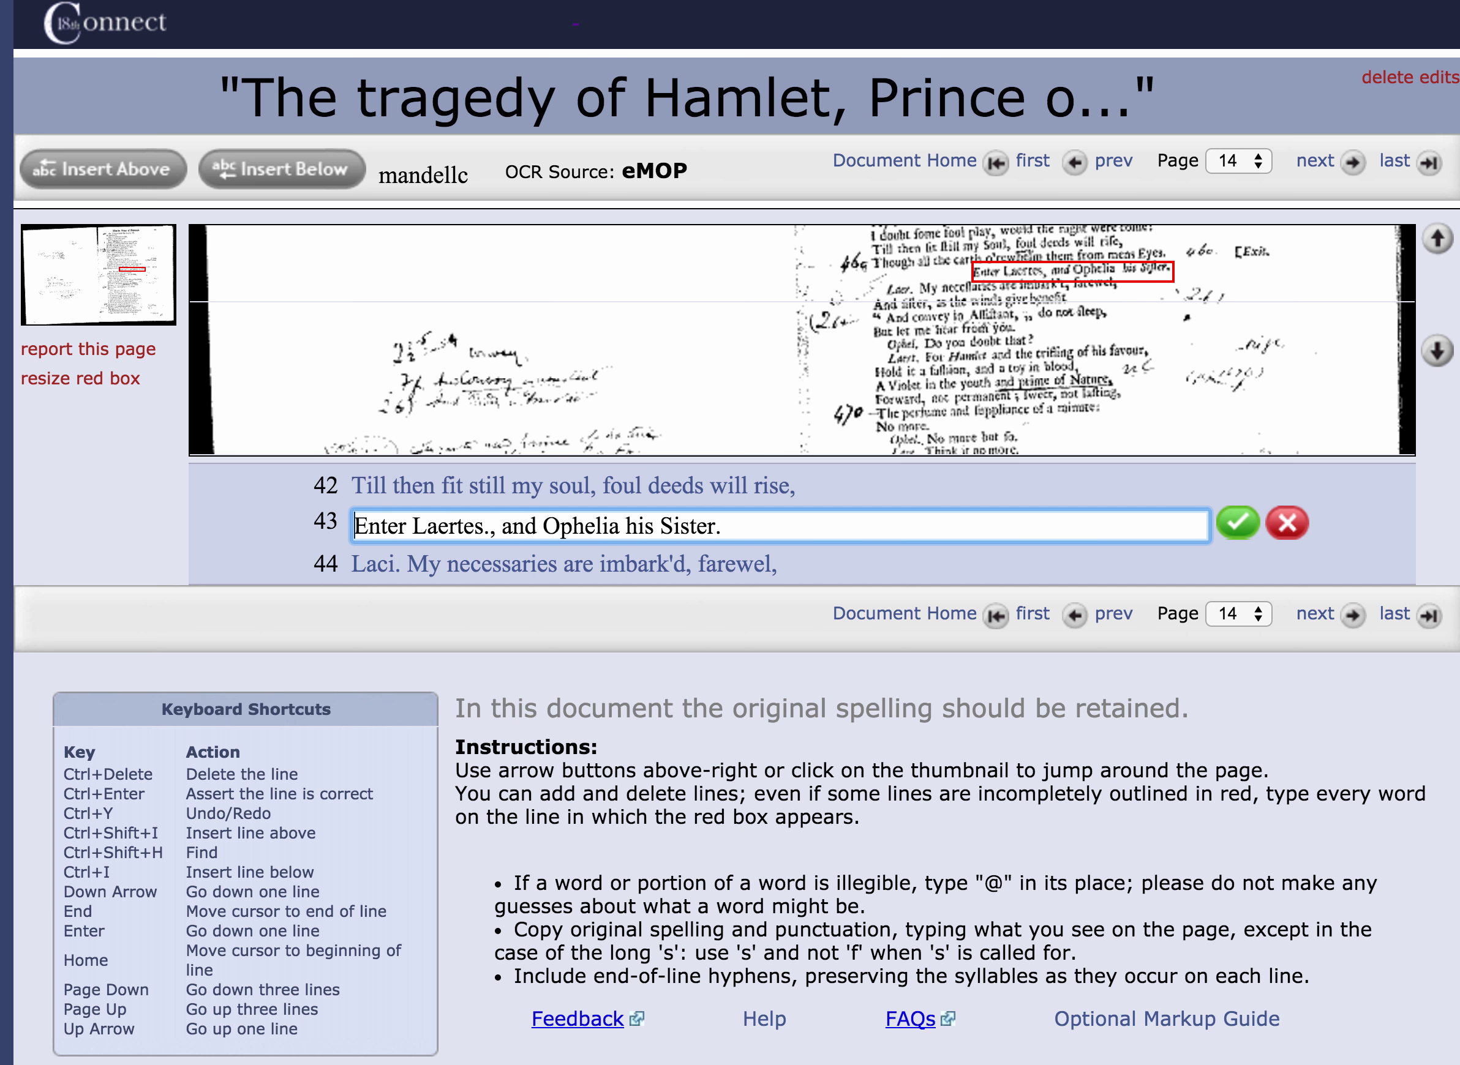
pyautogui.press('Up')
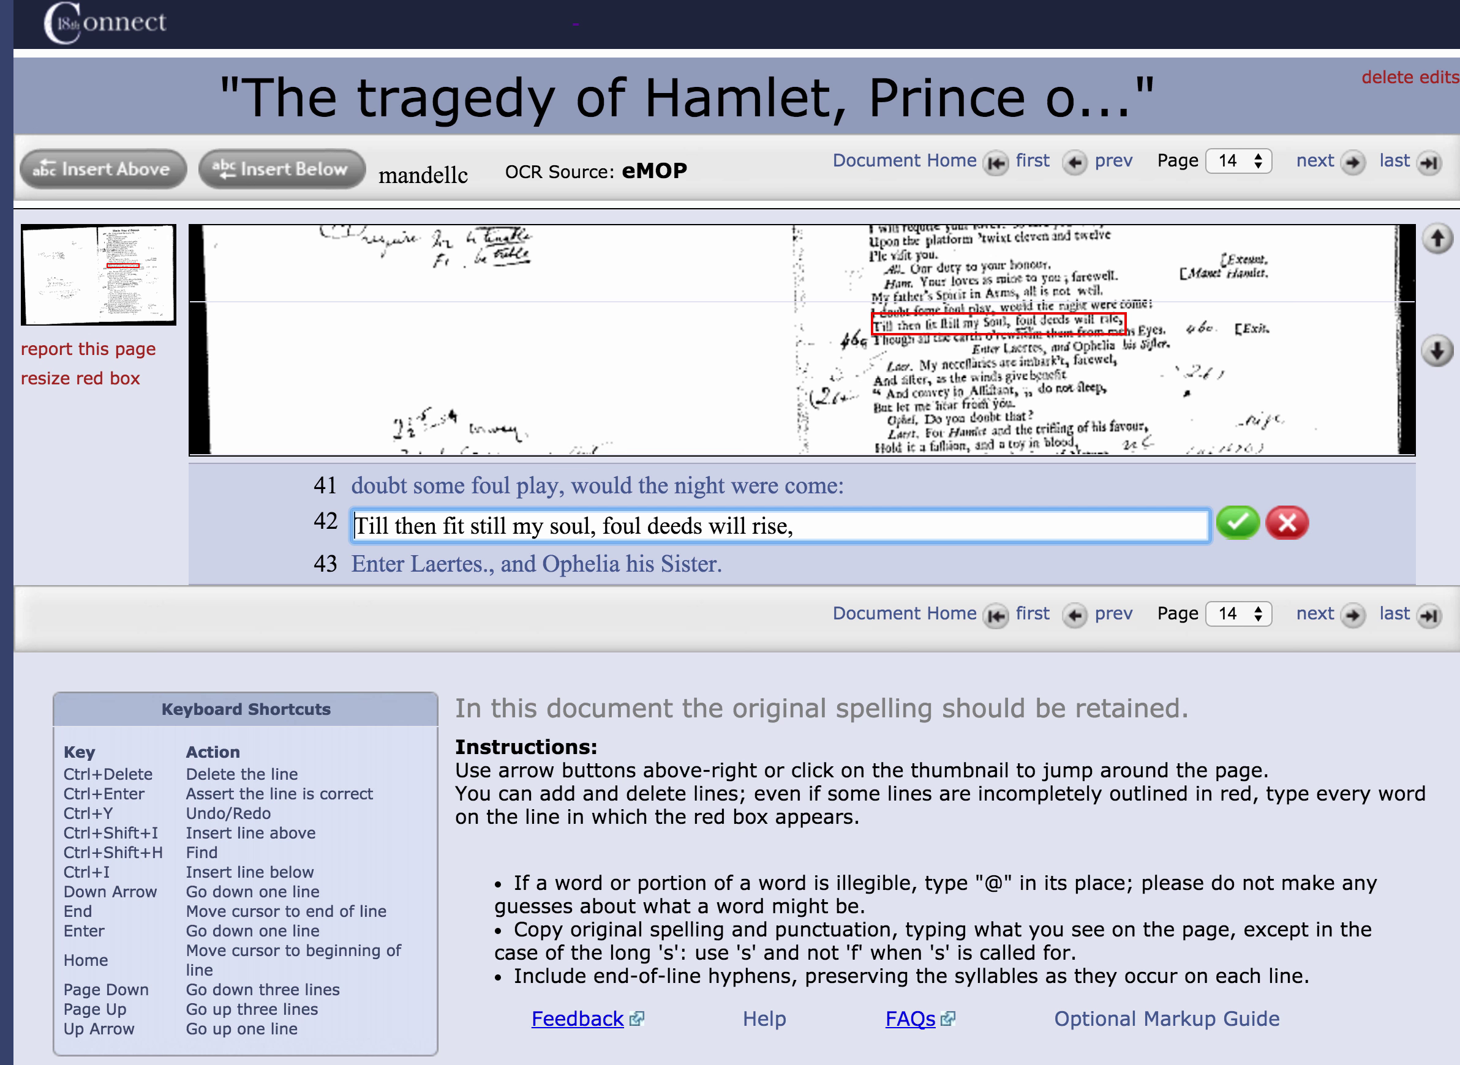
# Add line 42.5 below line 42 reading 'Though all the earth o'rewhelm them from mens Eyes.' and save.
pyautogui.click(306, 186)
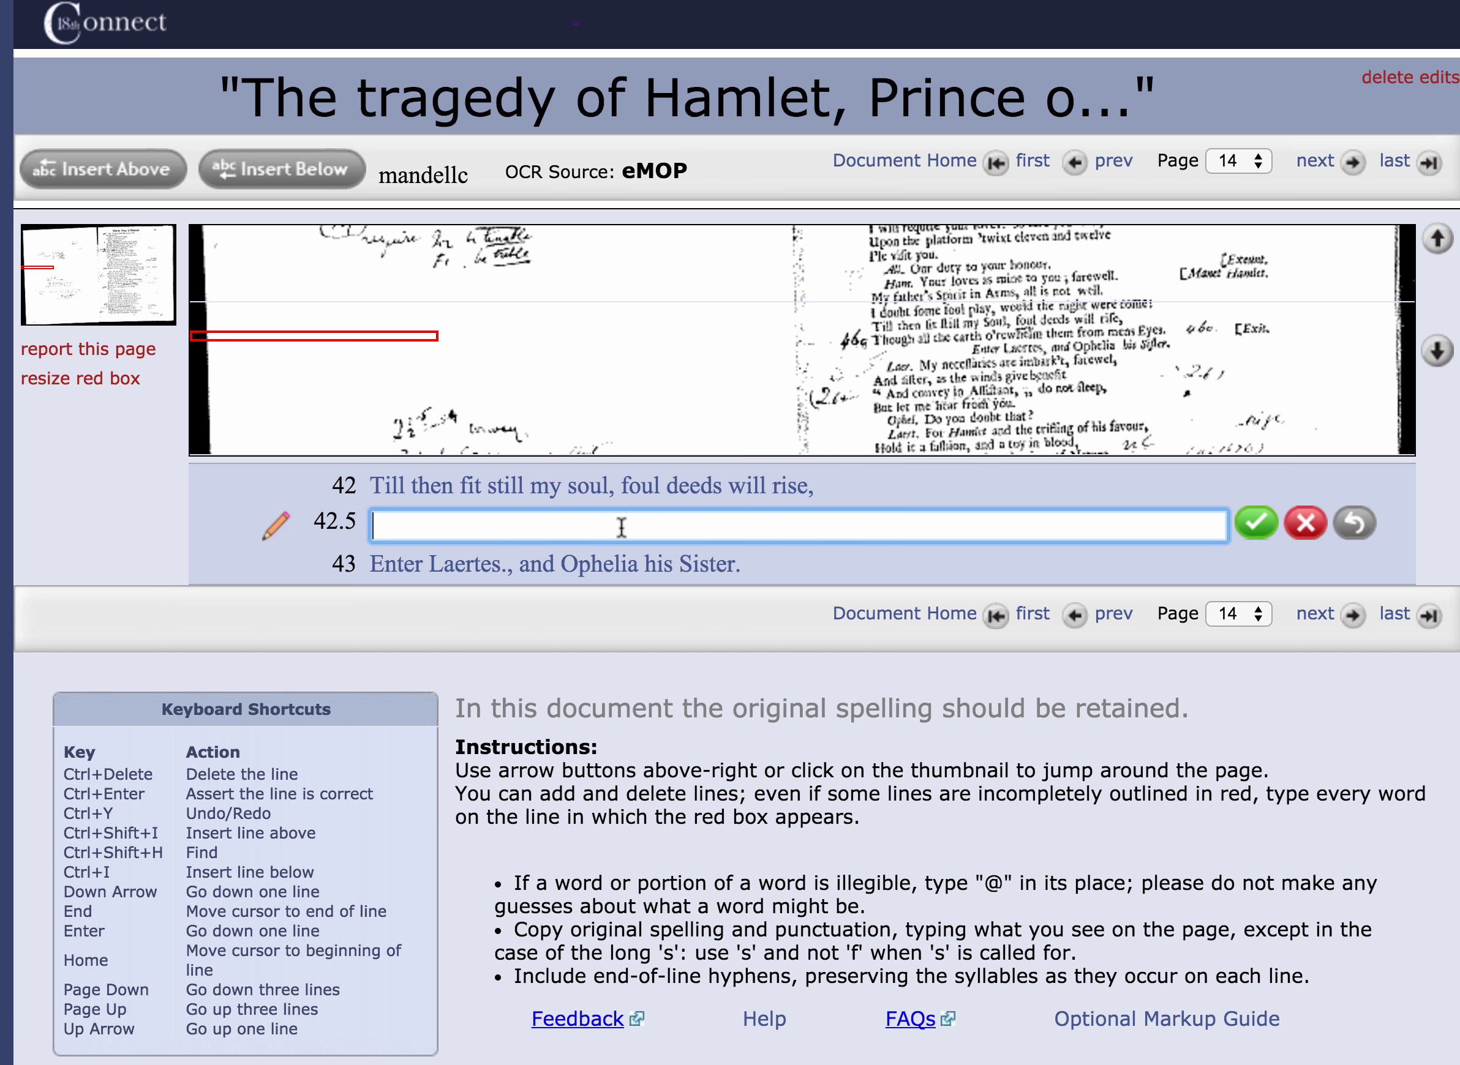
pyautogui.write('Thoug')
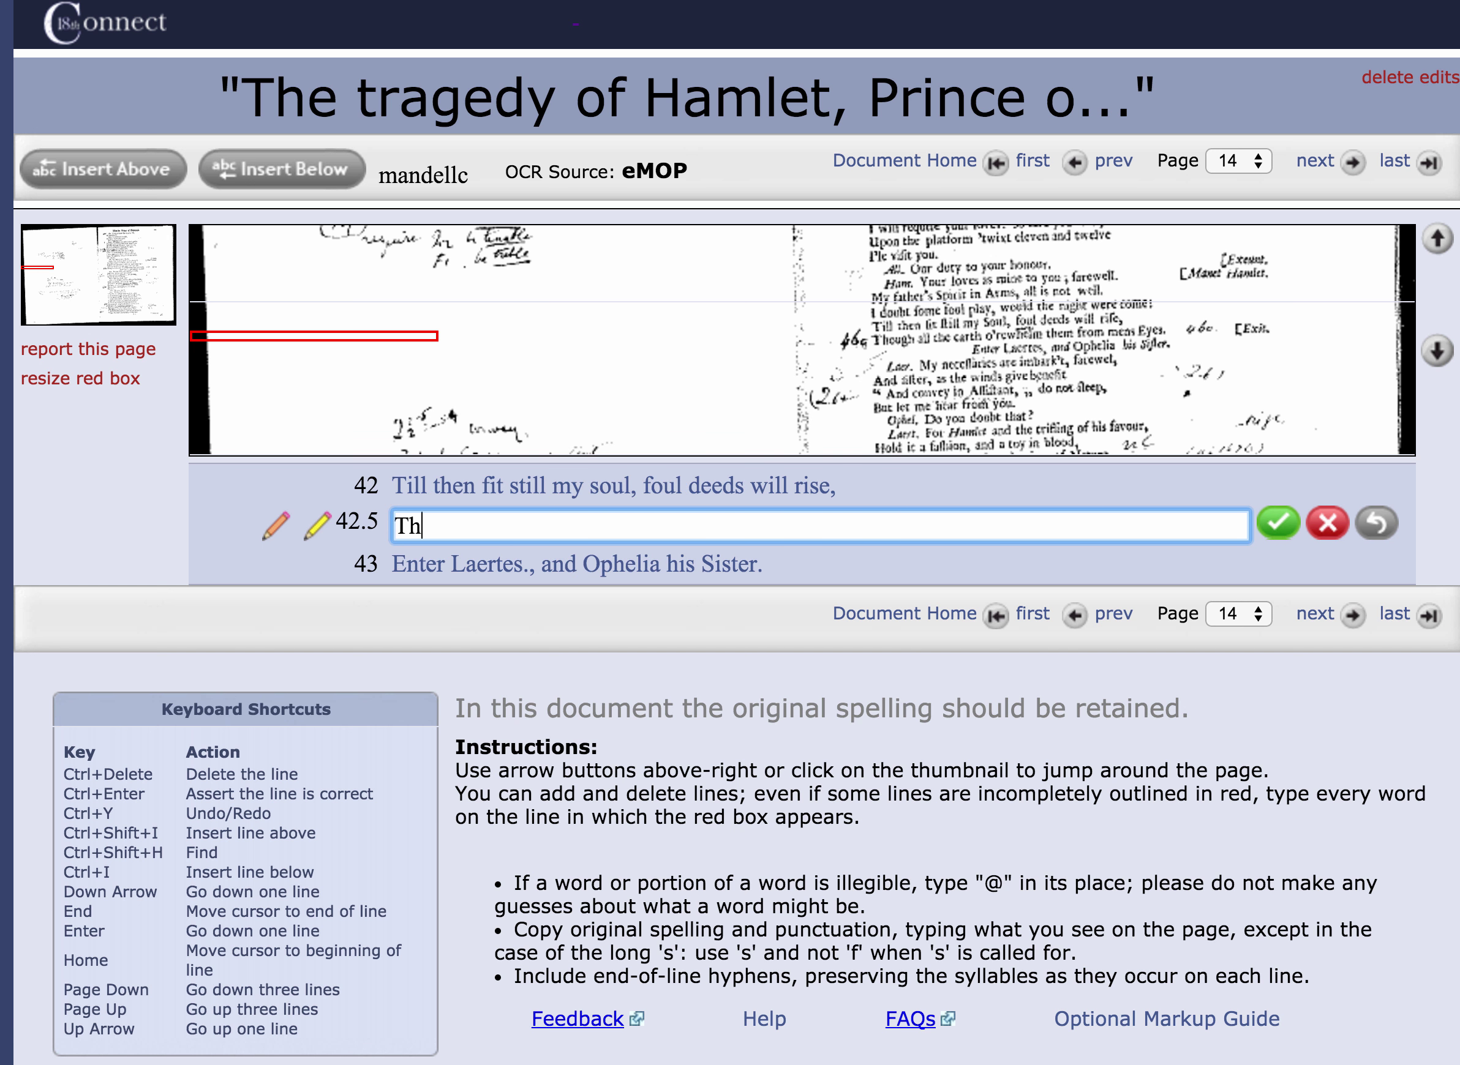
pyautogui.press('BackSpace')
pyautogui.press('BackSpace')
pyautogui.write('ugh all the ear')
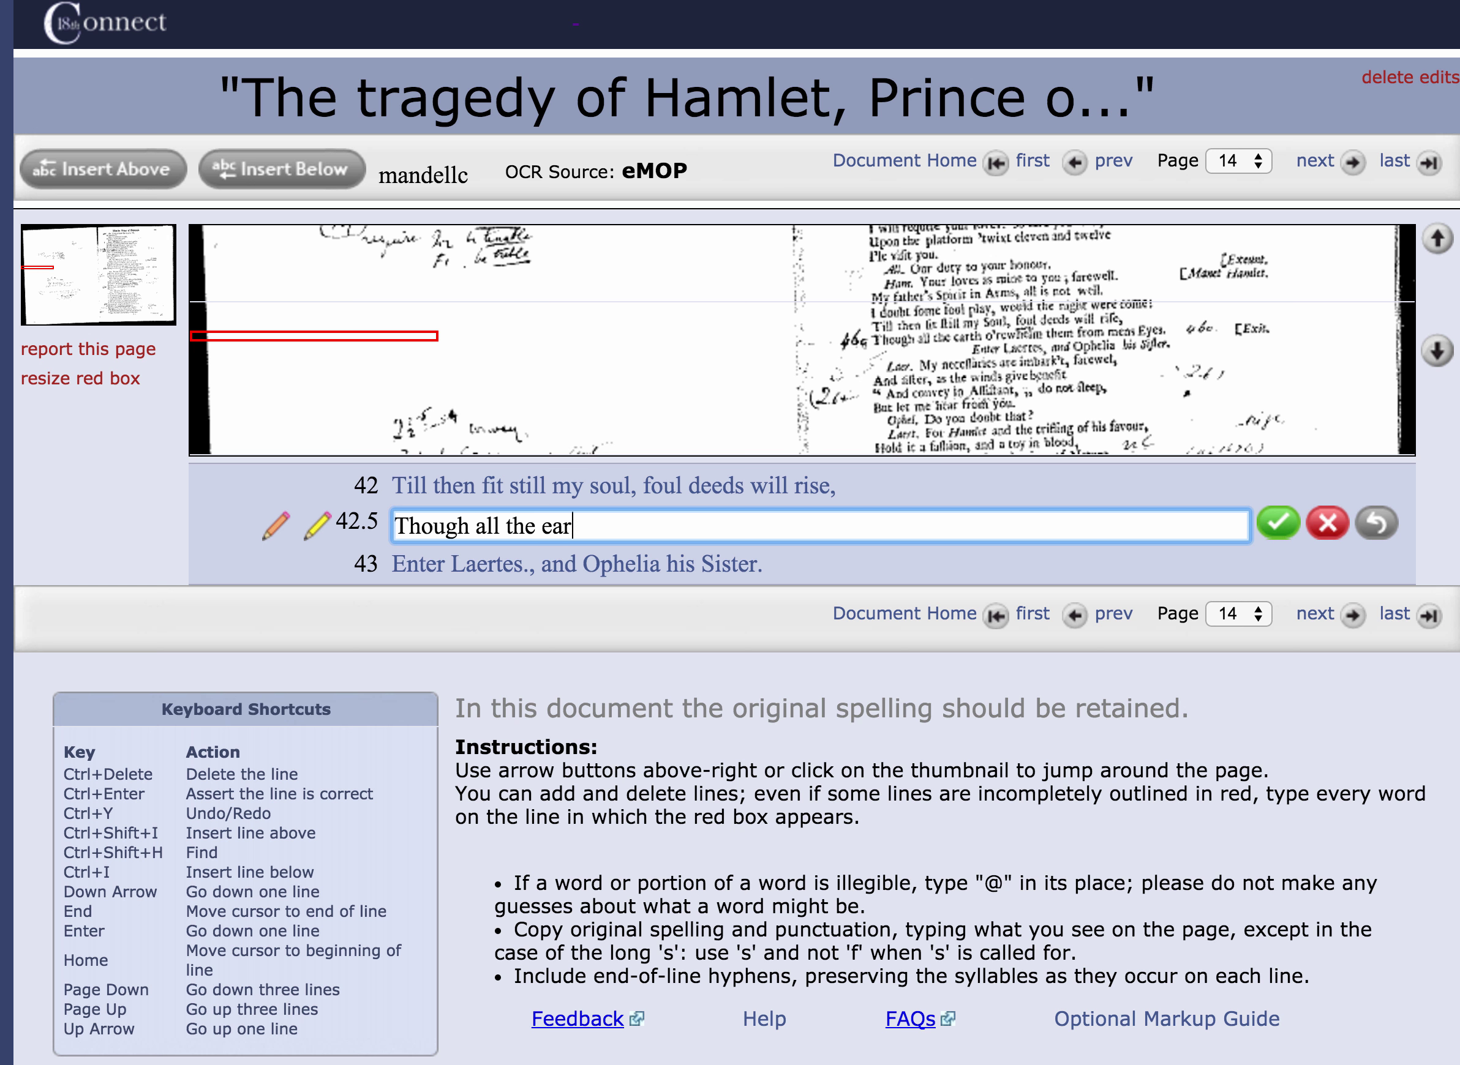
pyautogui.write("th o'rewh")
pyautogui.write('elm them from ')
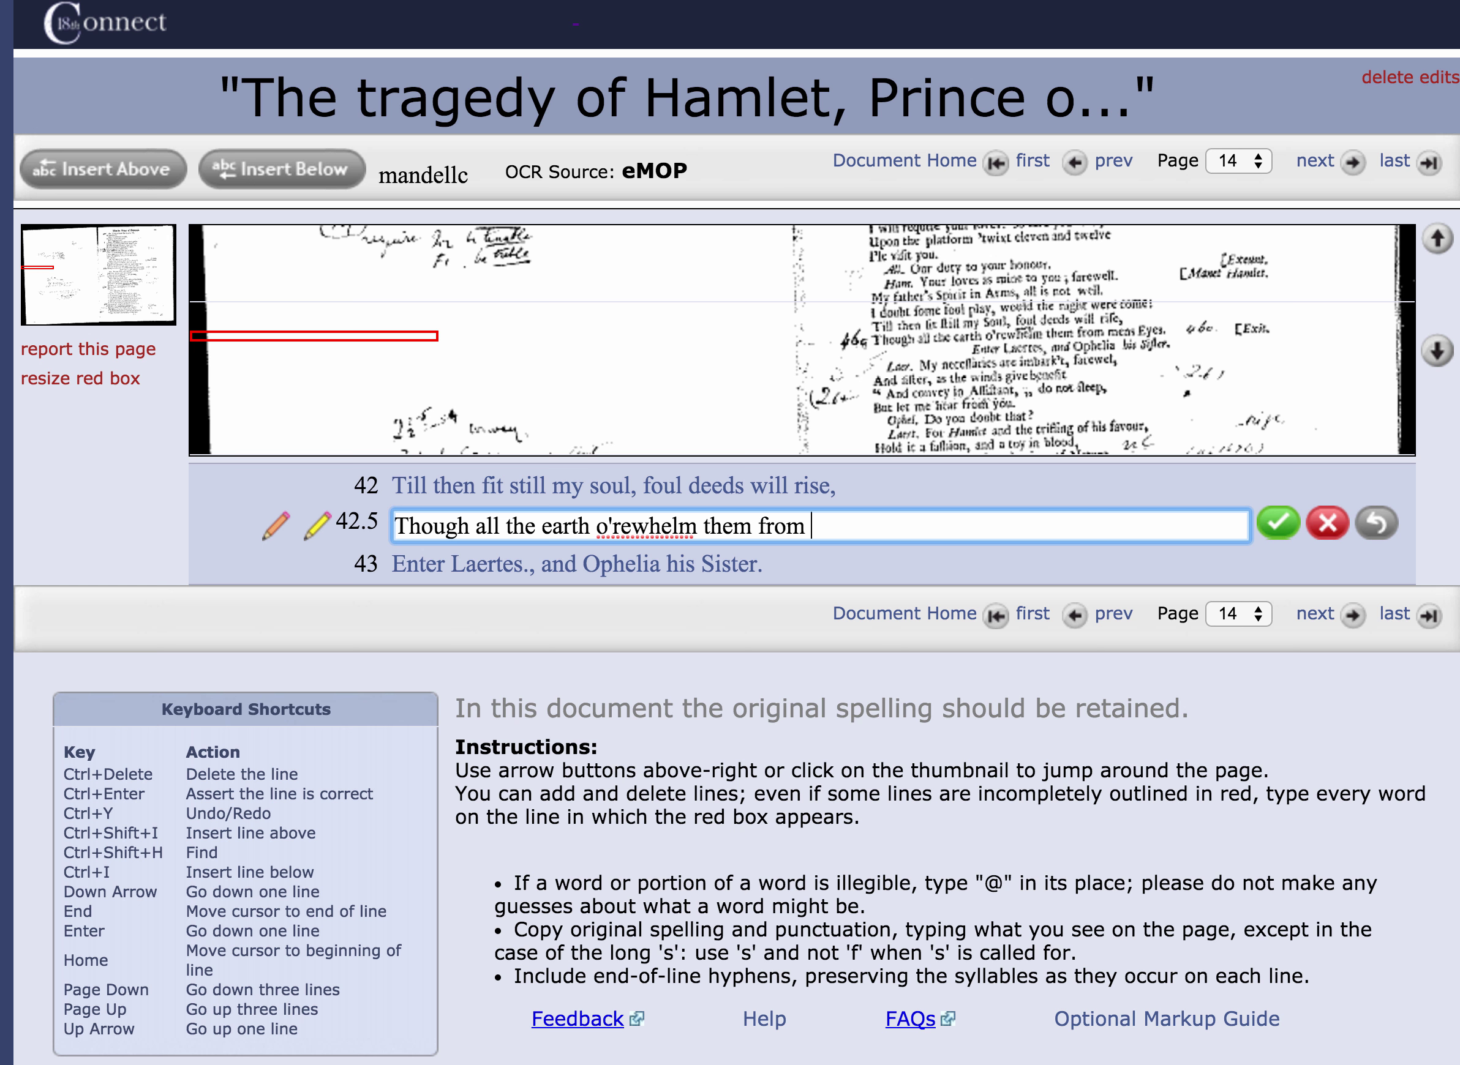
pyautogui.write('mens Eyes.')
pyautogui.press('Return')
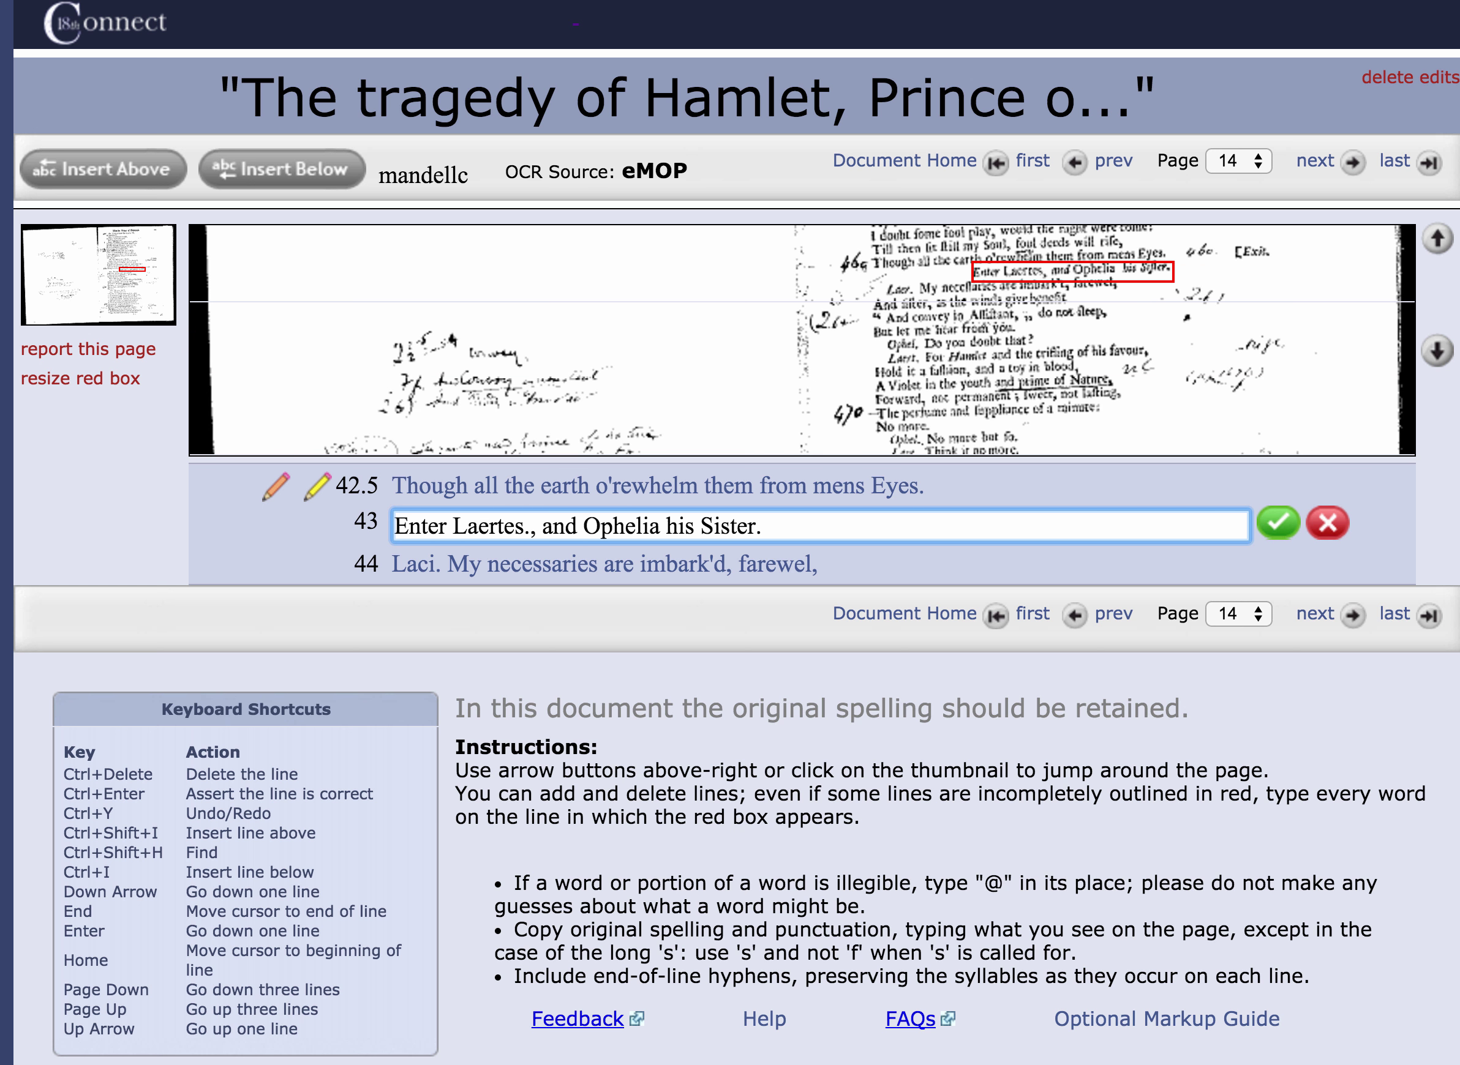
# Replace the period after 'Laertes' with a comma on line 43 and save it.
pyautogui.click(531, 525)
pyautogui.press('BackSpace')
pyautogui.write(',')
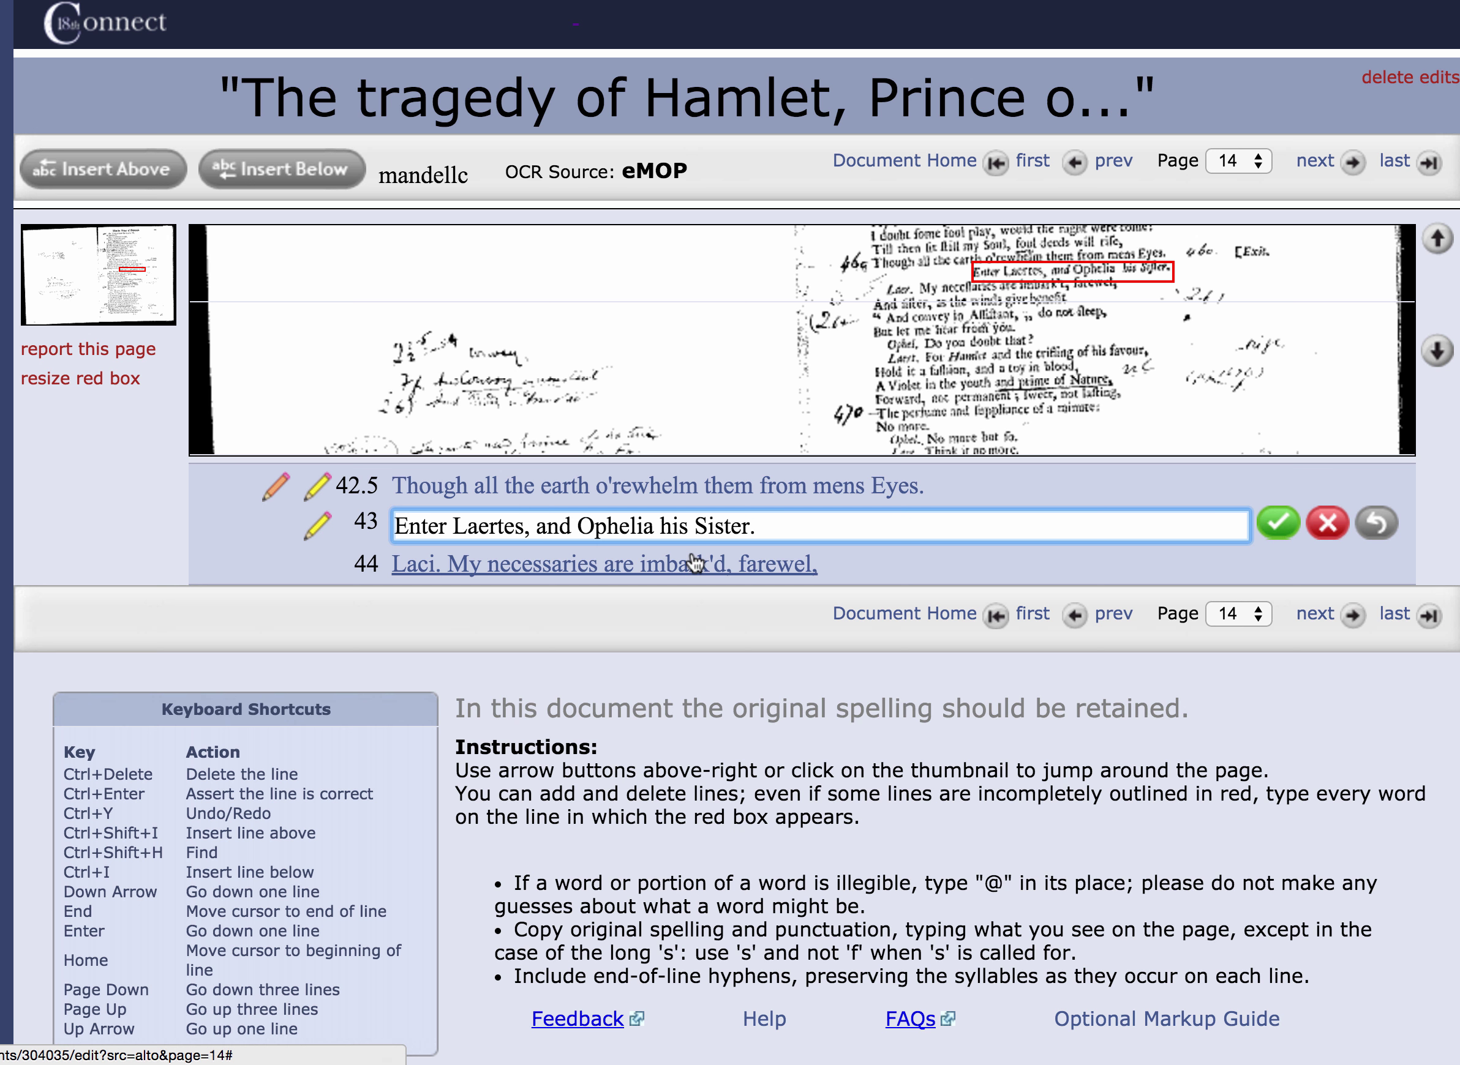
pyautogui.press('Return')
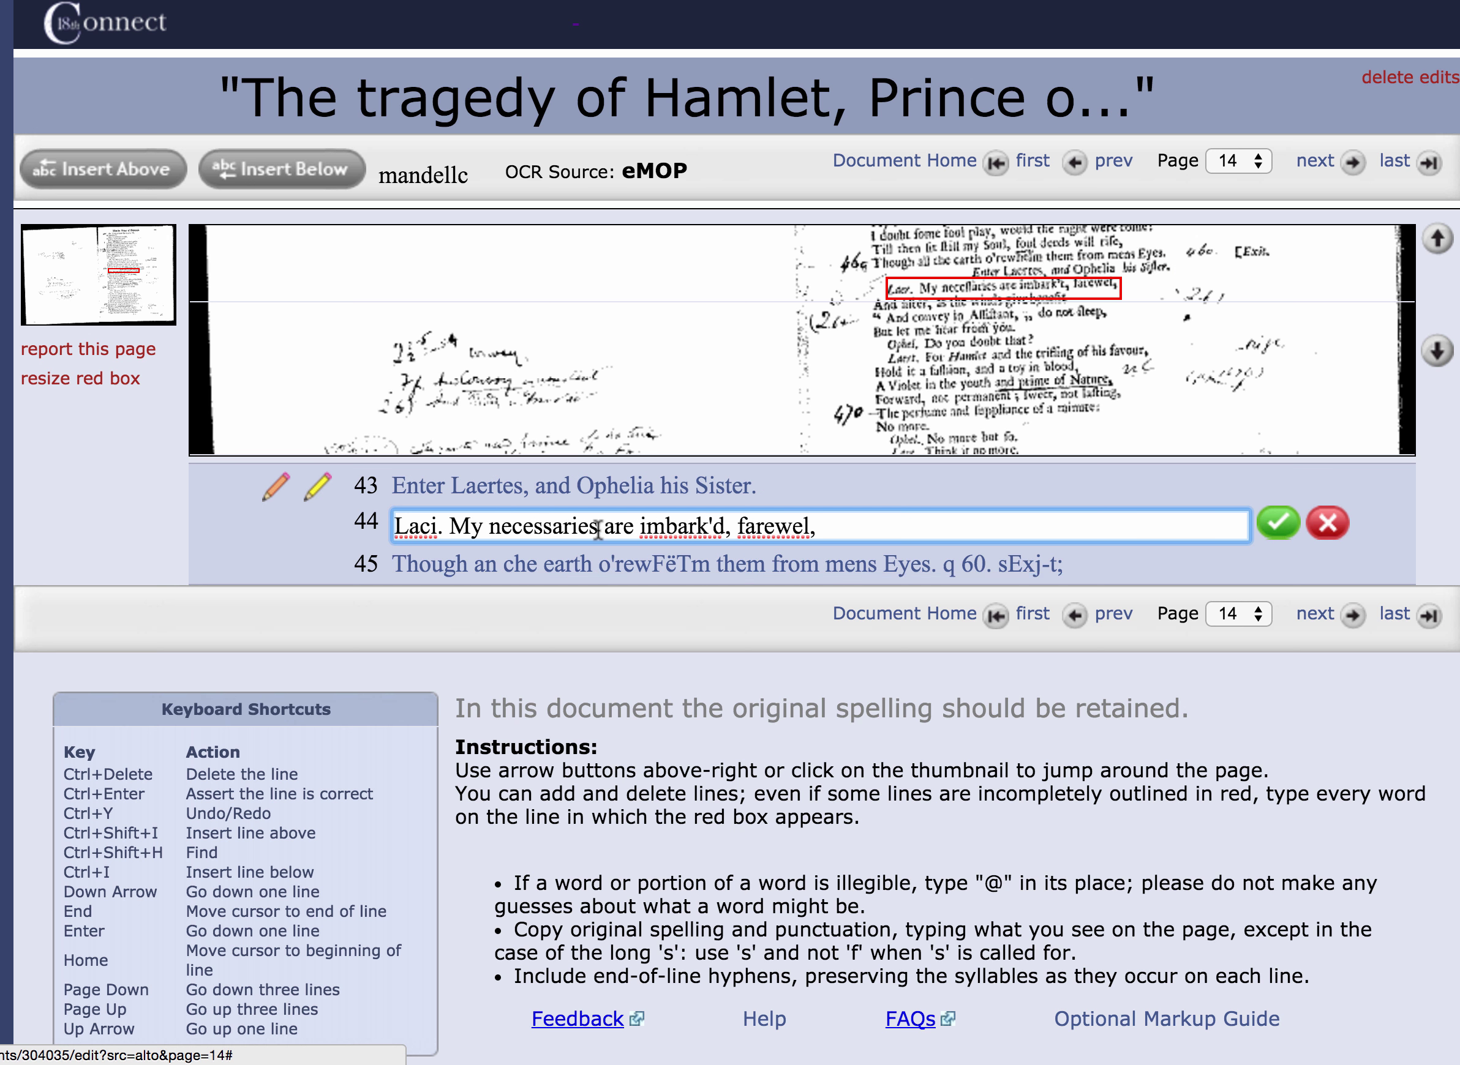
# Correct 'Laci.' to 'Laer.' on line 44, then mark garbled line 45 for deletion.
pyautogui.click(438, 527)
pyautogui.press('BackSpace')
pyautogui.press('BackSpace')
pyautogui.write('e')
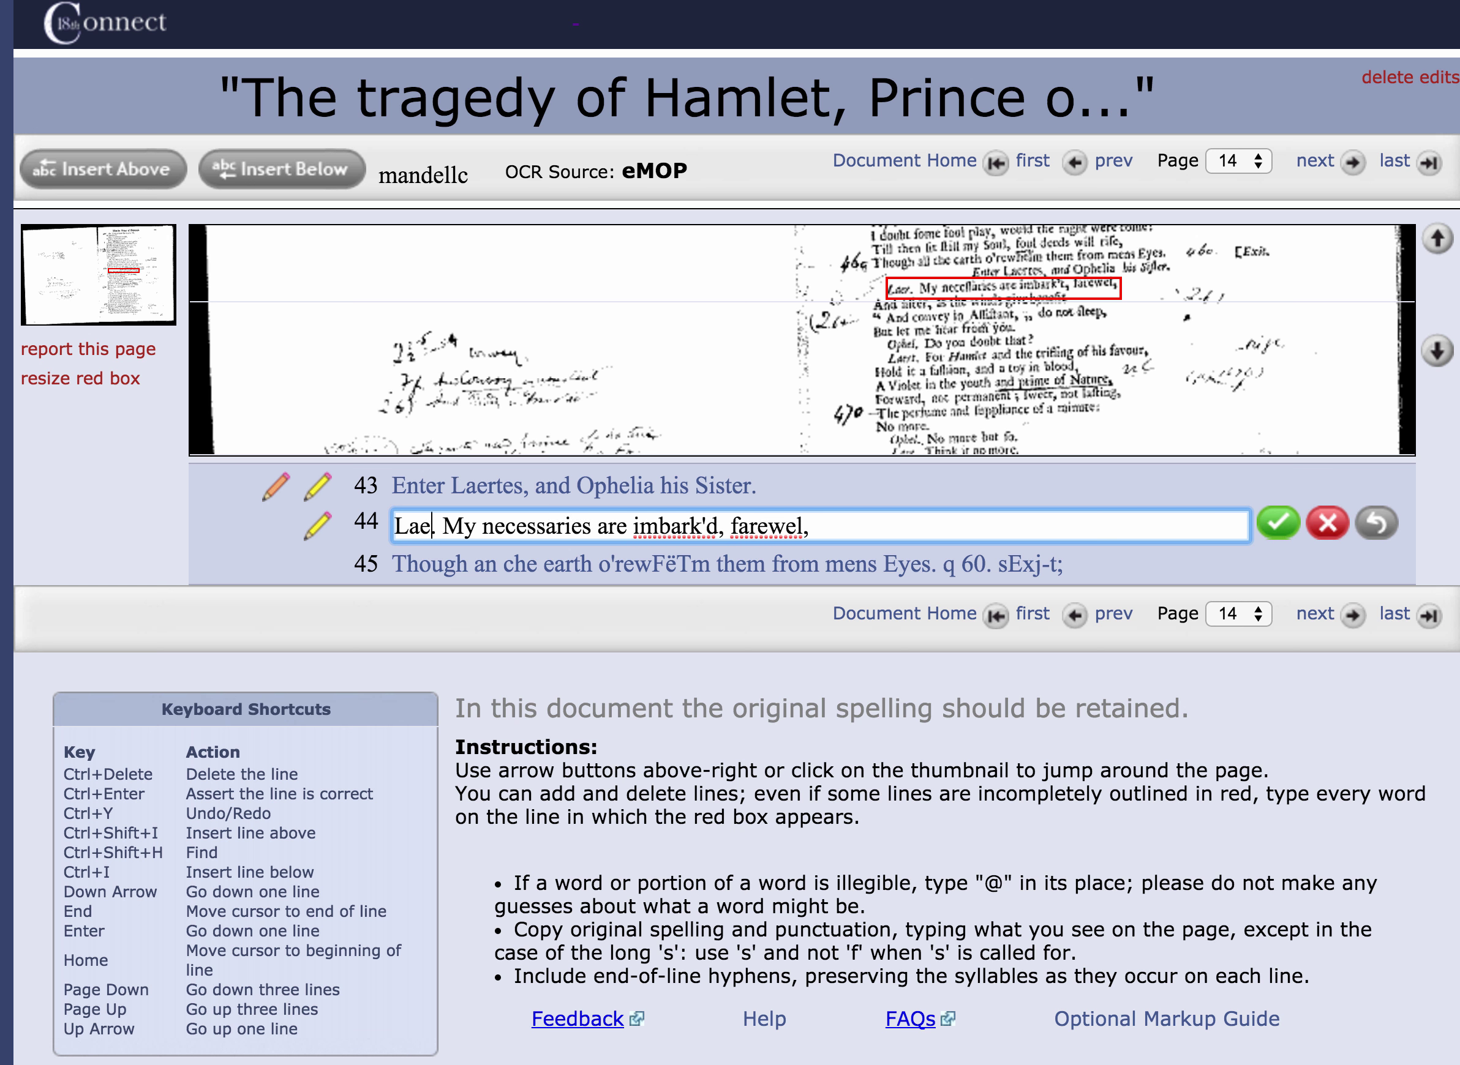
pyautogui.write('r.')
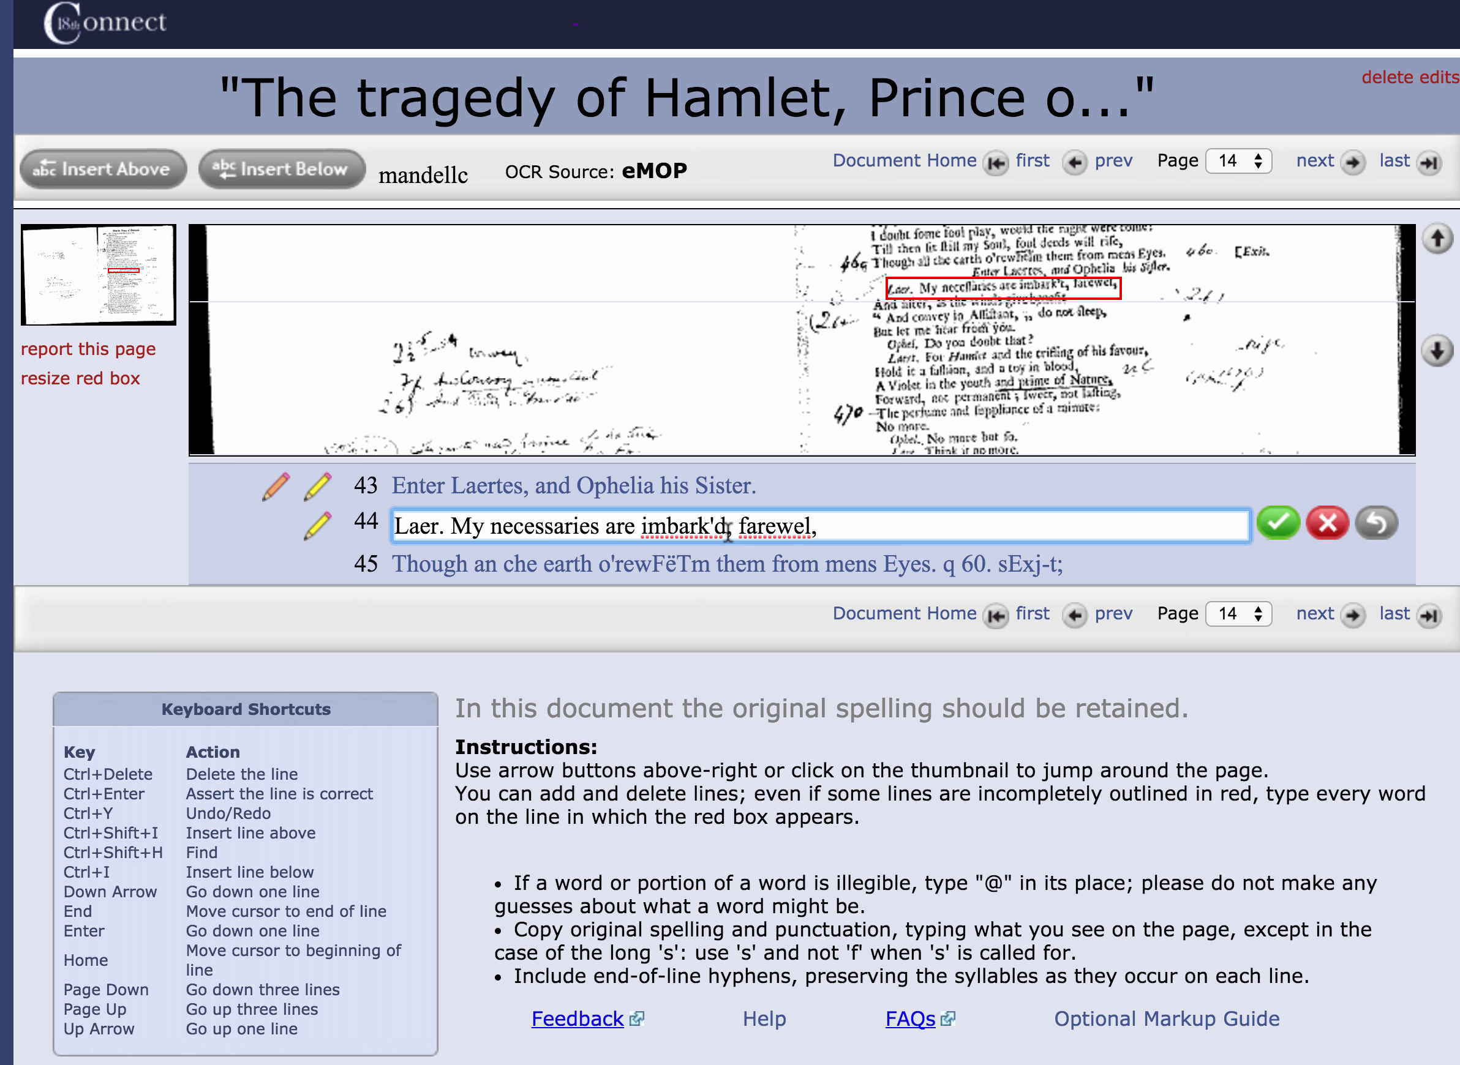
pyautogui.press('Return')
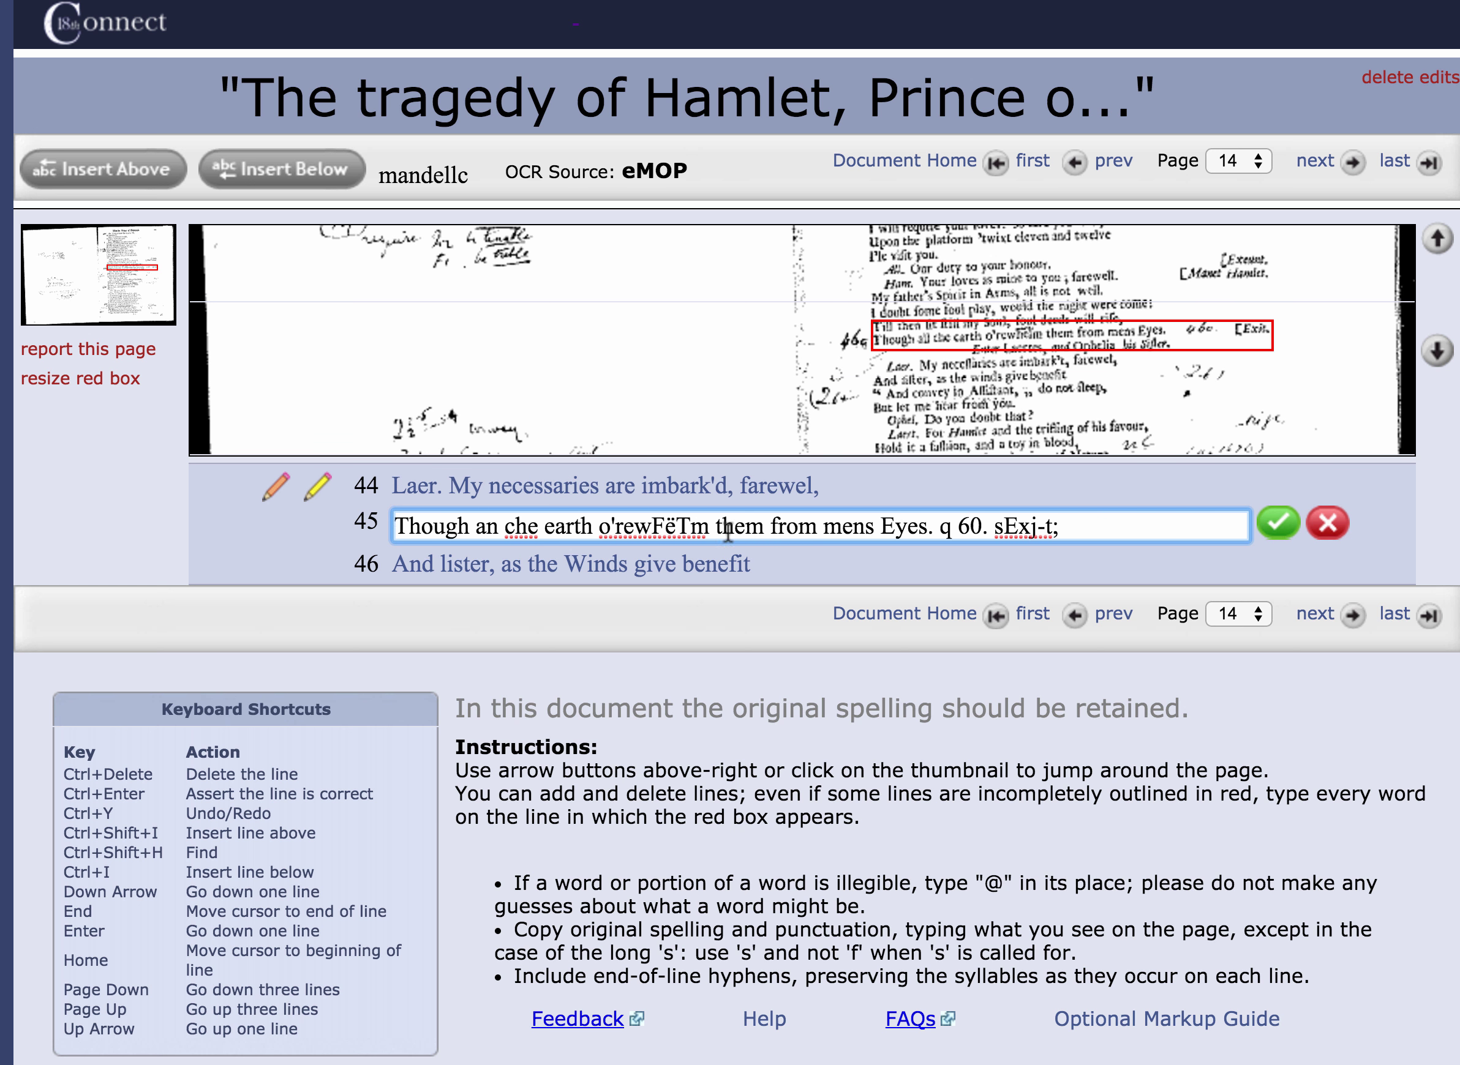
pyautogui.click(1330, 525)
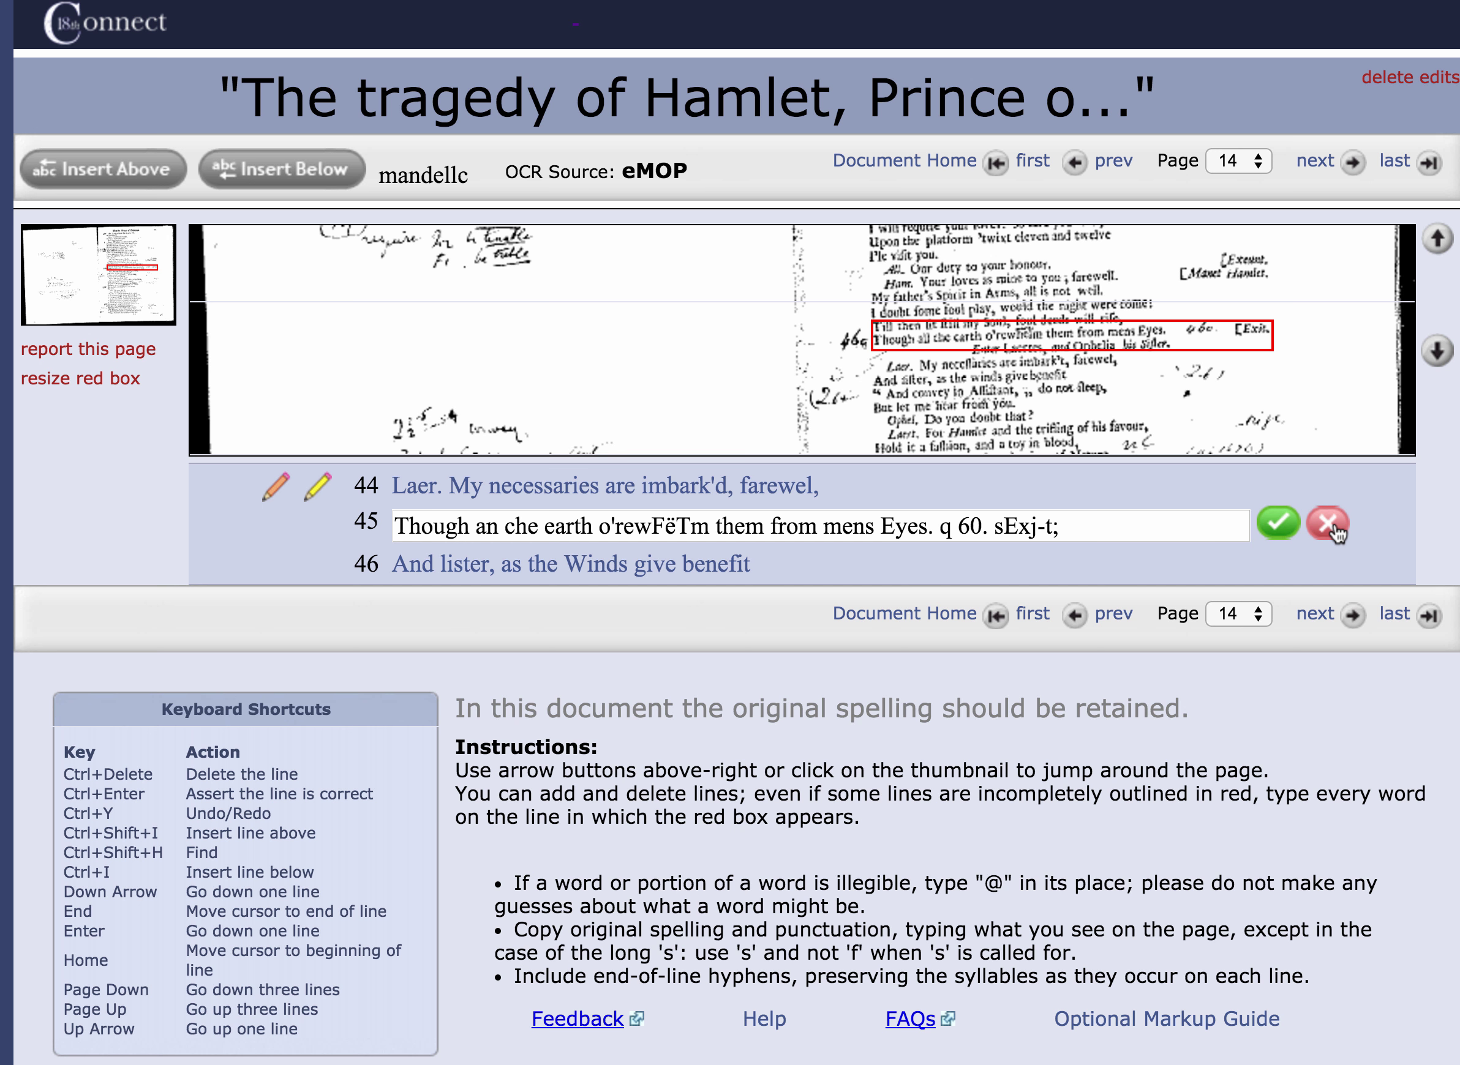